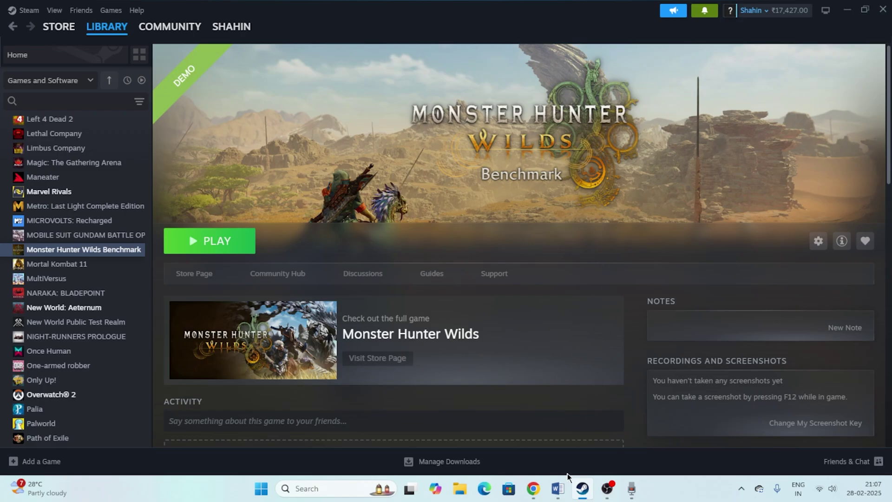
Step: Switch to the Word troubleshooting notes, highlight "Restart Steam" in Step 1 while reading it, and dismiss the 360 Total Security notification
left_click(558, 488)
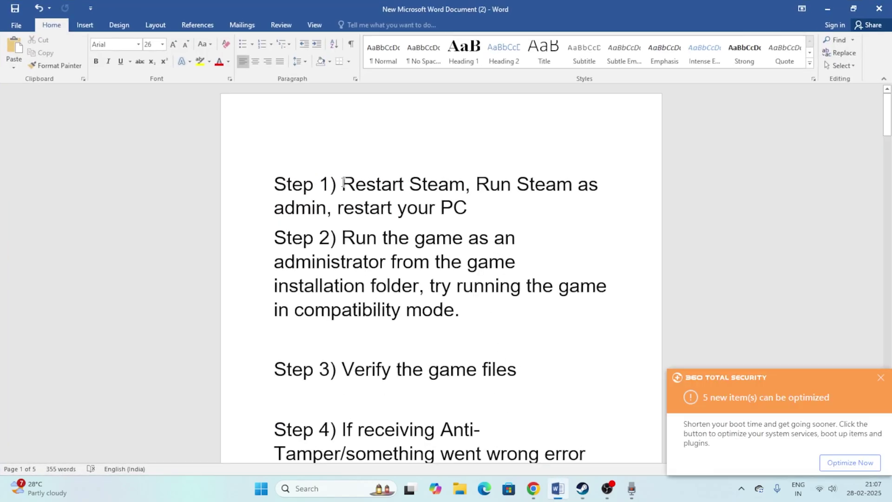
left_click_drag(343, 182, 465, 188)
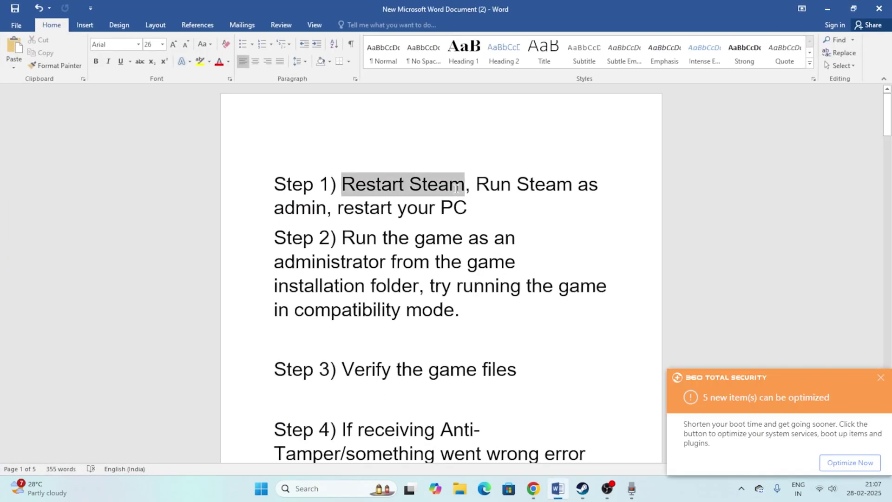
left_click(880, 378)
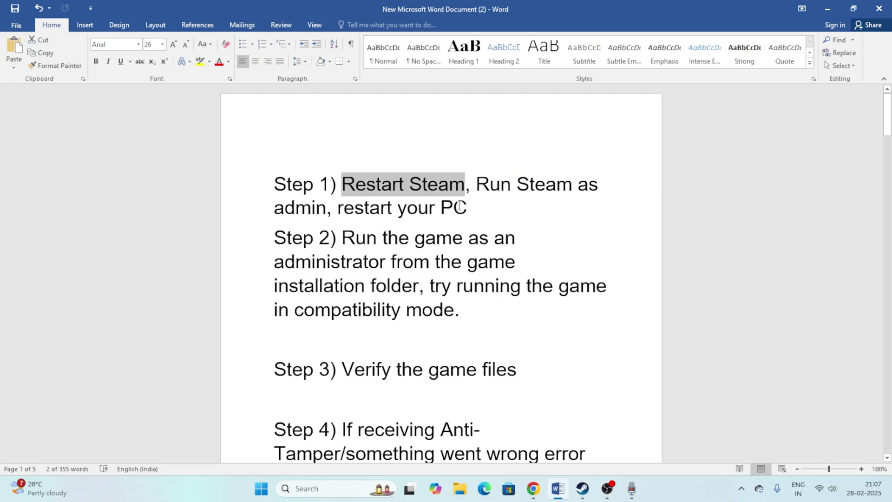
left_click(496, 209)
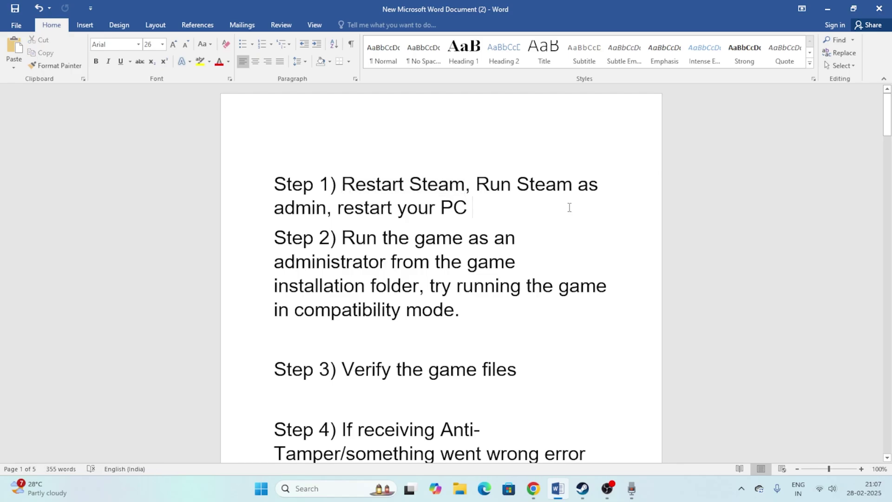
left_click(825, 9)
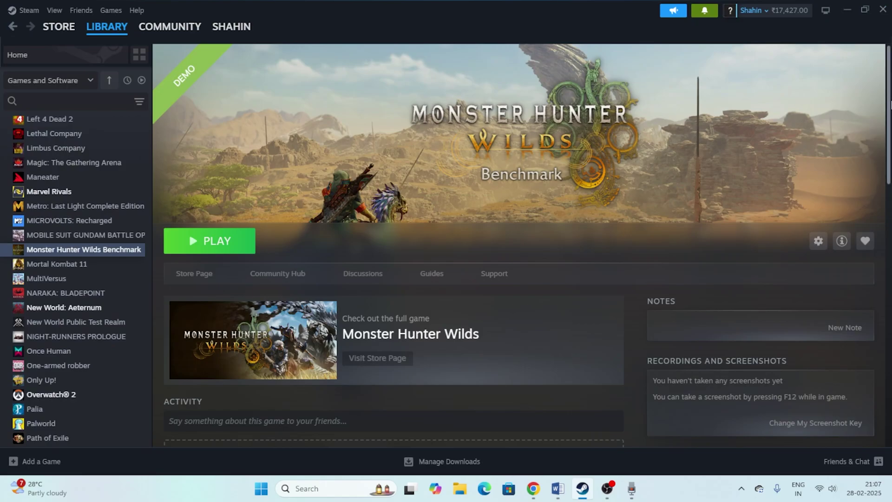
Step: Close and reopen Steam from the desktop, and exit the client completely
left_click(883, 10)
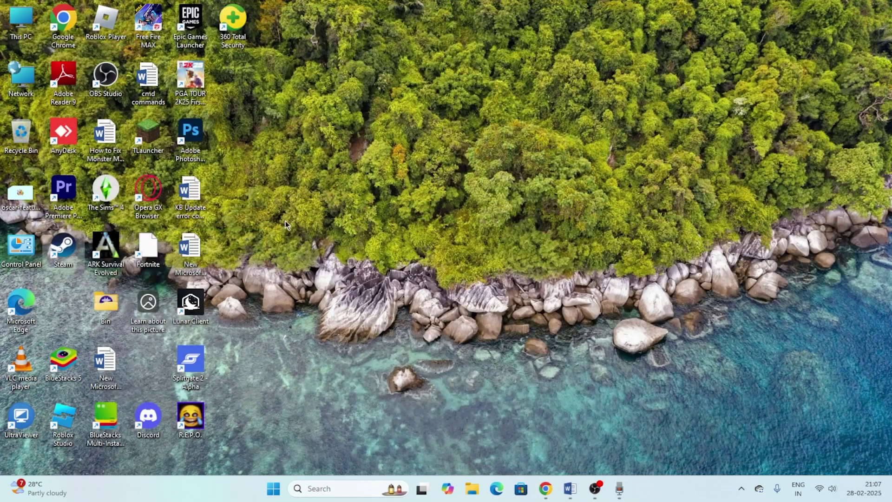
double_click(73, 250)
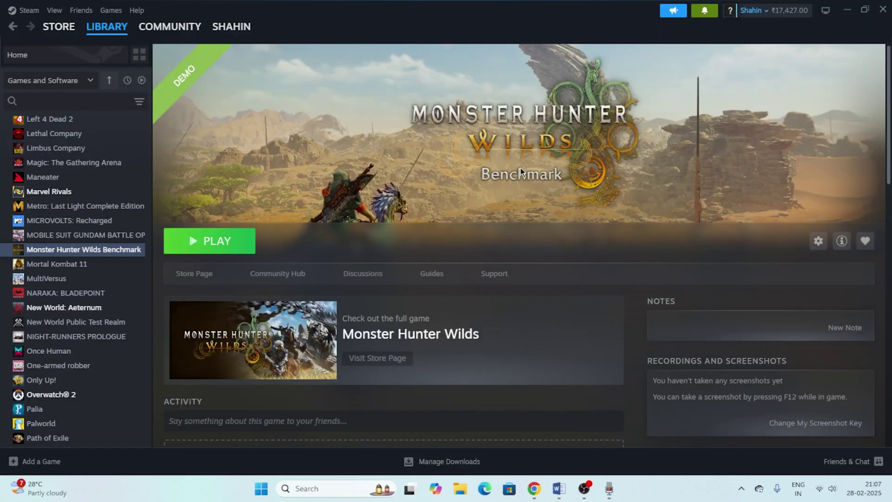
left_click(20, 11)
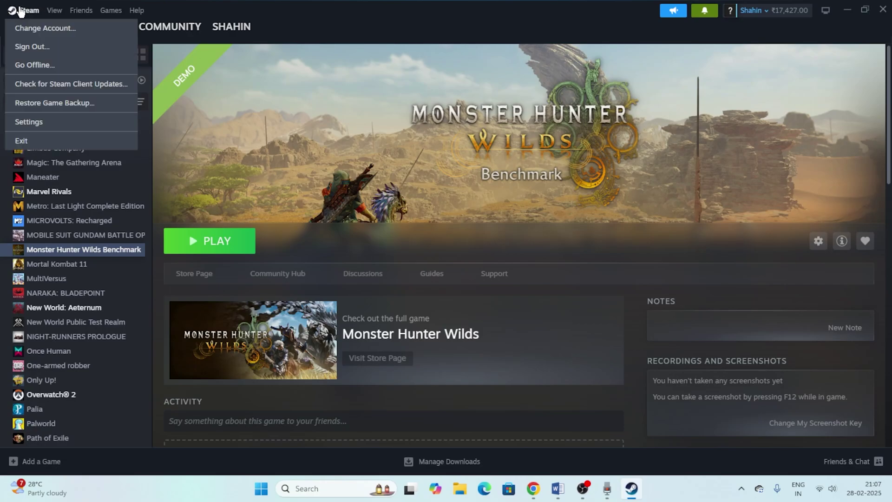
left_click(19, 141)
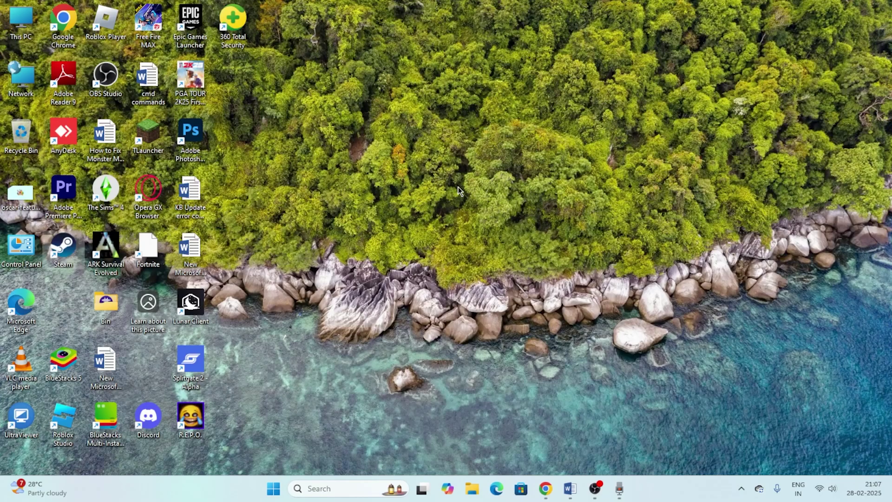
Step: Refresh the desktop, and search Windows for "steam" to launch the app as administrator
right_click(459, 179)
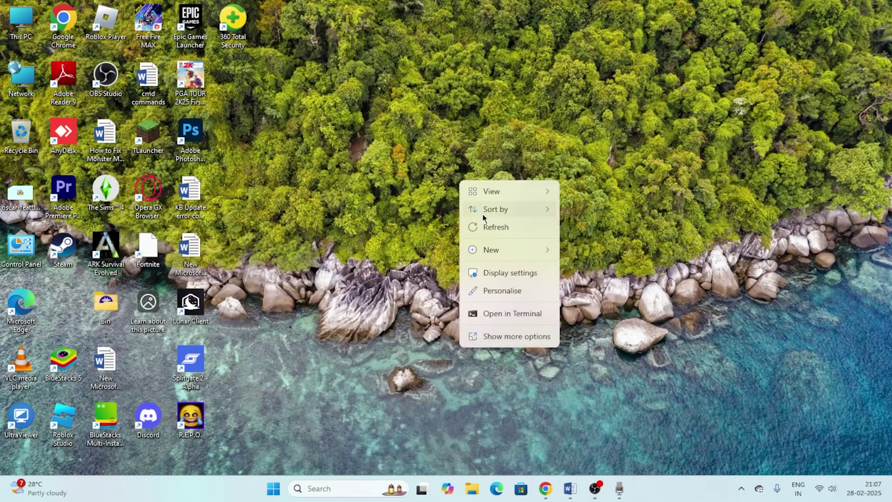
left_click(484, 223)
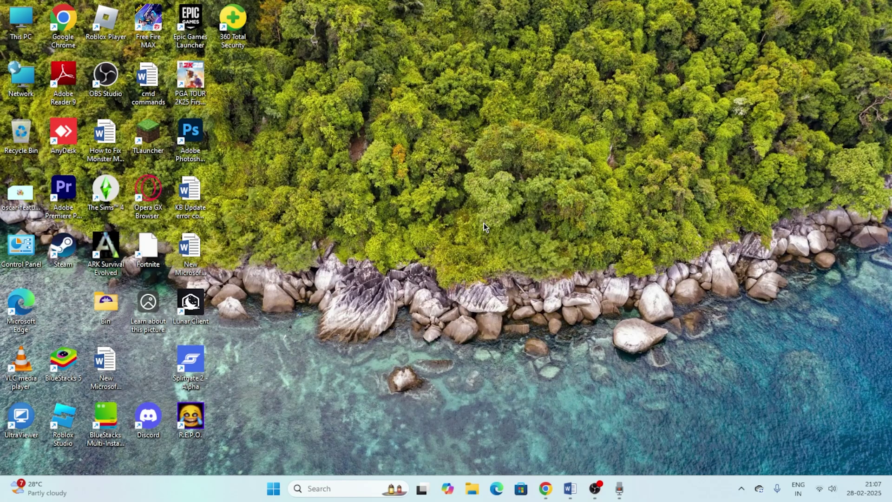
left_click(315, 488)
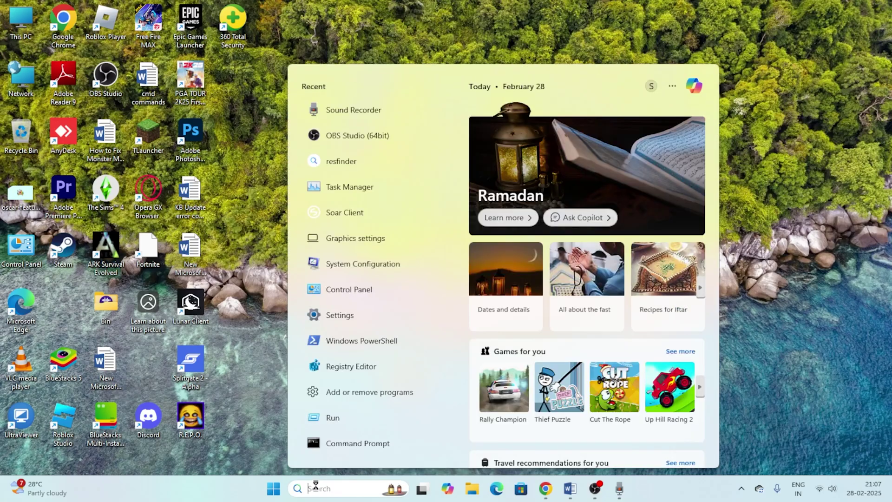
type("steam")
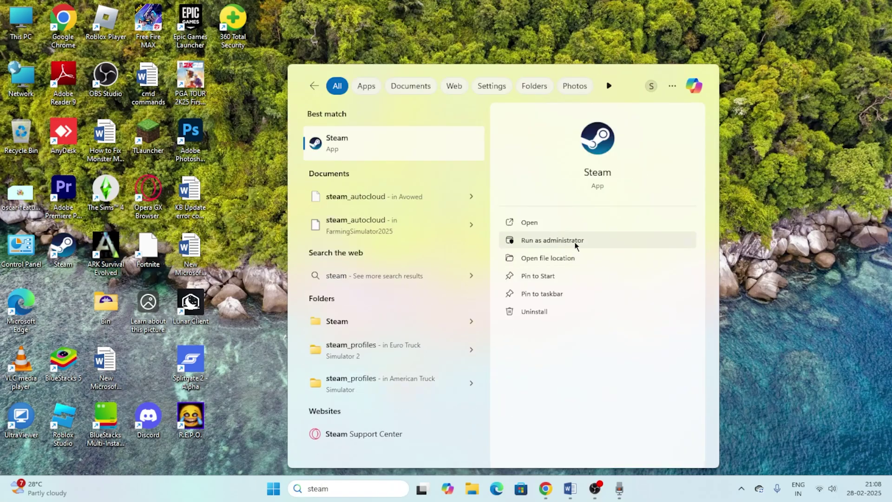
left_click(576, 237)
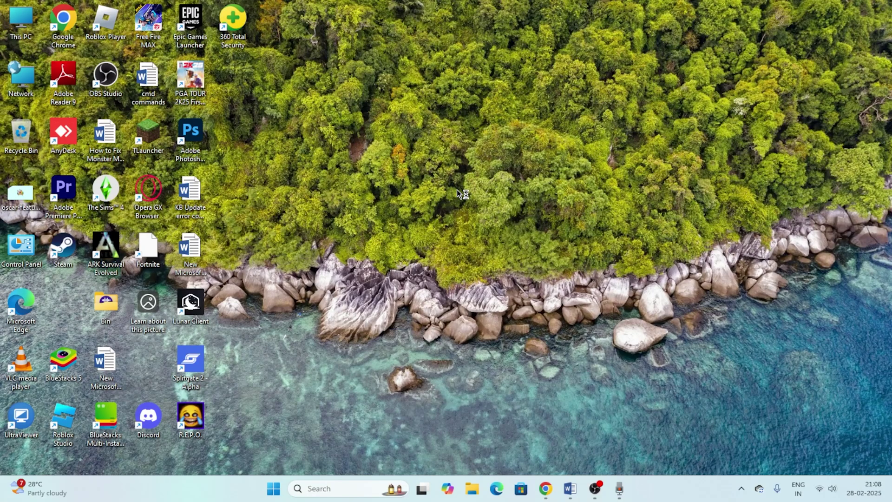
Step: Clear the Word notes out of the way and open the Monster Hunter Wilds Benchmark page in the Steam library
left_click(559, 496)
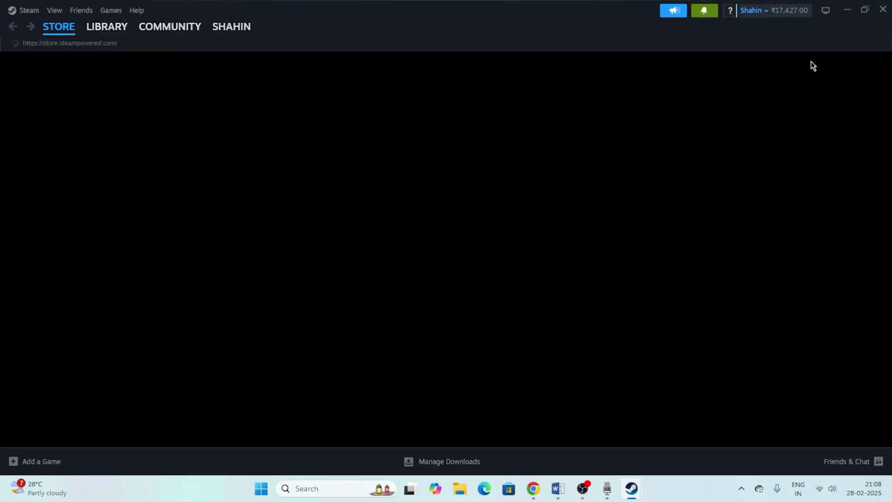
left_click(846, 11)
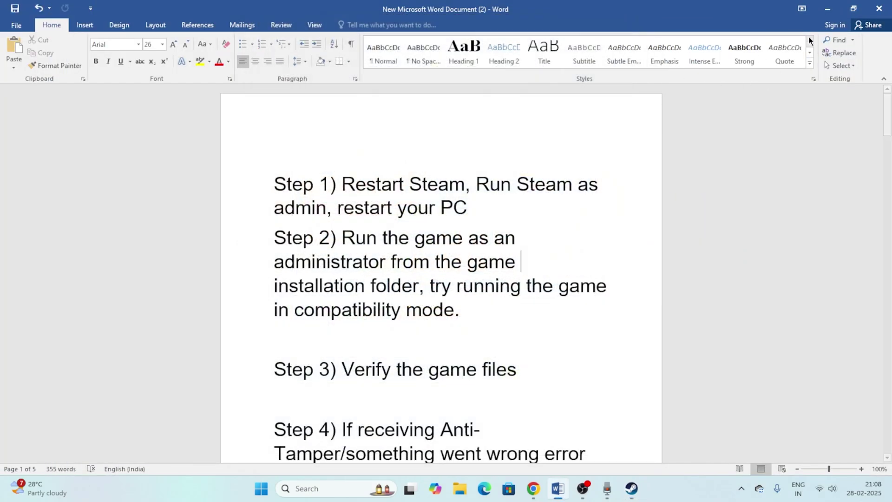
left_click(827, 9)
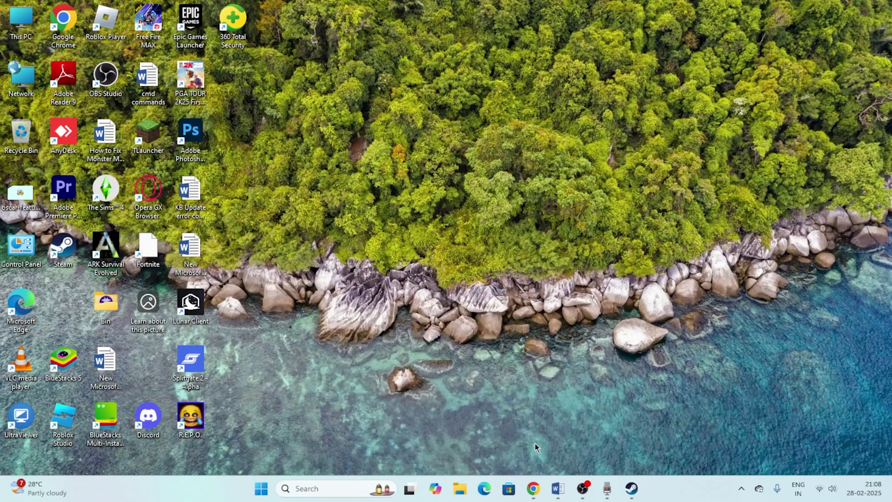
left_click(630, 488)
mouse_move(100, 26)
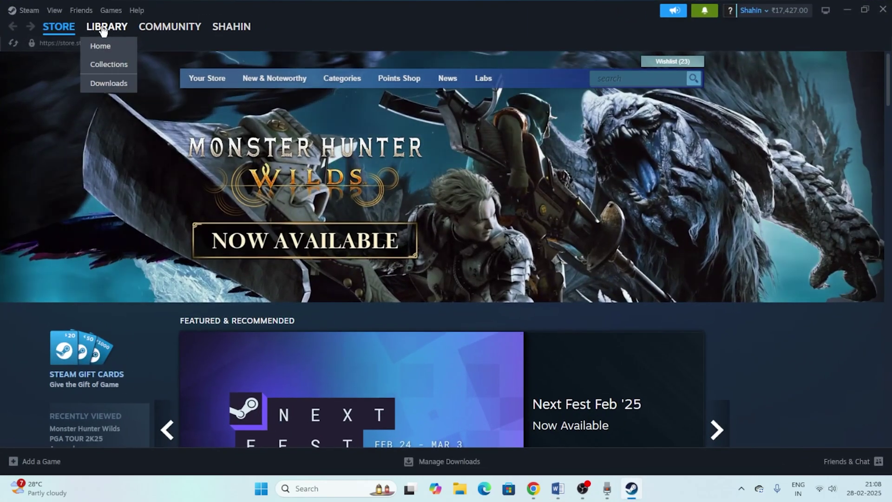
left_click(99, 49)
scroll(77, 209, "down", 10)
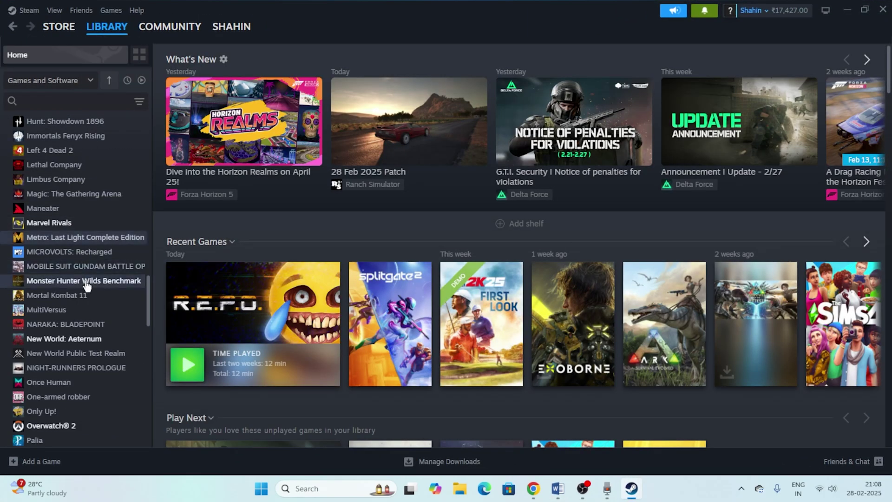
left_click(83, 280)
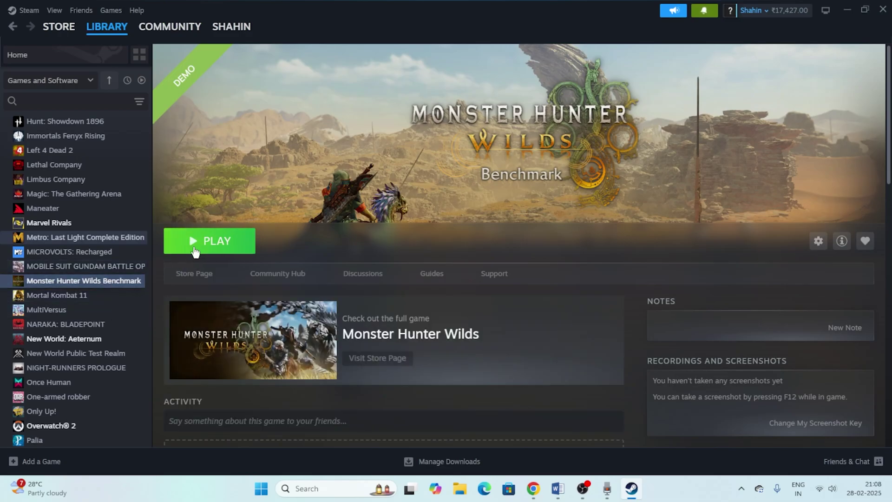
Step: Minimize Steam and view the Windows power options for restarting the PC, dismissing them without choosing one
left_click(843, 9)
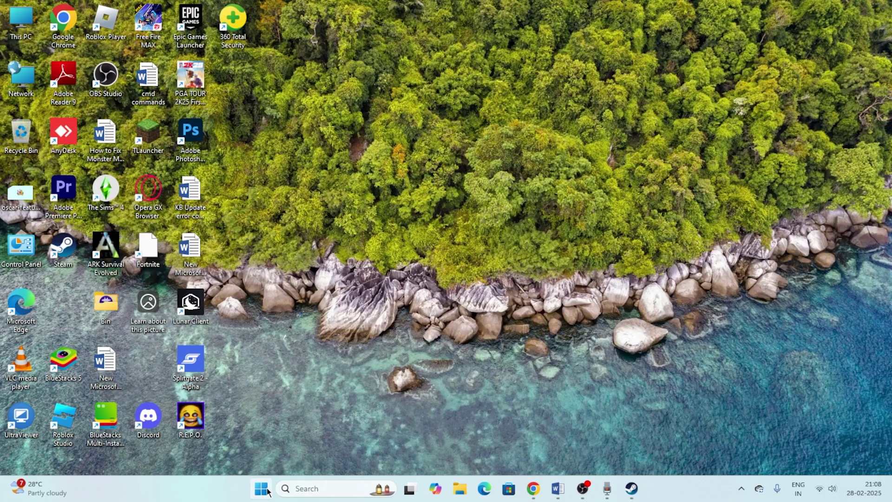
key("super")
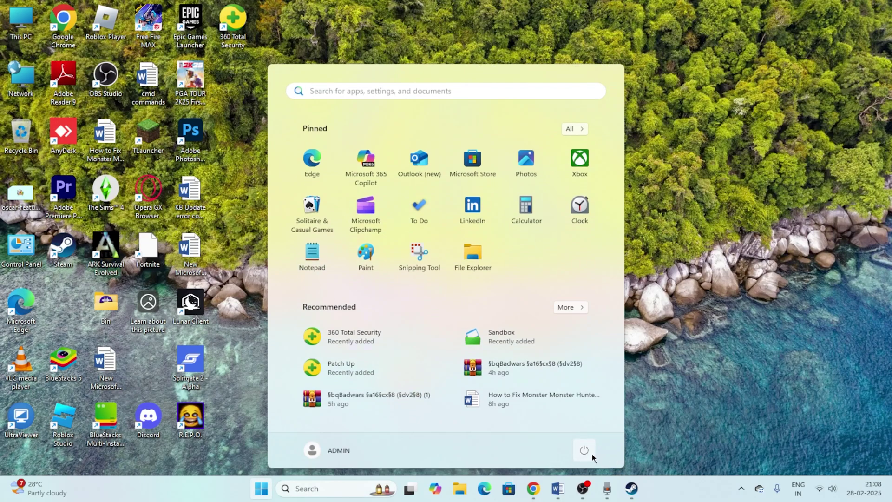
left_click(584, 450)
left_click(746, 321)
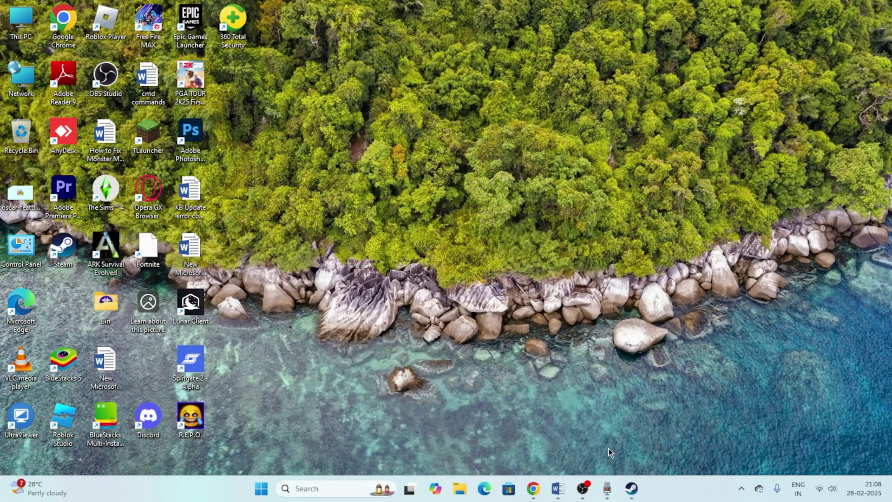
Step: Review Step 2 of the Word notes on running the game as administrator and in compatibility mode, and return to Steam
left_click(631, 488)
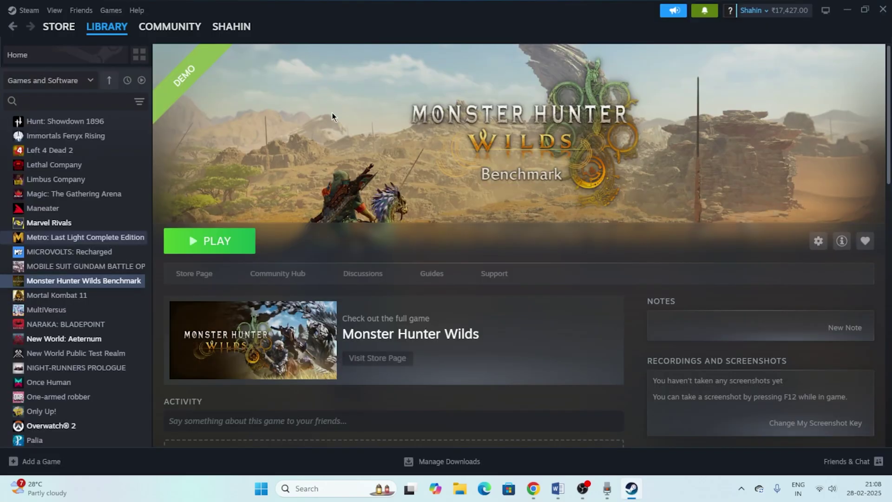
left_click(557, 488)
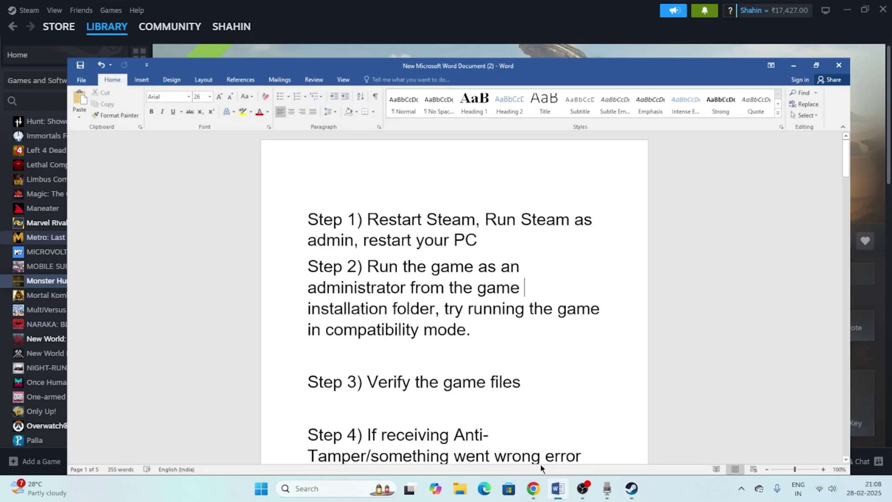
left_click_drag(343, 238, 470, 311)
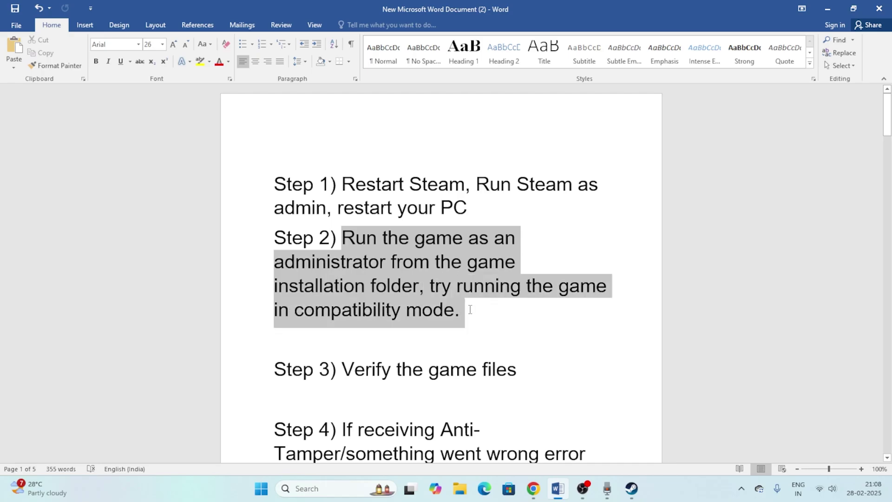
left_click(523, 322)
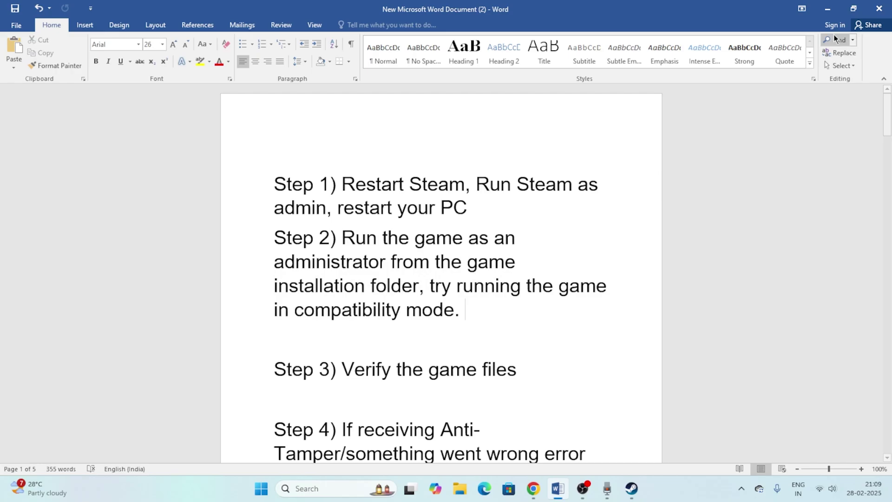
left_click(827, 8)
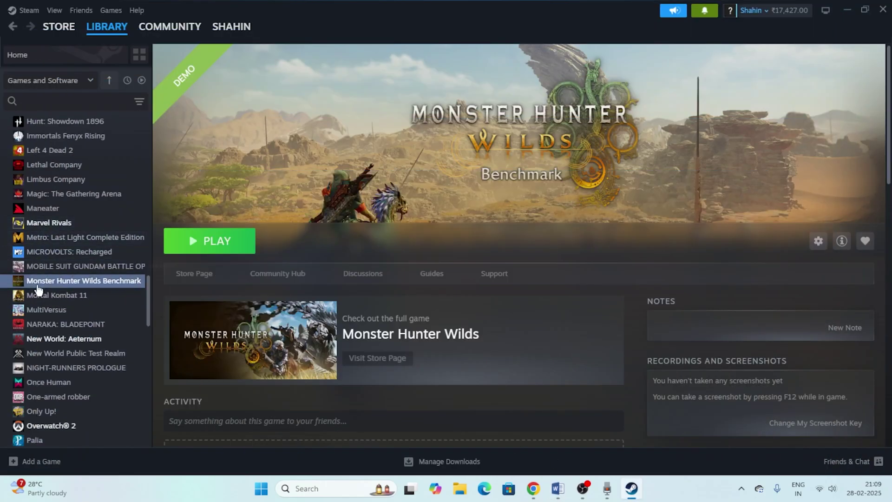
Step: Open the Monster Hunter Wilds Benchmark properties in Steam and browse its installed files to open the installation folder
right_click(54, 287)
left_click(75, 368)
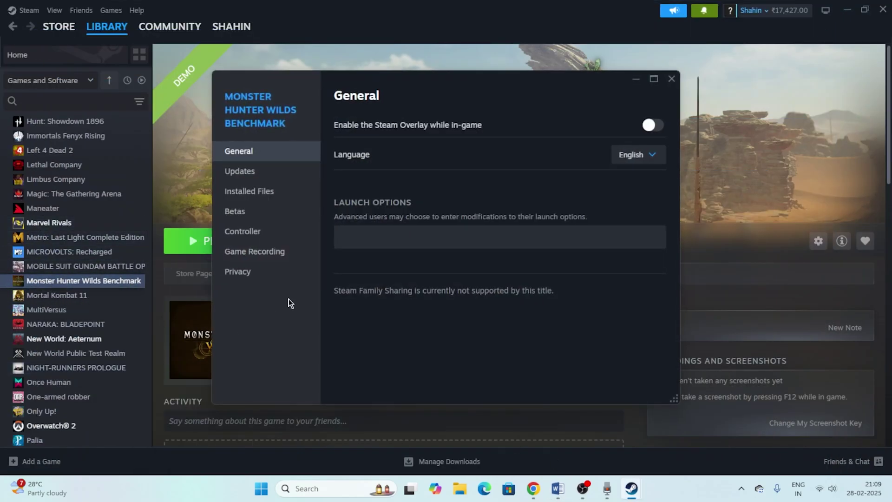
left_click(274, 192)
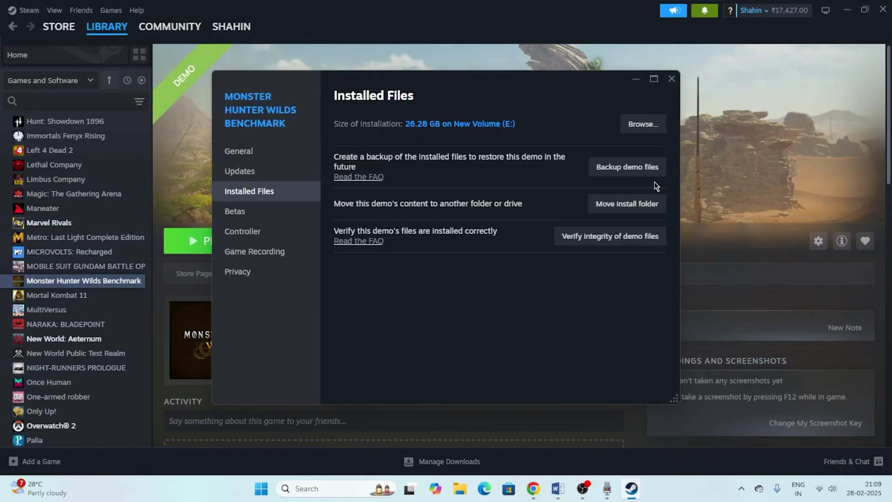
left_click(659, 131)
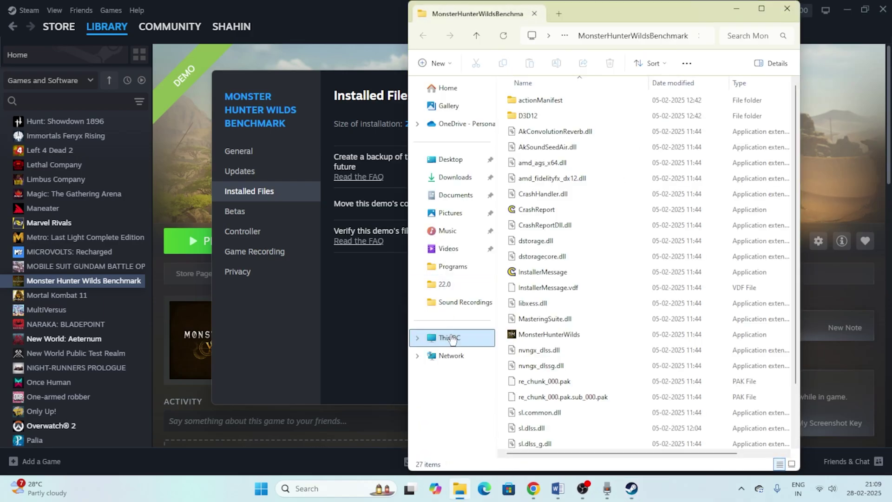
Step: Maximize File Explorer and browse from This PC to the MonsterHunterWildsBenchmark folder under SteamLibrary\steamapps\common on drive E:
left_click(443, 337)
left_click(761, 9)
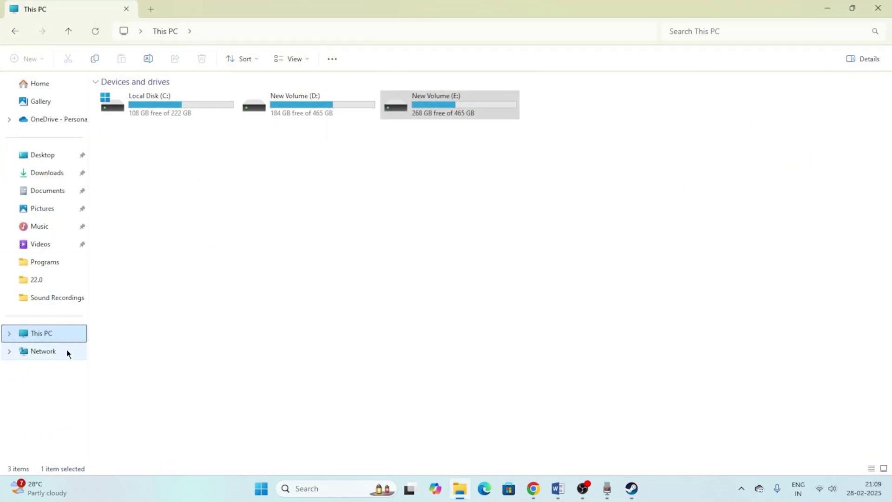
double_click(448, 99)
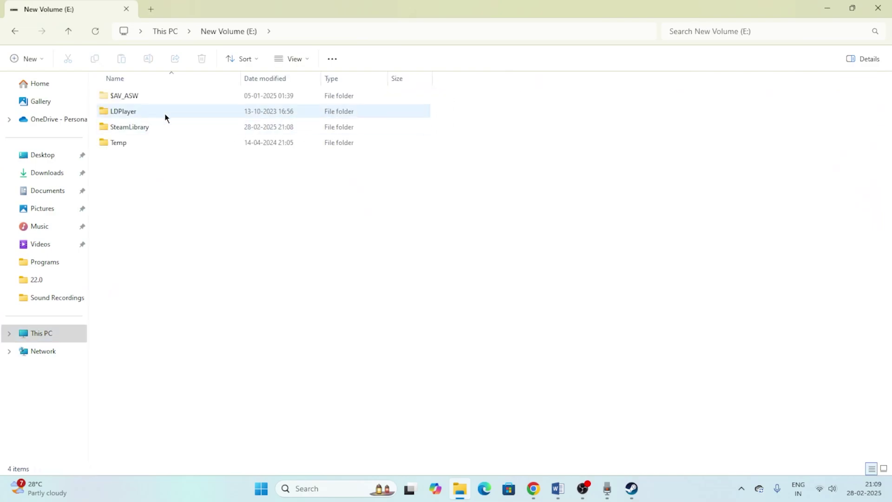
double_click(150, 129)
double_click(142, 96)
double_click(141, 99)
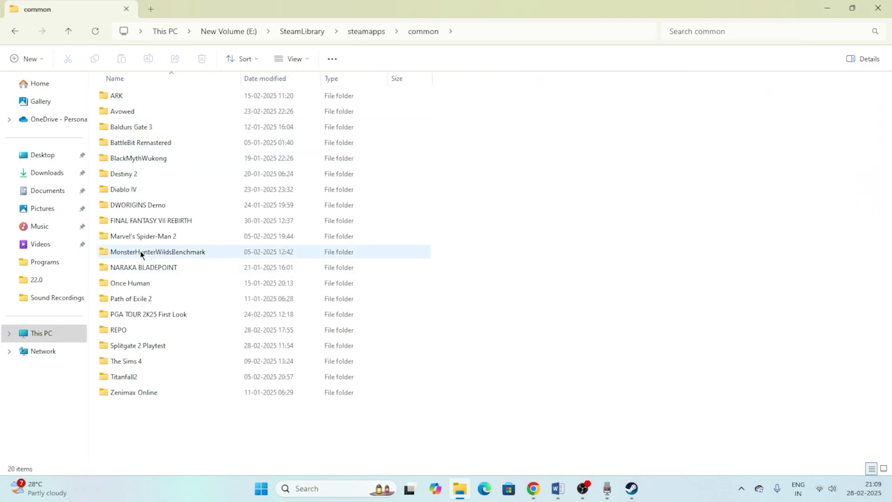
double_click(157, 252)
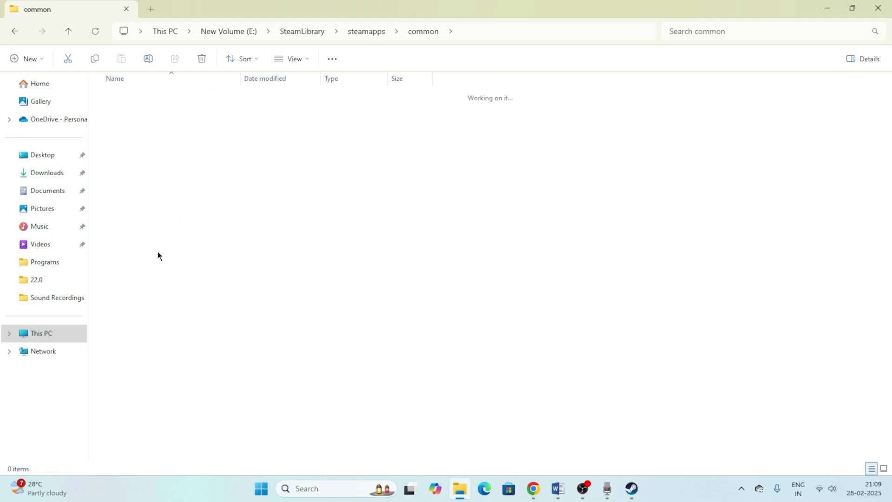
Step: Select the MonsterHunterWilds application in the benchmark folder, and review the compatibility mode advice of Step 2 in the Word notes
scroll(166, 179, "down", 1)
left_click(175, 284)
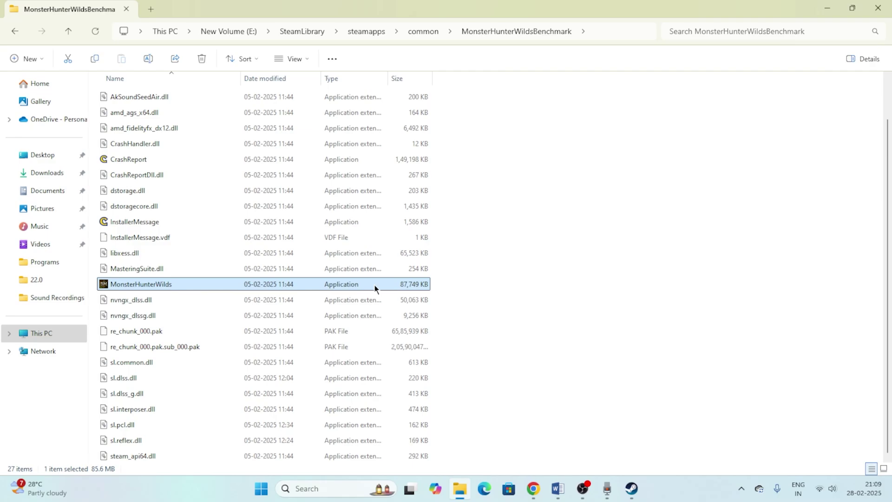
left_click(556, 488)
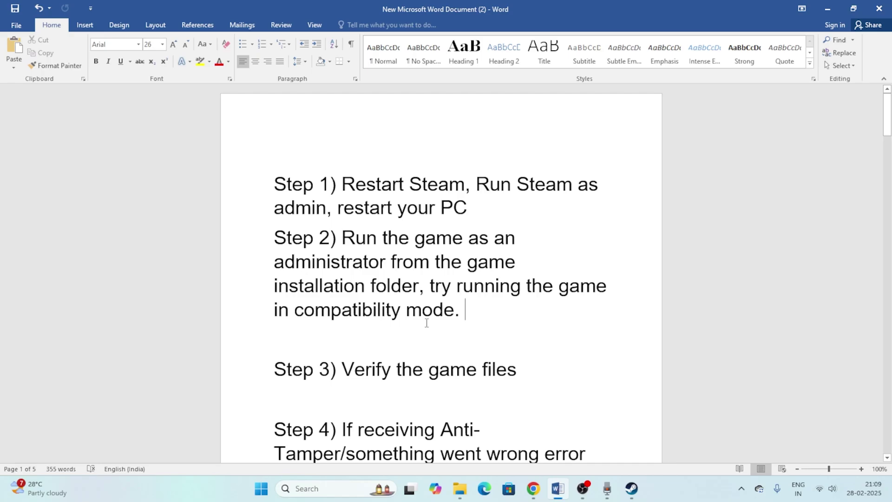
left_click_drag(463, 311, 297, 284)
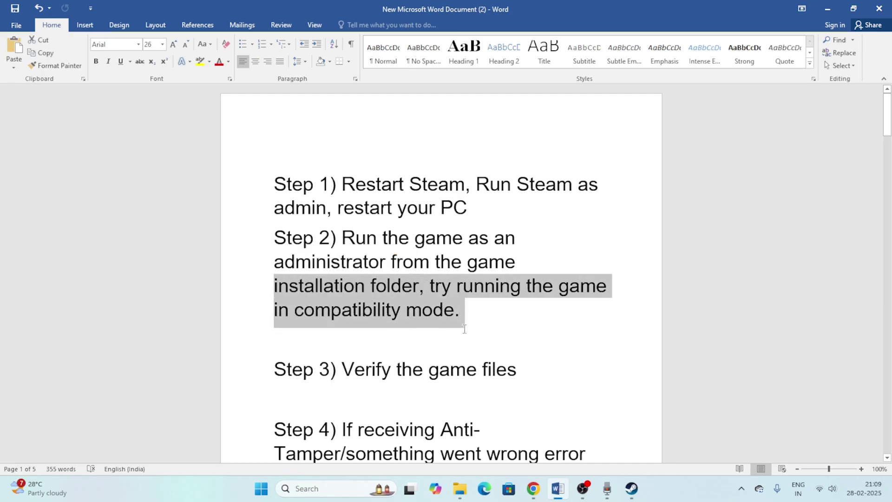
left_click(275, 339)
Step: Bring up the Monster Hunter Wilds Benchmark properties window from Steam and close it
mouse_move(629, 493)
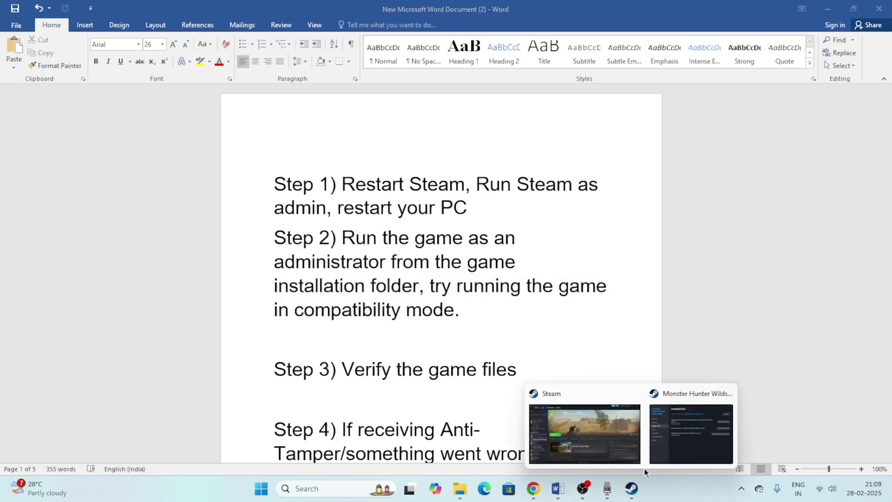
left_click(668, 438)
left_click(671, 79)
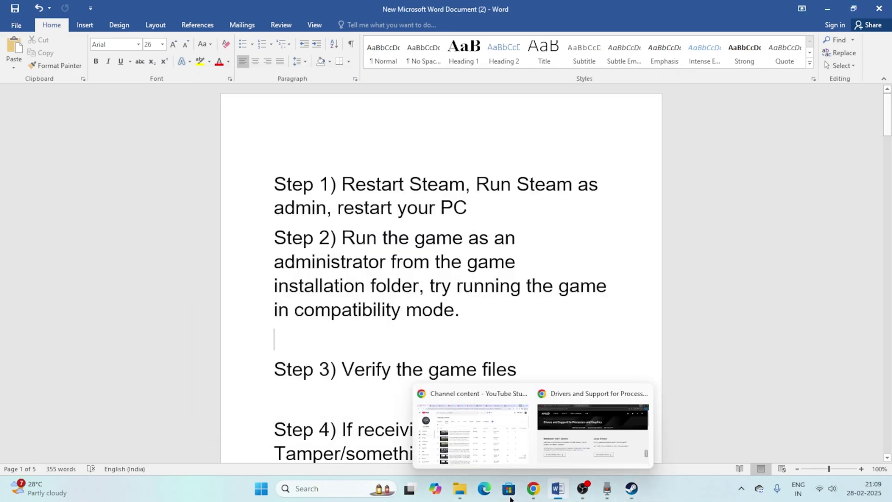
Step: Return to File Explorer, open the MonsterHunterWilds application's compatibility properties, and enable running it in compatibility mode
left_click(459, 488)
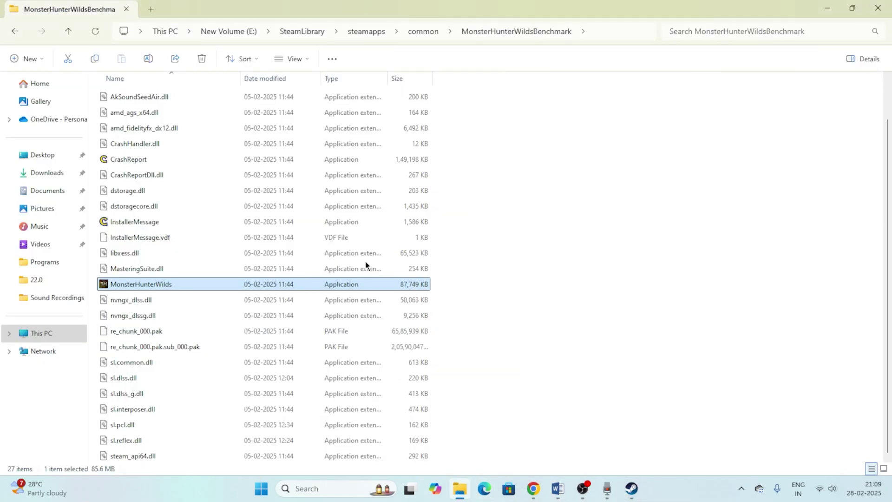
right_click(147, 285)
left_click(204, 278)
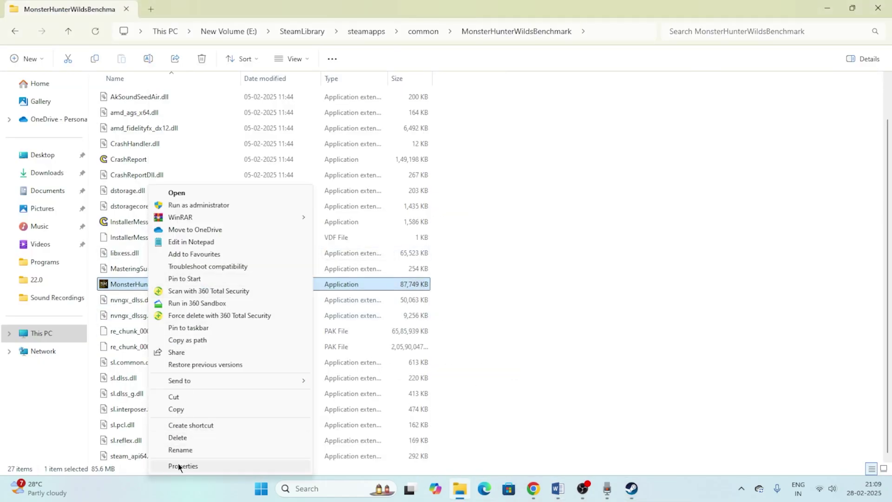
left_click(183, 465)
left_click(251, 190)
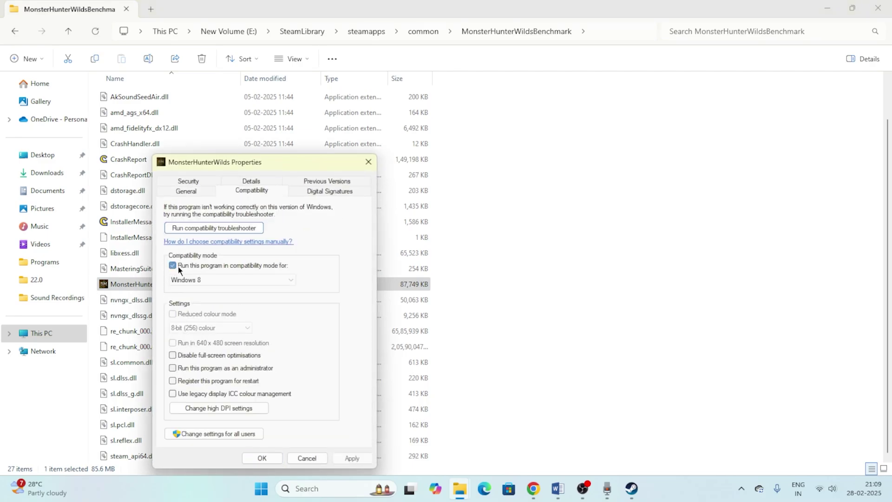
Step: Set the game's compatibility mode to Windows 7 and apply it
left_click(230, 278)
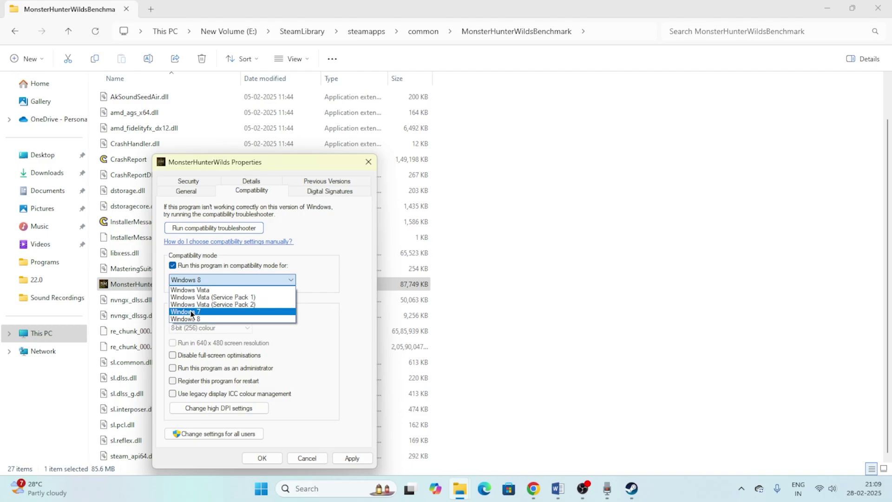
left_click(190, 311)
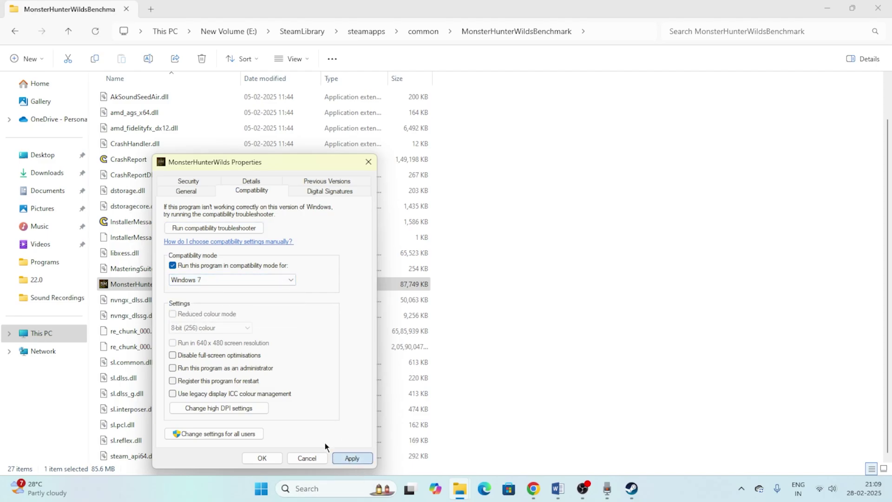
left_click(352, 457)
Step: Set the game's compatibility mode to Windows 8, apply it, and confirm the properties
left_click(218, 279)
left_click(200, 317)
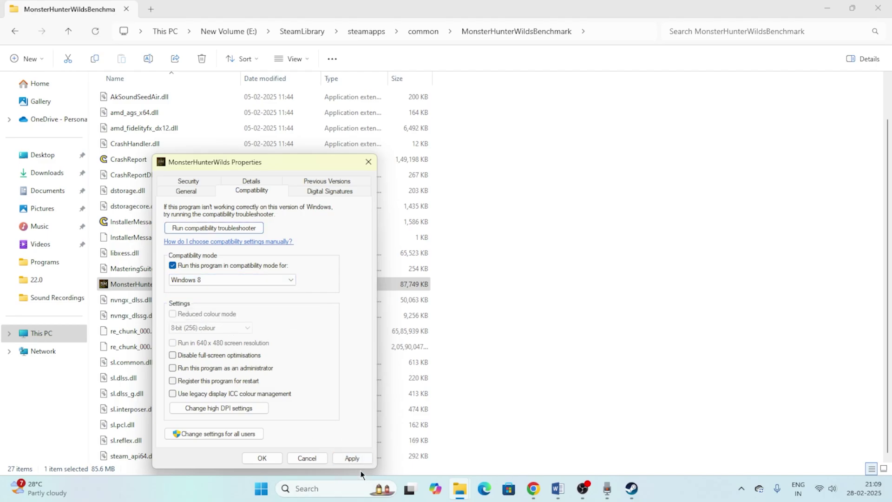
left_click(352, 457)
left_click(262, 457)
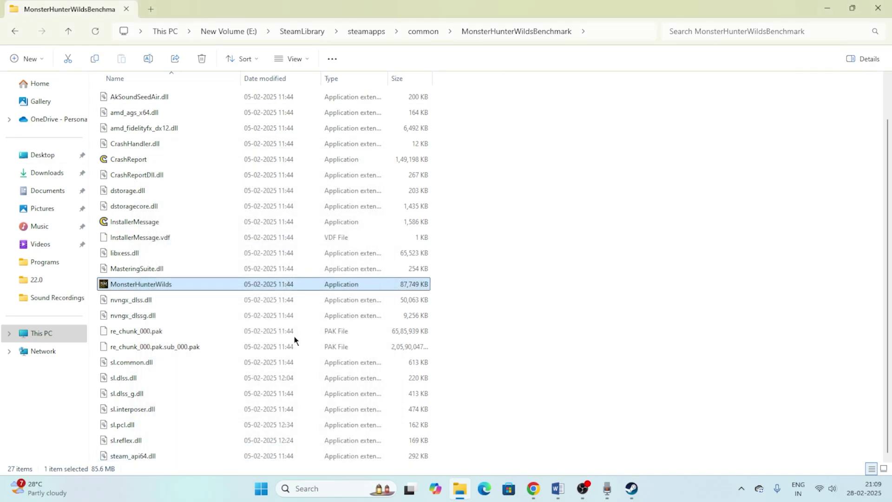
Step: Close File Explorer and review Step 3 of the Word notes on verifying the game files
left_click(877, 8)
scroll(514, 238, "down", 5)
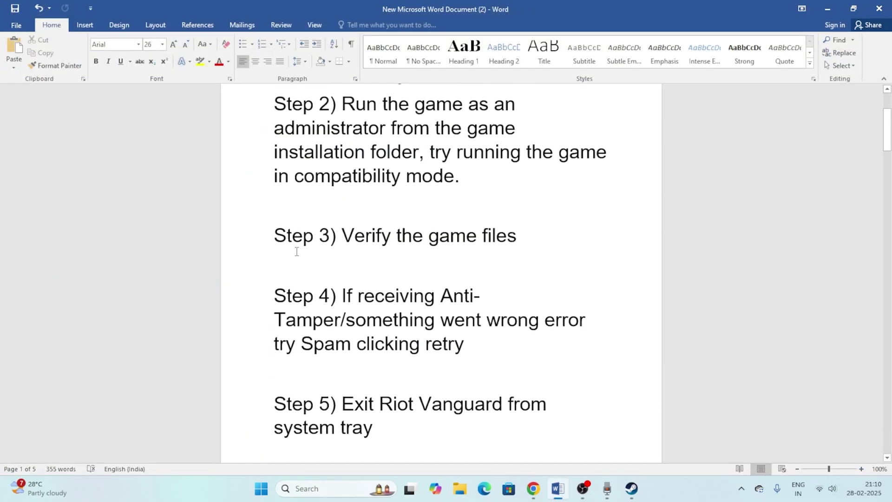
left_click_drag(274, 235, 512, 240)
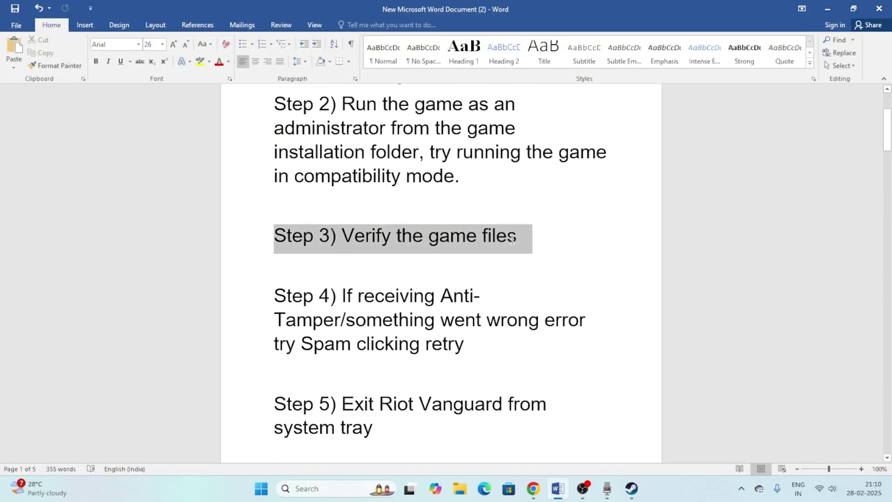
left_click(555, 249)
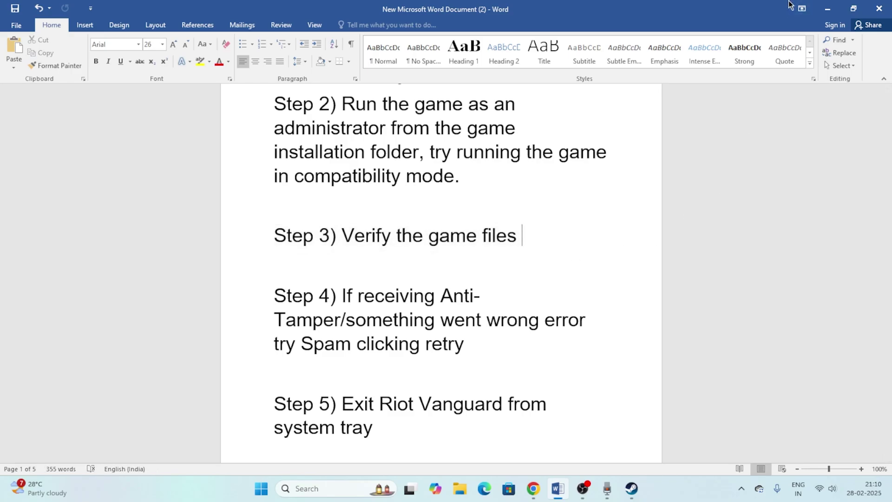
Step: Minimize Word, view the option to verify the integrity of the Monster Hunter Wilds Benchmark's installed files in Steam, and close its properties
left_click(828, 8)
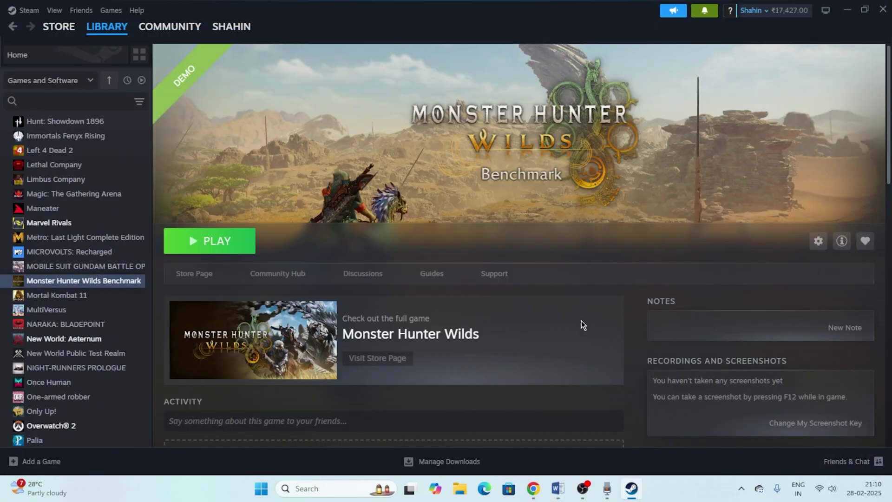
right_click(48, 278)
left_click(81, 363)
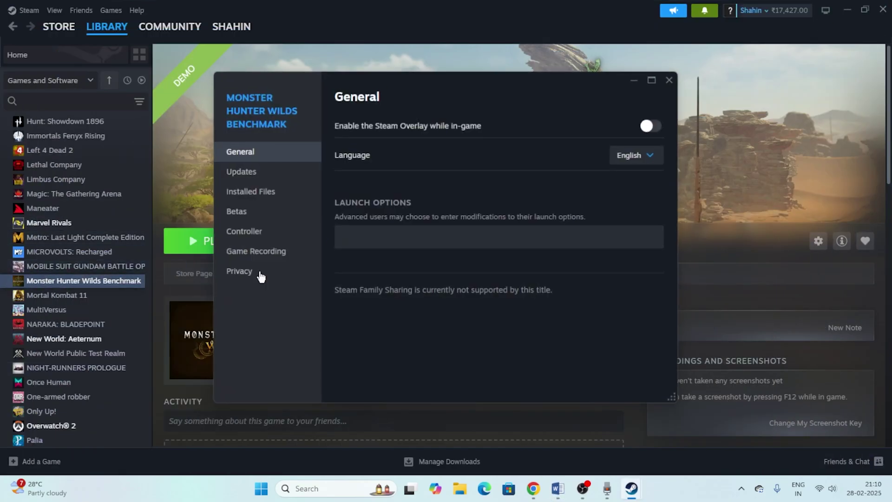
left_click(278, 191)
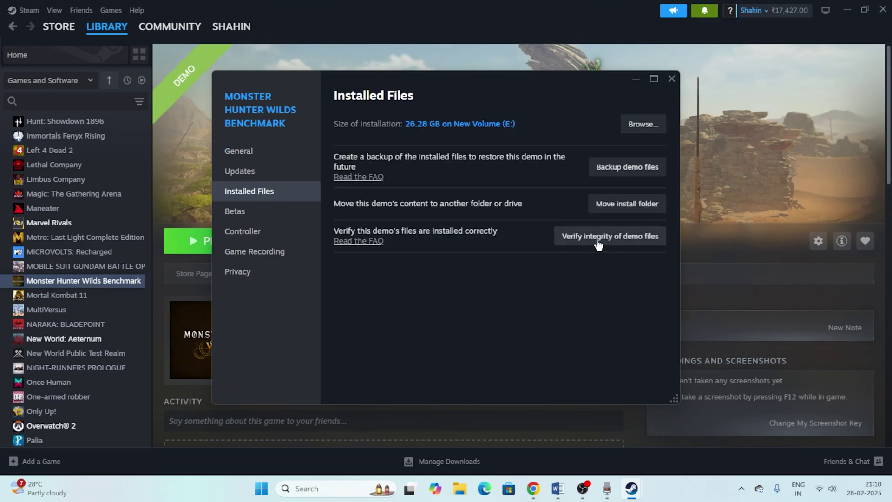
left_click(670, 80)
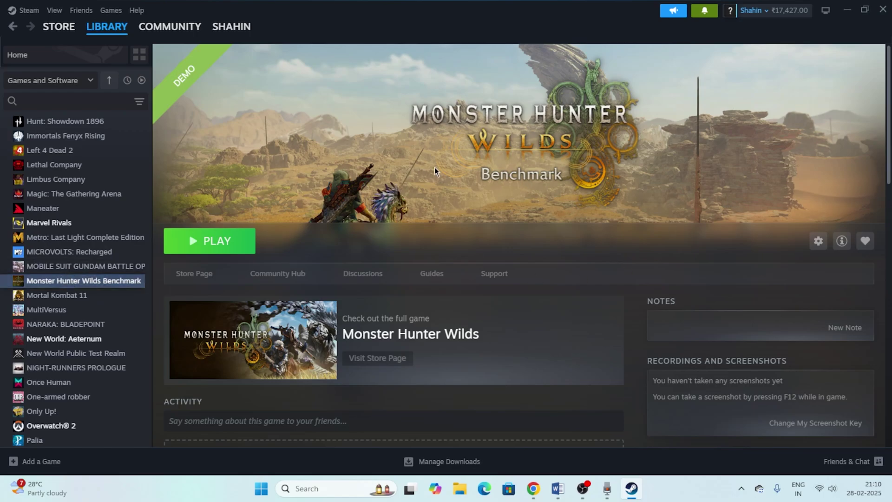
Step: Return to the Word notes and review Step 4 on the Anti-Tamper error and Step 5 on exiting Riot Vanguard
left_click(557, 488)
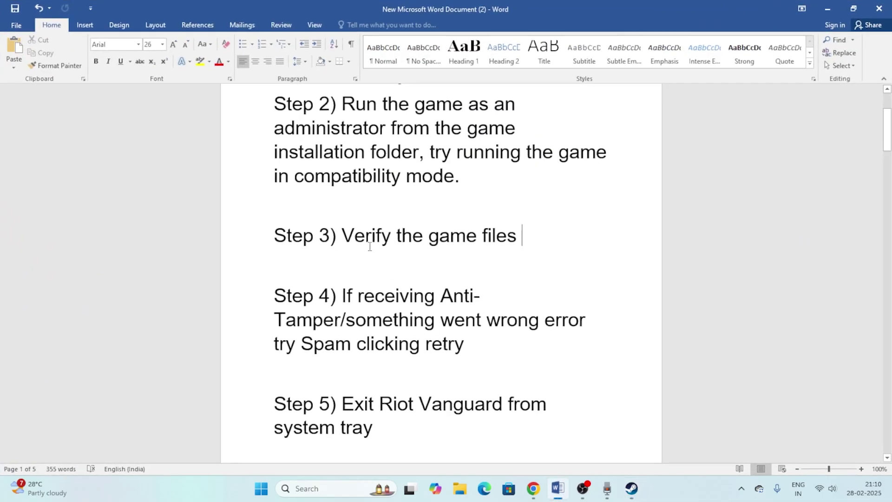
scroll(349, 219, "down", 3)
left_click_drag(342, 188, 580, 248)
left_click(474, 244)
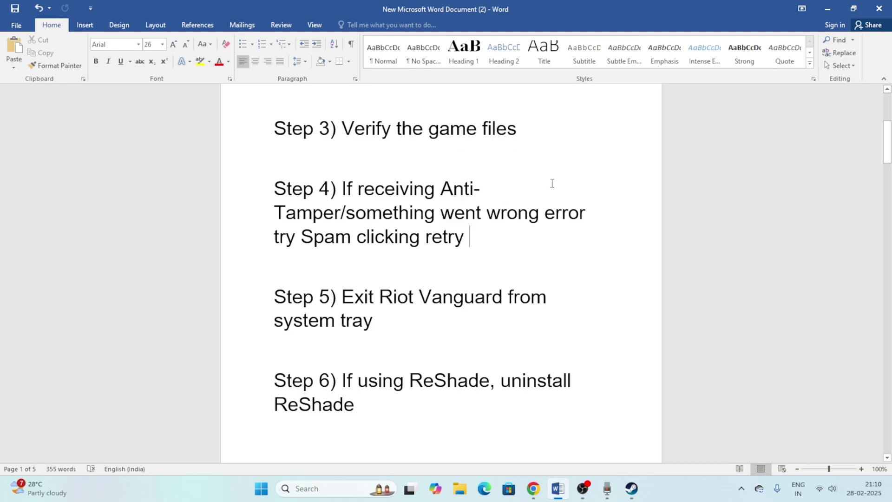
scroll(342, 267, "down", 3)
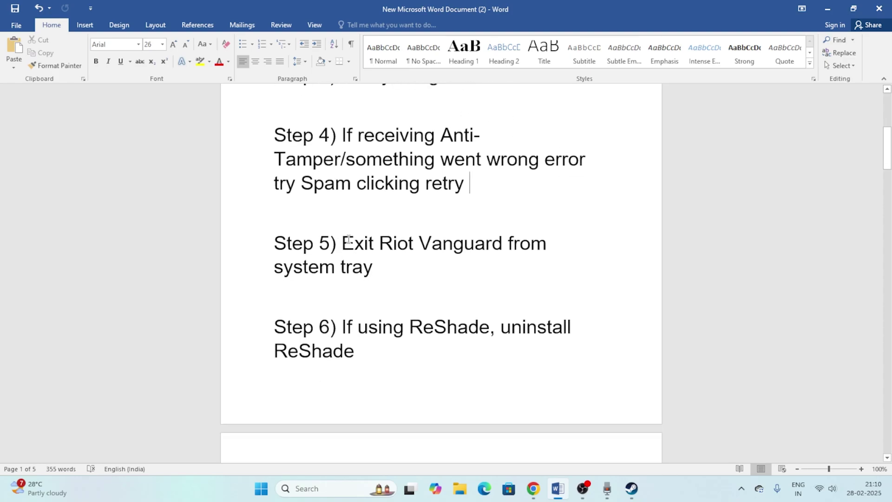
left_click_drag(345, 237, 434, 267)
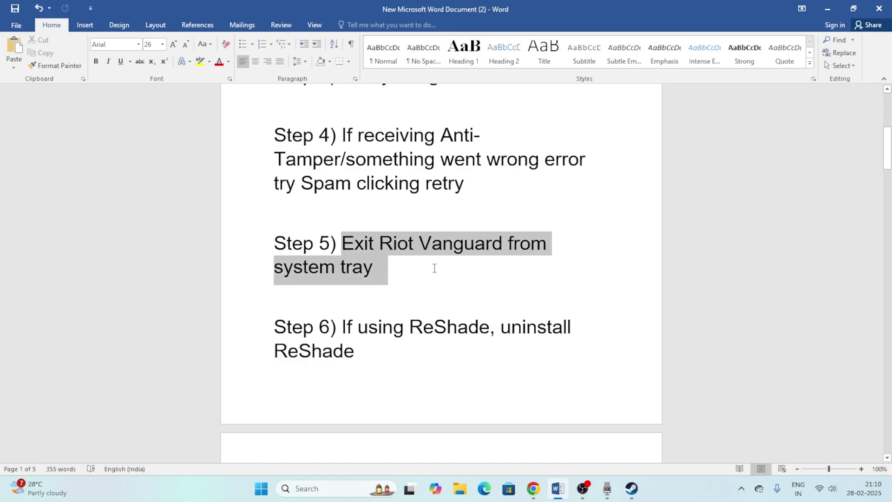
left_click(402, 282)
Step: Minimize Word, check the hidden system tray programs for Riot Vanguard, and return to the Word notes
left_click(836, 15)
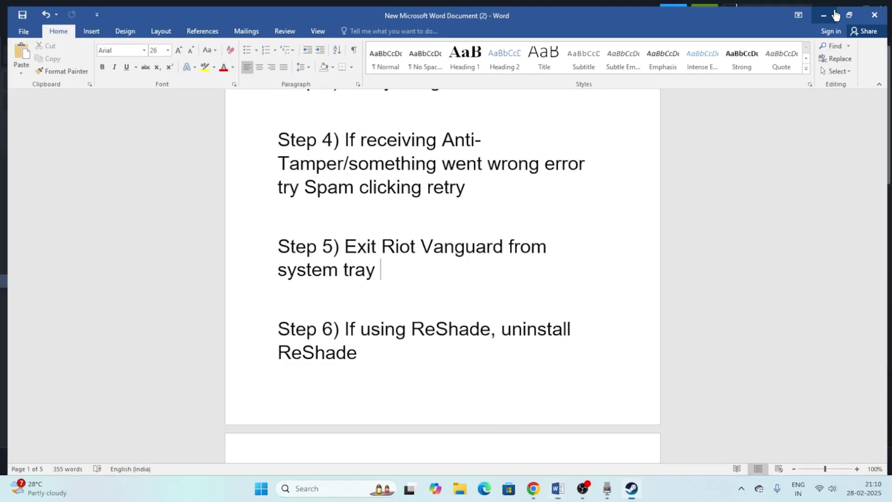
left_click(740, 488)
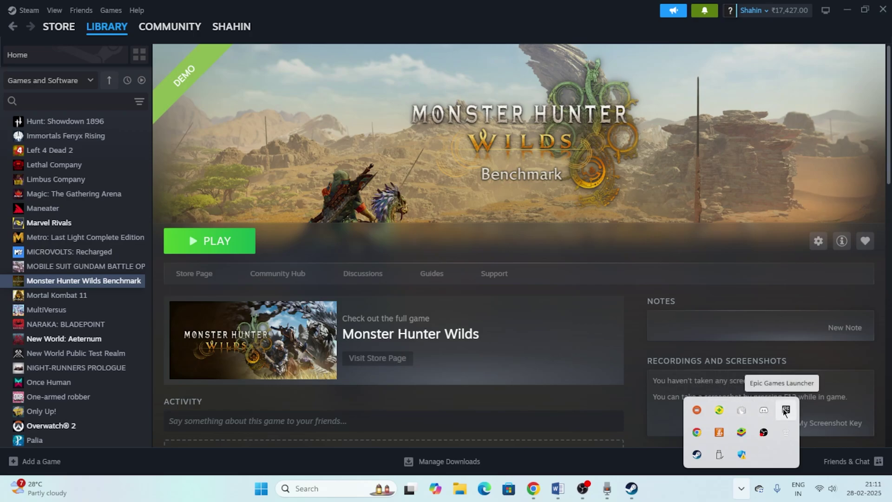
left_click(557, 488)
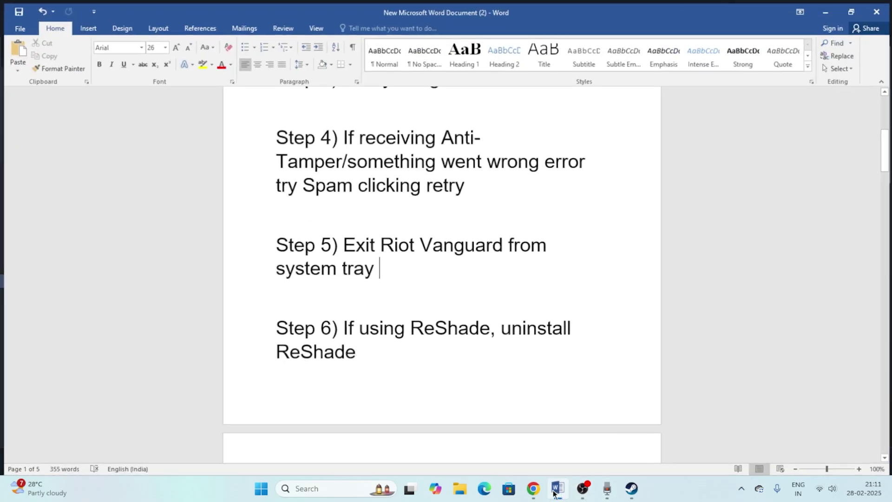
Step: Review Step 6 on uninstalling ReShade and Step 7 on removing CrashReport.exe and CrashReportDll.dll in the notes
scroll(367, 277, "down", 2)
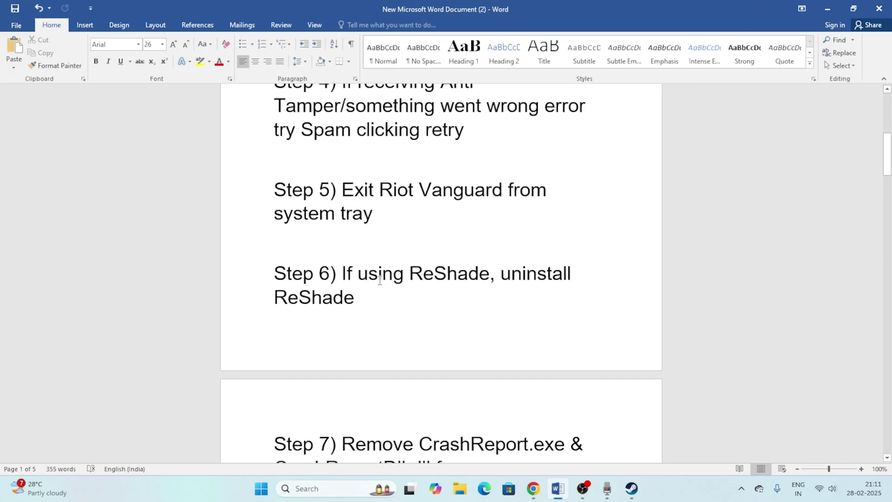
left_click_drag(345, 271, 422, 321)
left_click(422, 321)
scroll(451, 254, "down", 3)
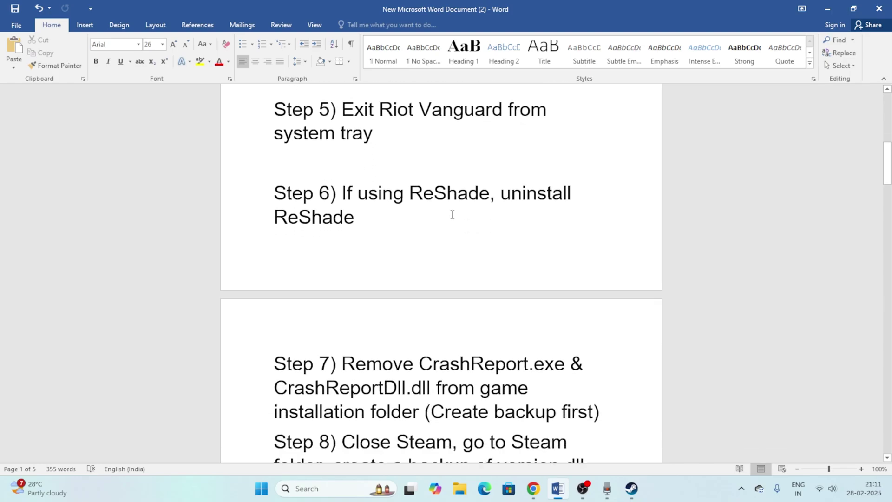
scroll(452, 214, "down", 5)
left_click_drag(342, 222, 462, 227)
left_click_drag(537, 231, 532, 277)
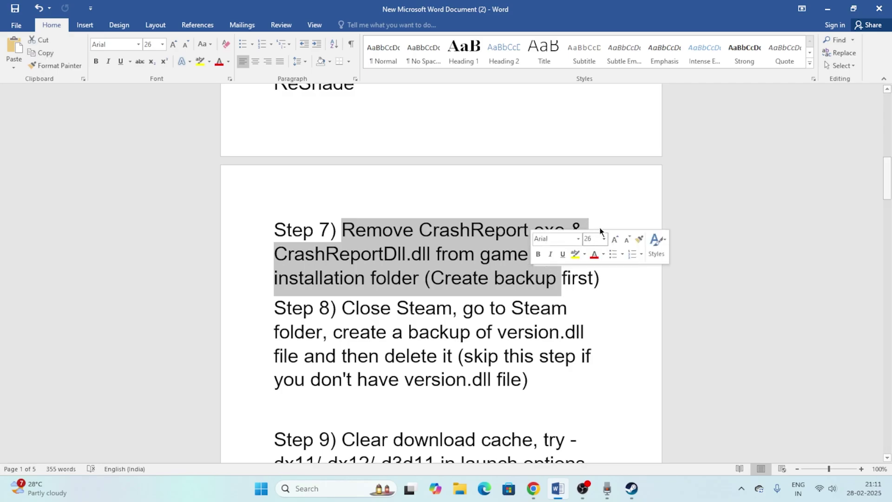
left_click(539, 191)
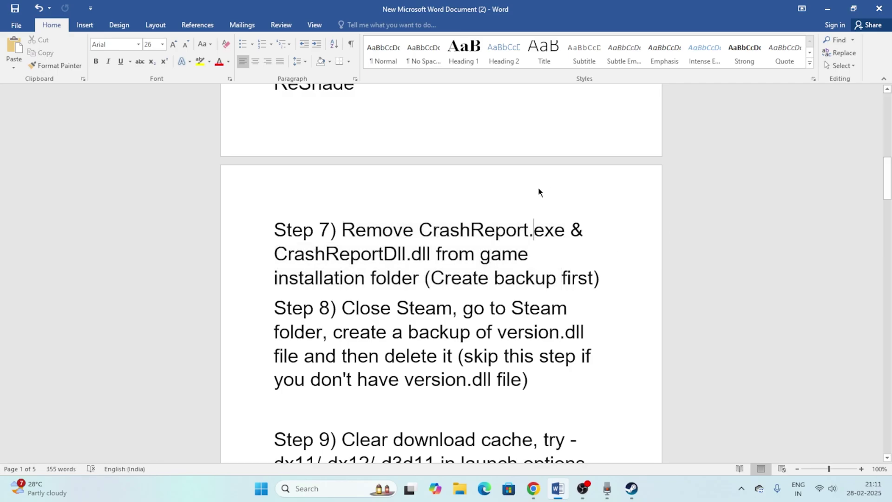
Step: Minimize Word and browse in File Explorer to the MonsterHunterWildsBenchmark folder under SteamLibrary\steamapps\common on drive E:
left_click(827, 8)
left_click(459, 488)
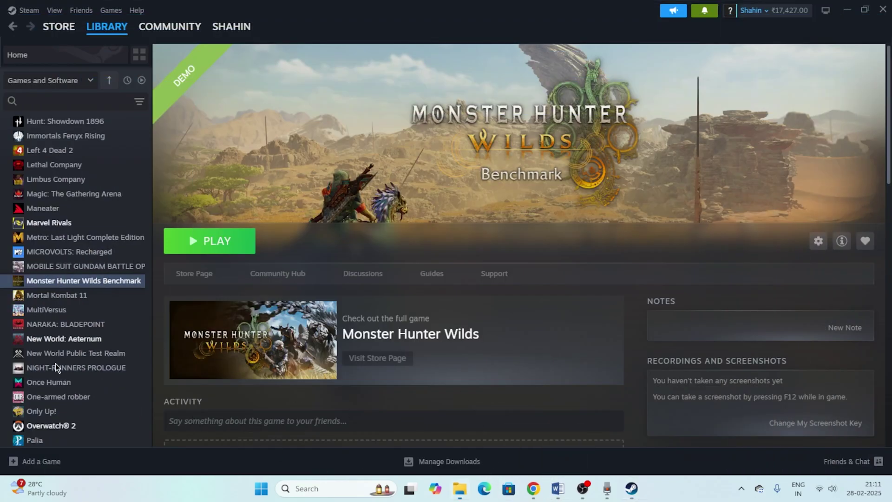
left_click(60, 333)
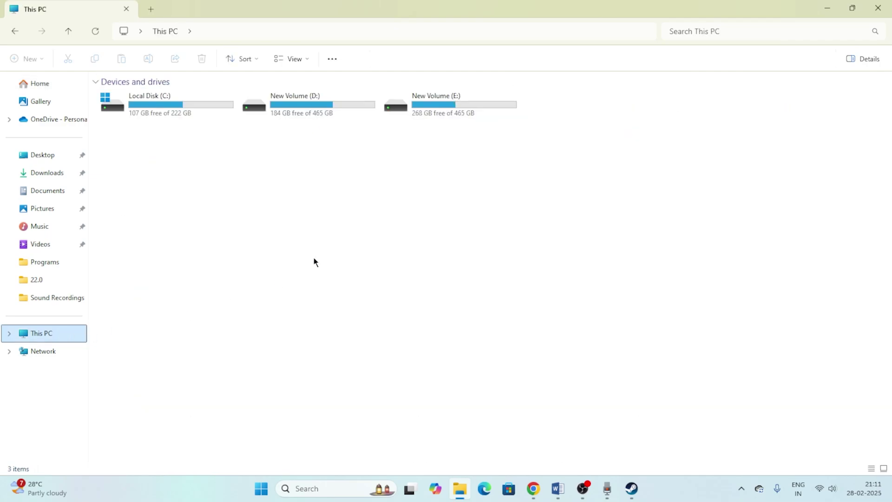
double_click(423, 93)
double_click(152, 128)
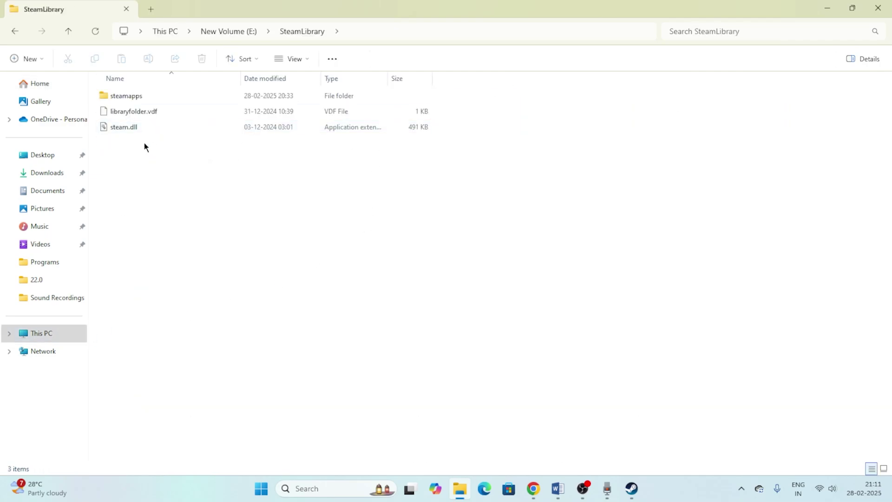
double_click(135, 99)
double_click(129, 97)
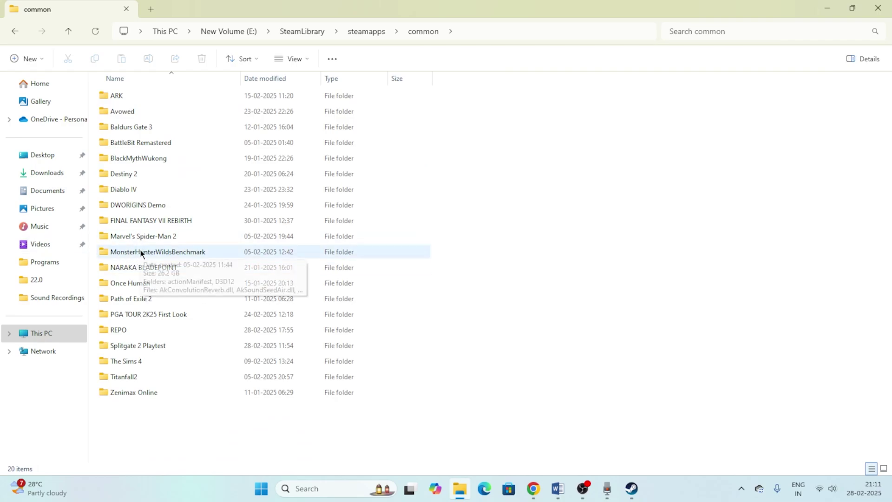
double_click(139, 252)
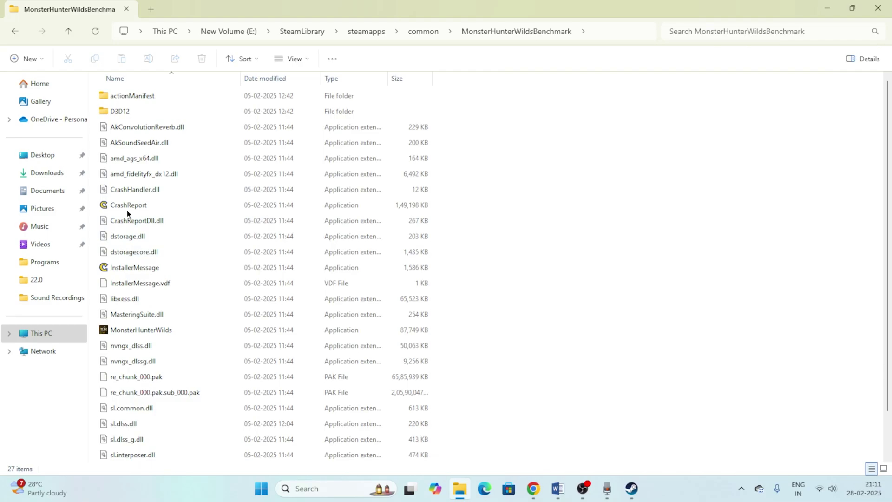
Step: Recheck Step 7 in the Word notes, then copy CrashReport and CrashReportDll.dll from the MonsterHunterWildsBenchmark folder
left_click(562, 491)
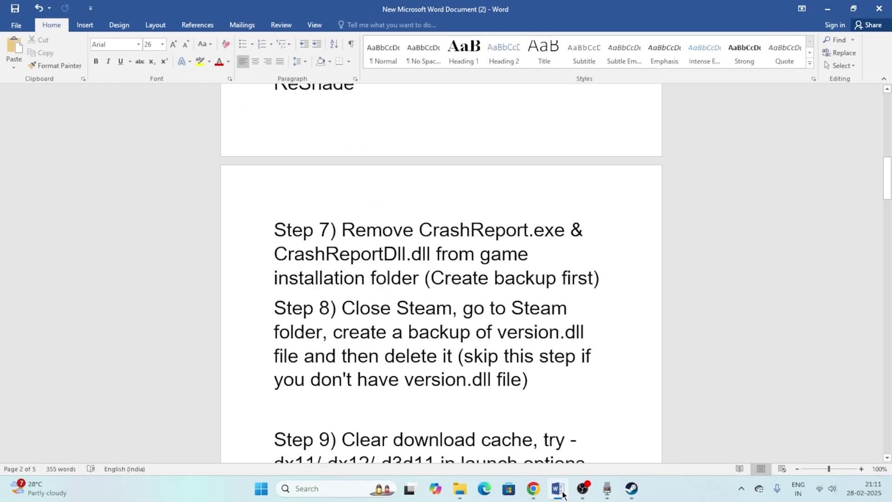
left_click(562, 491)
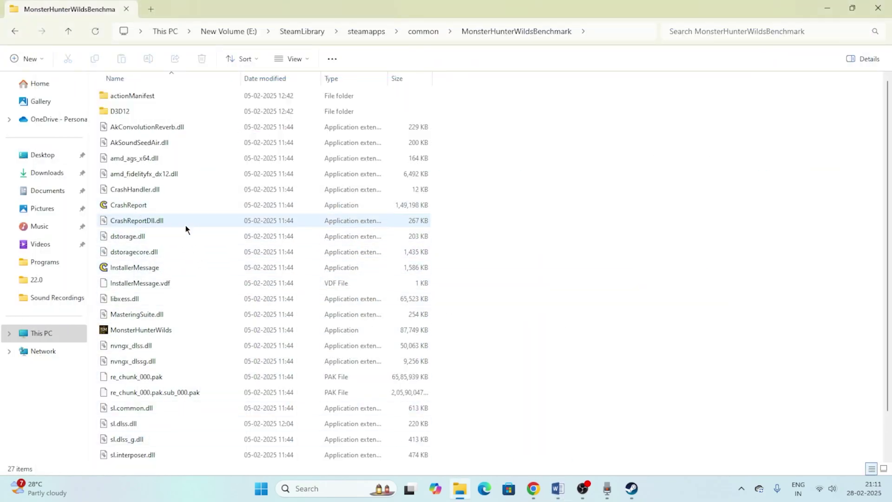
left_click(129, 205)
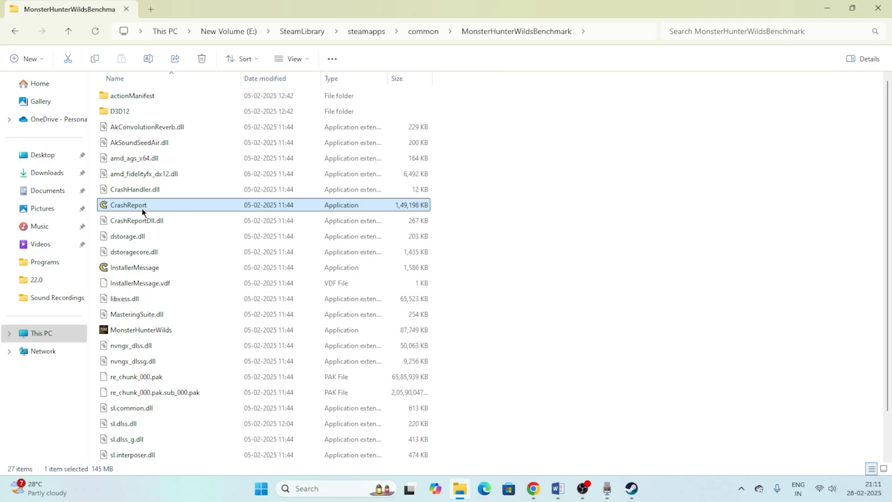
left_click(121, 221)
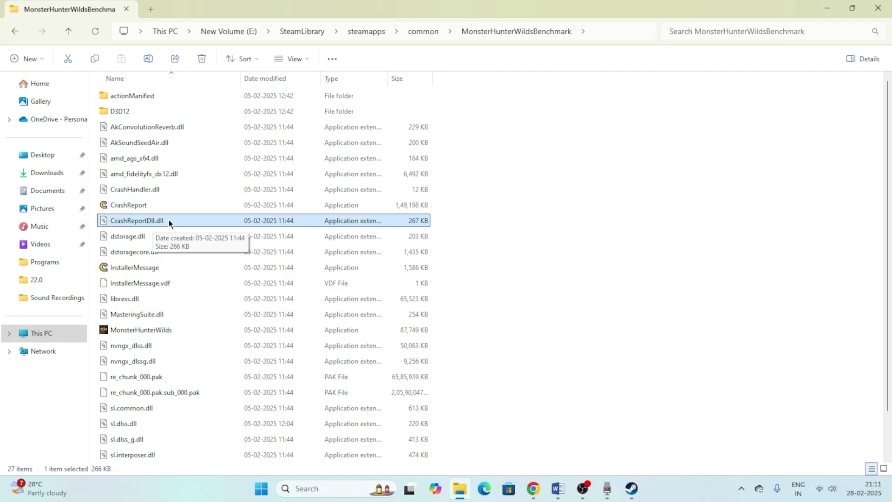
left_click(141, 208)
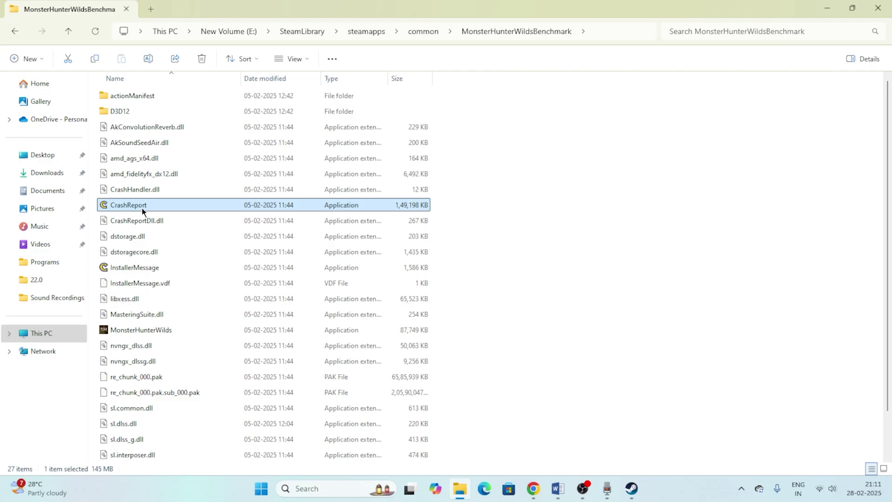
left_click(139, 223, "ctrl")
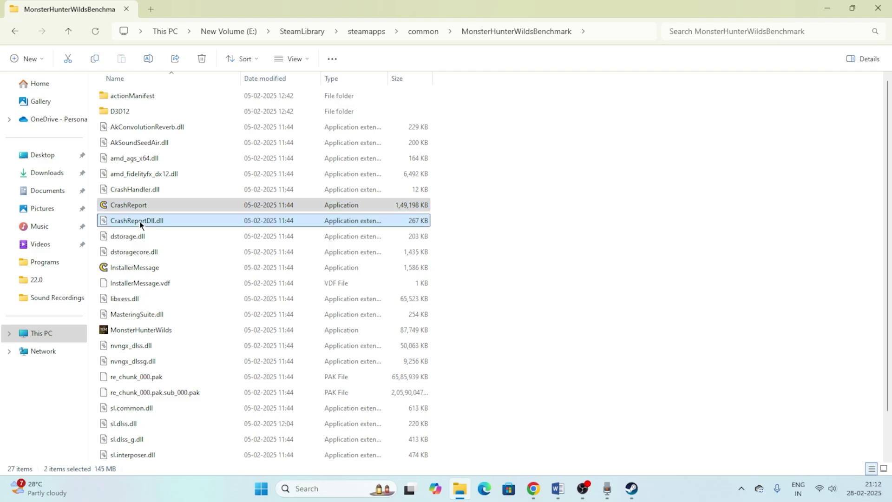
right_click(140, 222)
left_click(175, 235)
Step: Minimize the open windows and paste the two copied CrashReport files onto the desktop as a backup
left_click(822, 9)
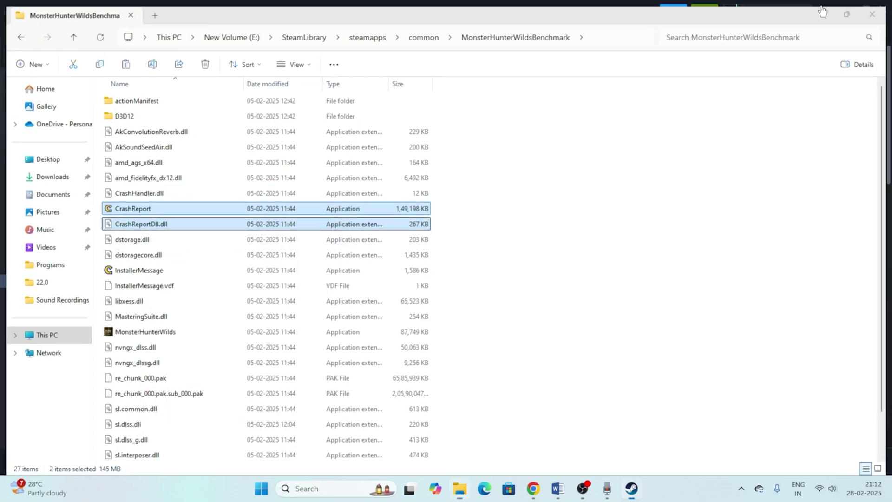
left_click(846, 10)
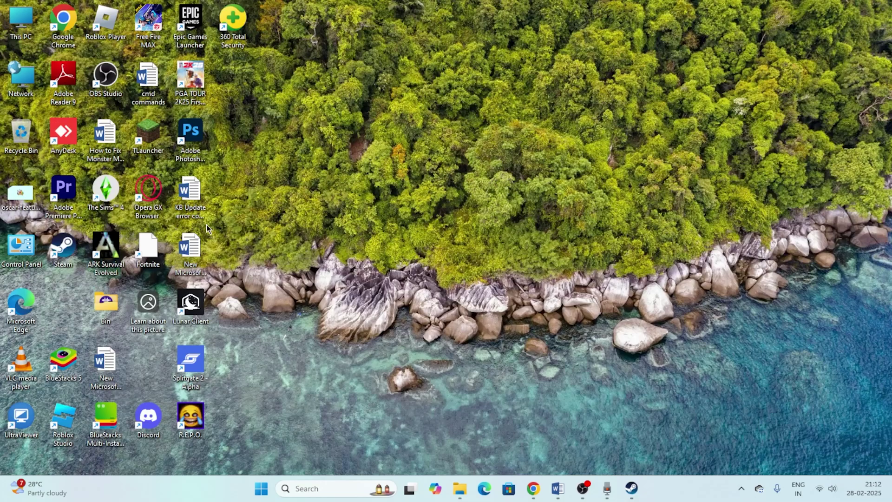
right_click(246, 210)
left_click(291, 63)
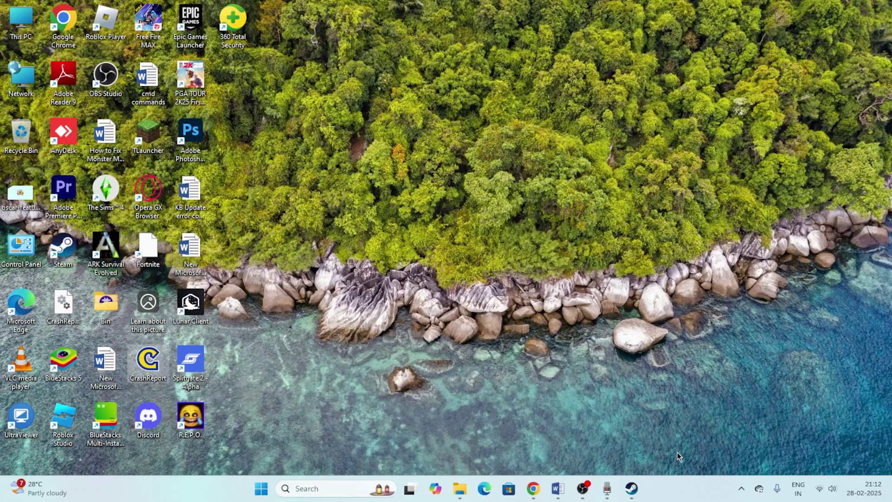
Step: Return to the game folder, view the available actions for the two selected CrashReport files, and close File Explorer
left_click(460, 488)
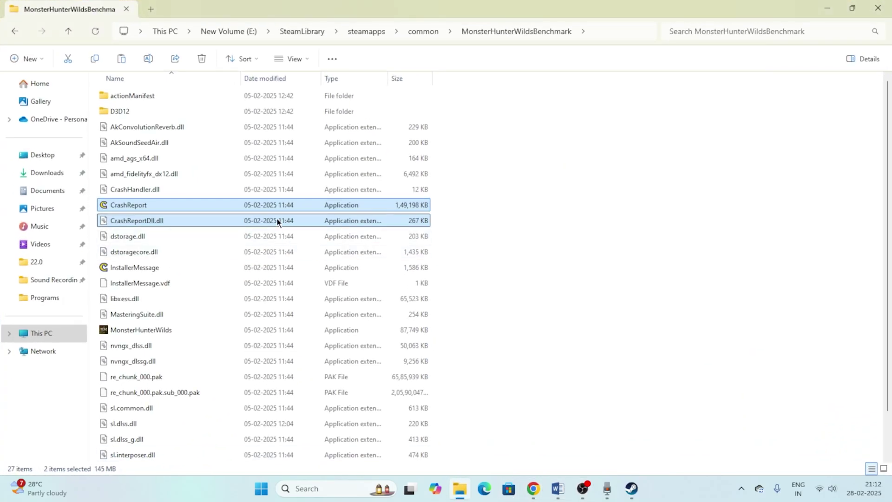
right_click(279, 222)
left_click(604, 229)
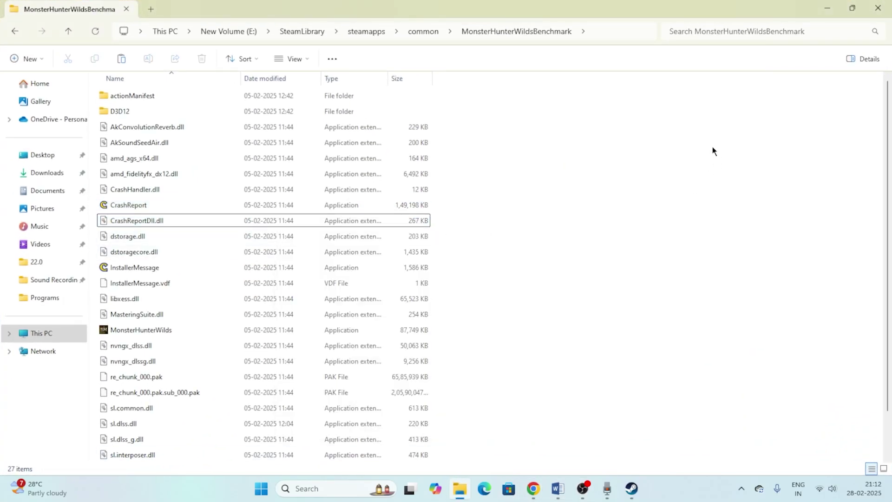
left_click(878, 5)
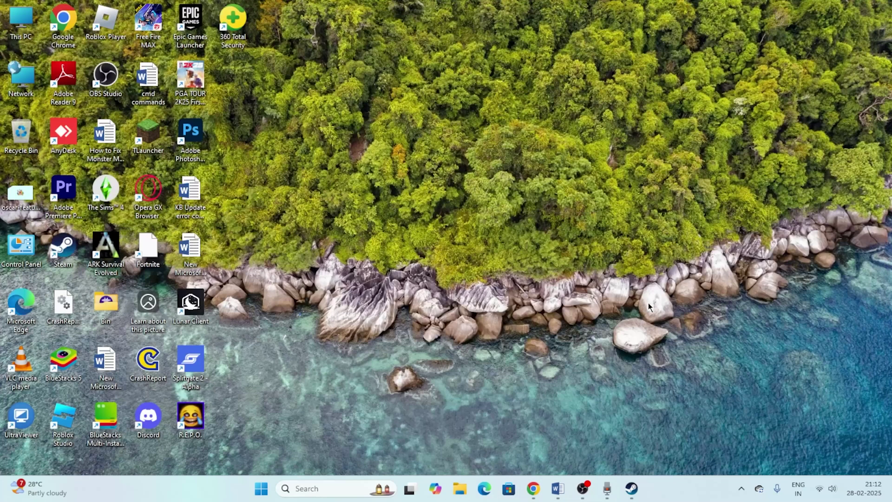
Step: Return to the Word notes and review Step 8 on backing up and deleting version.dll from the Steam folder
left_click(558, 487)
scroll(343, 239, "down", 3)
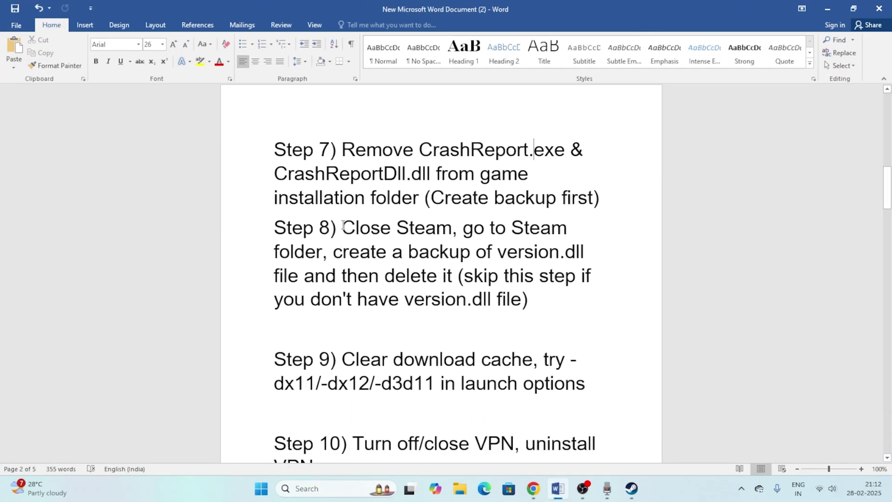
left_click_drag(343, 226, 581, 251)
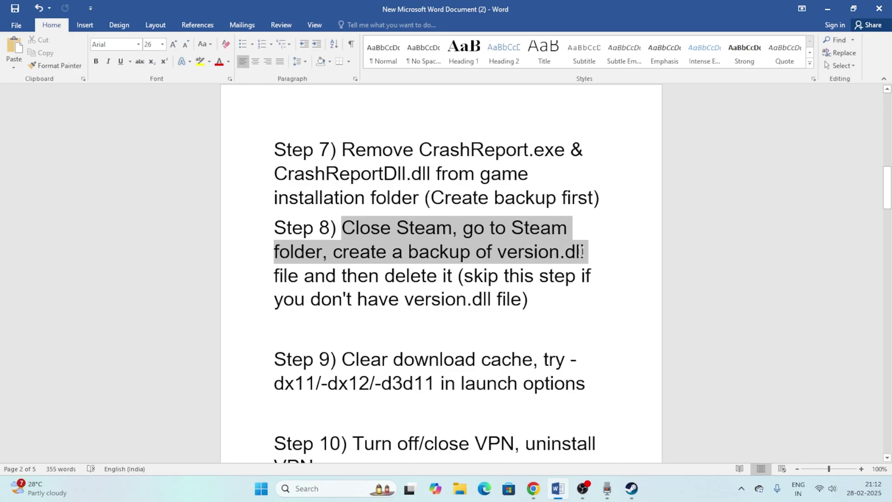
left_click(600, 307)
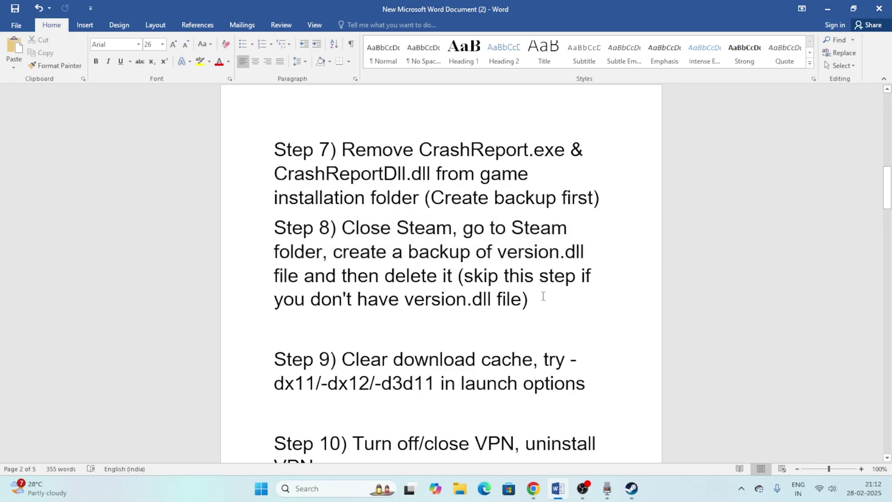
Step: Minimize Word and browse in File Explorer to the Steam folder under Program Files (x86) on drive C:
left_click(827, 9)
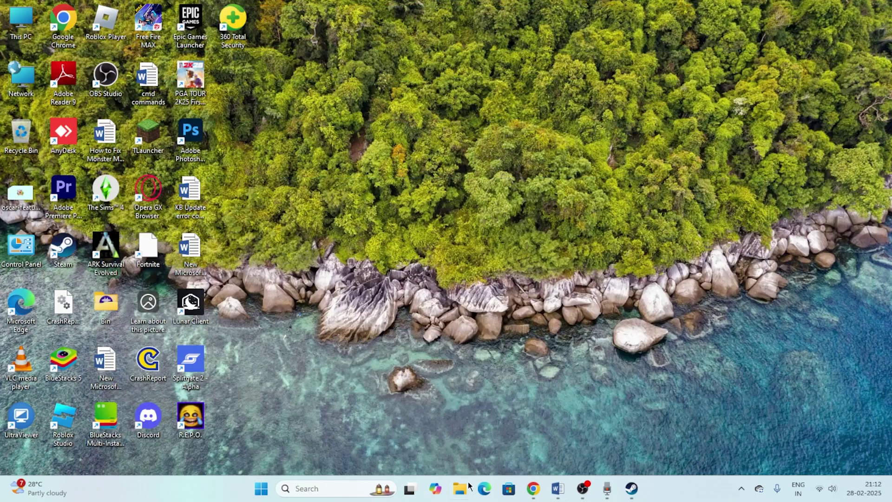
left_click(460, 489)
left_click(83, 327)
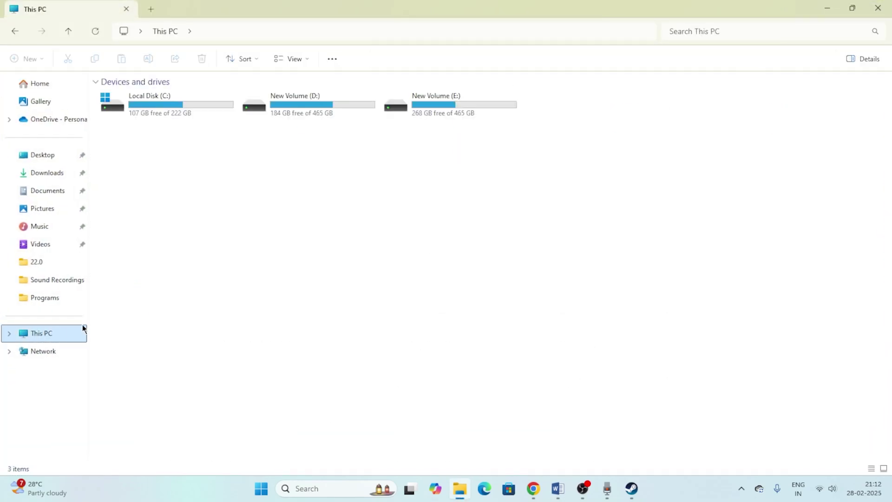
double_click(161, 105)
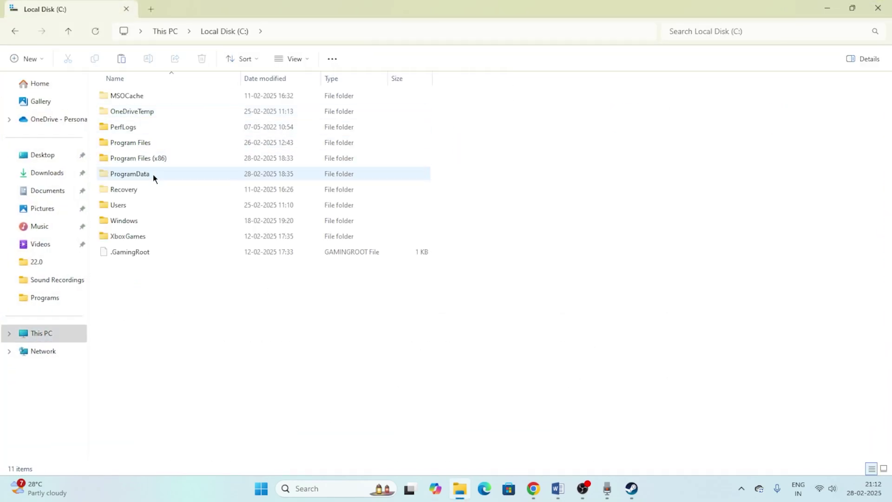
double_click(154, 162)
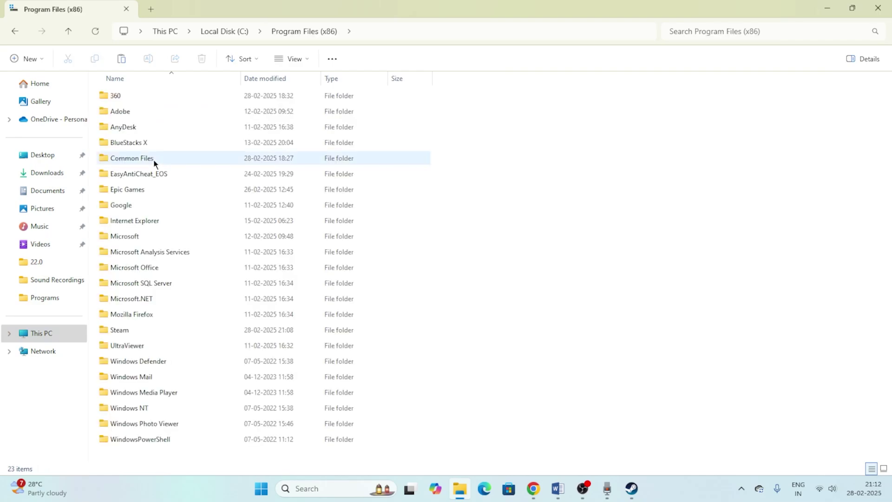
left_click(117, 331)
double_click(116, 330)
Step: Look through the Steam folder for version.dll, rechecking Step 8 in the notes, and close File Explorer
scroll(178, 218, "down", 5)
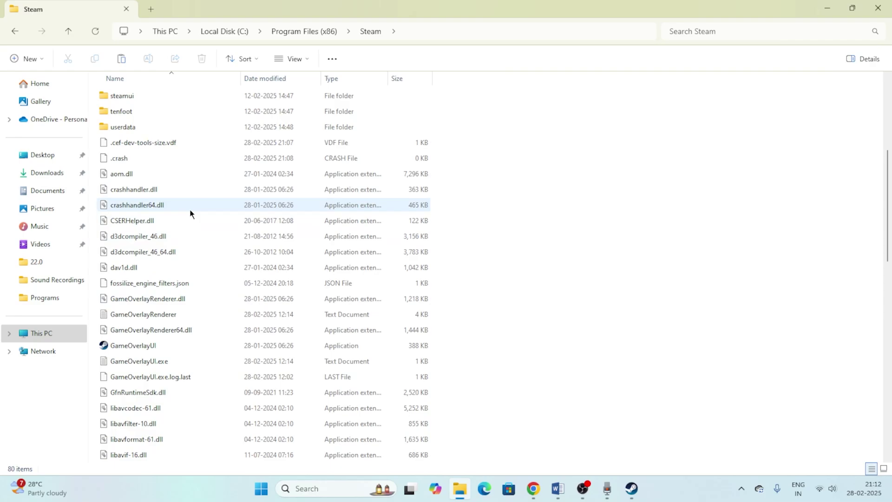
left_click(557, 487)
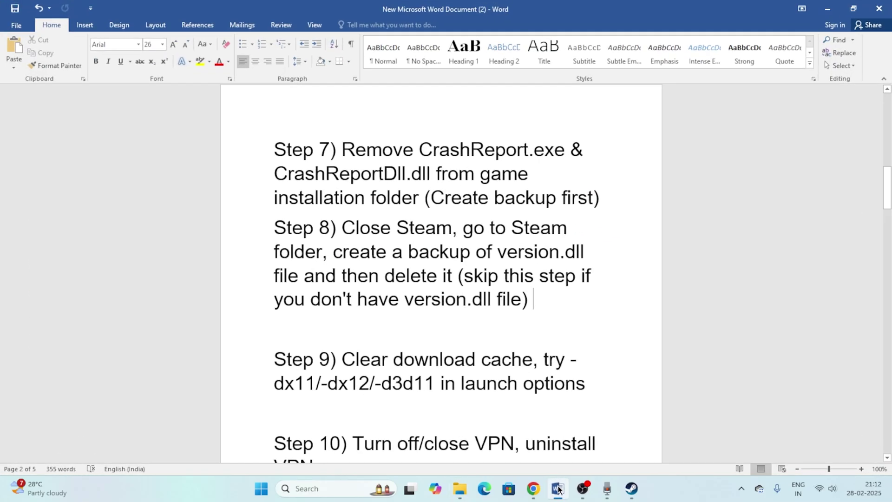
left_click(460, 487)
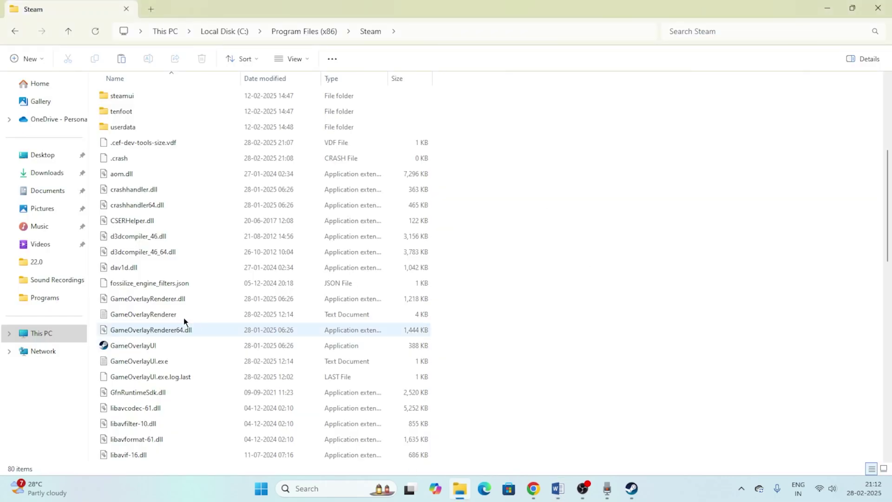
scroll(158, 229, "down", 8)
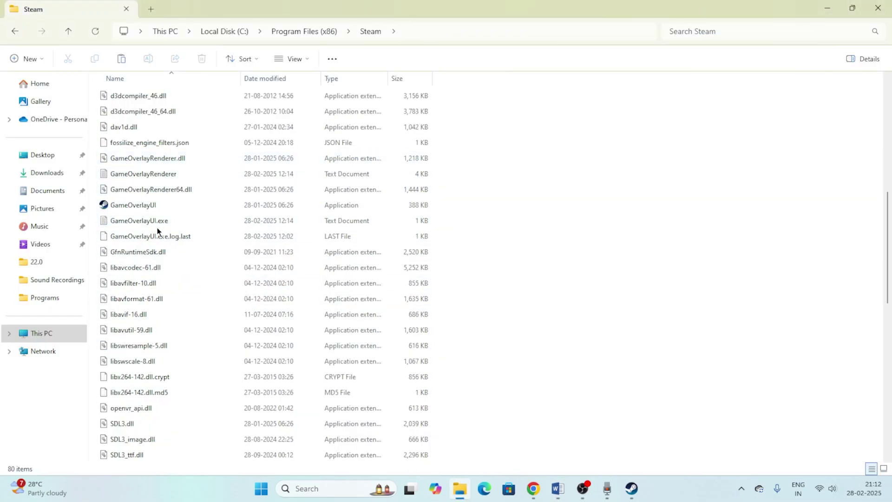
scroll(158, 232, "down", 6)
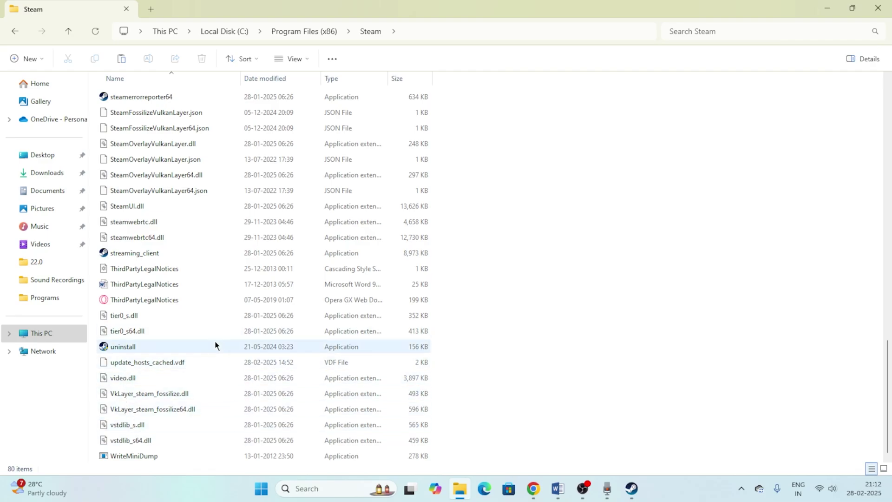
scroll(215, 344, "up", 5)
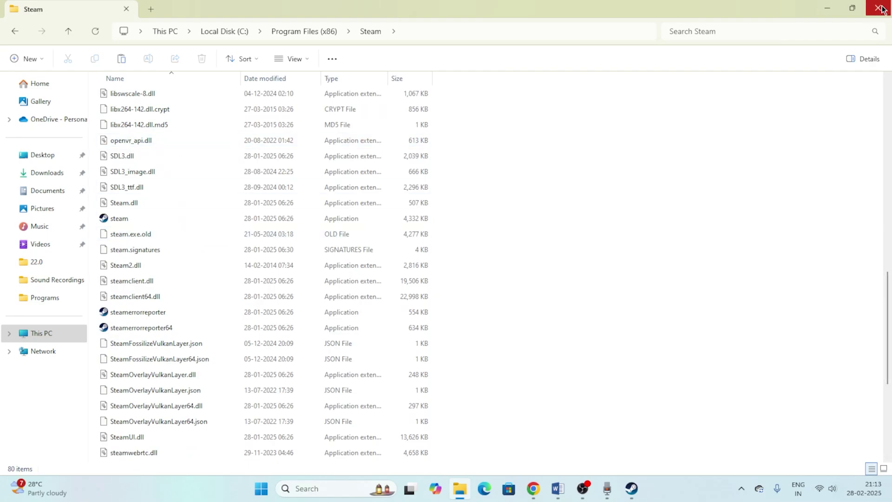
scroll(177, 244, "down", 5)
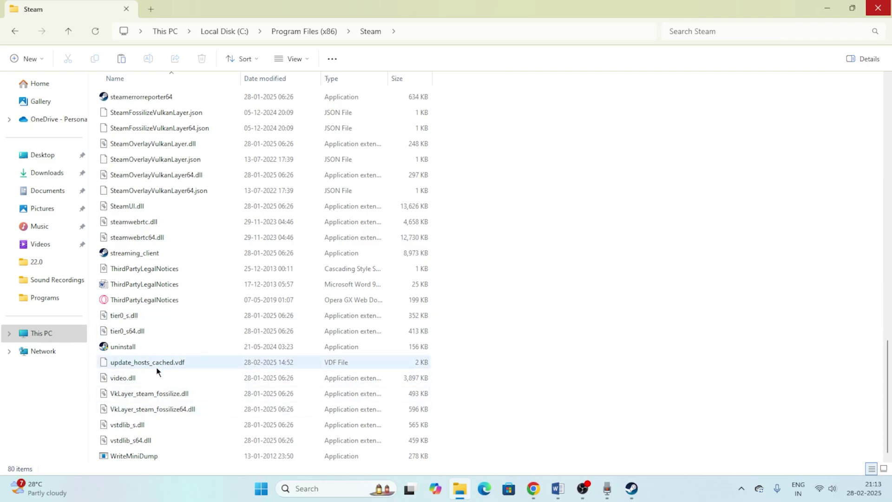
left_click(888, 8)
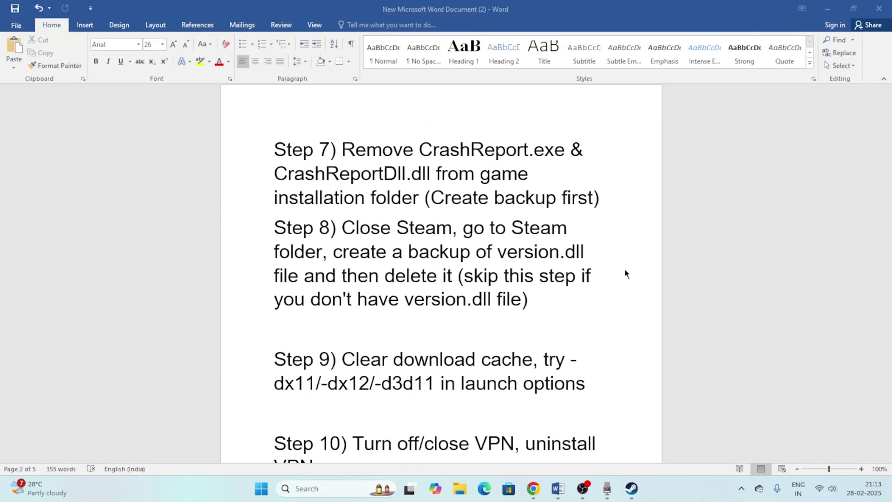
Step: Review Step 9 in the notes, minimize Word, and open the Downloads settings in Steam
scroll(377, 207, "down", 3)
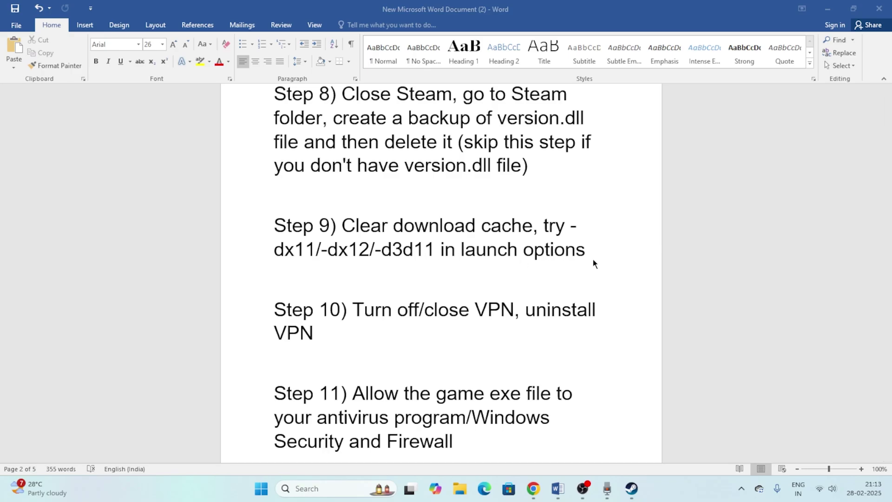
left_click(827, 9)
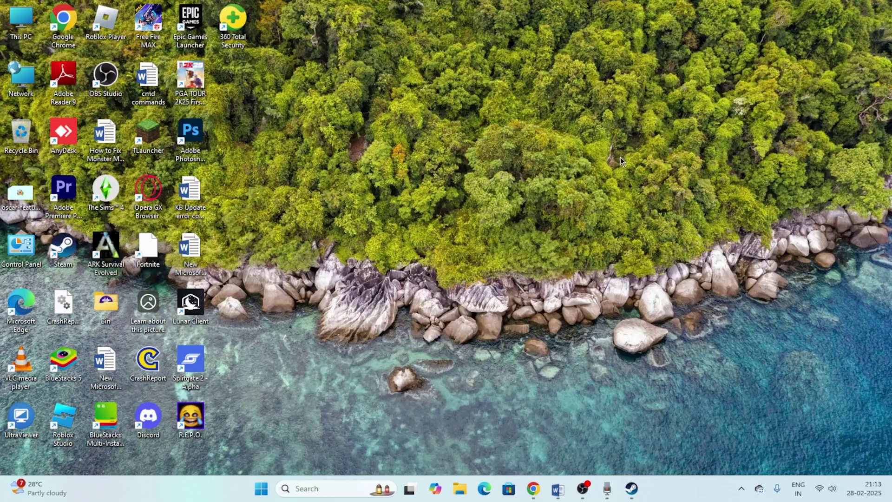
left_click(631, 487)
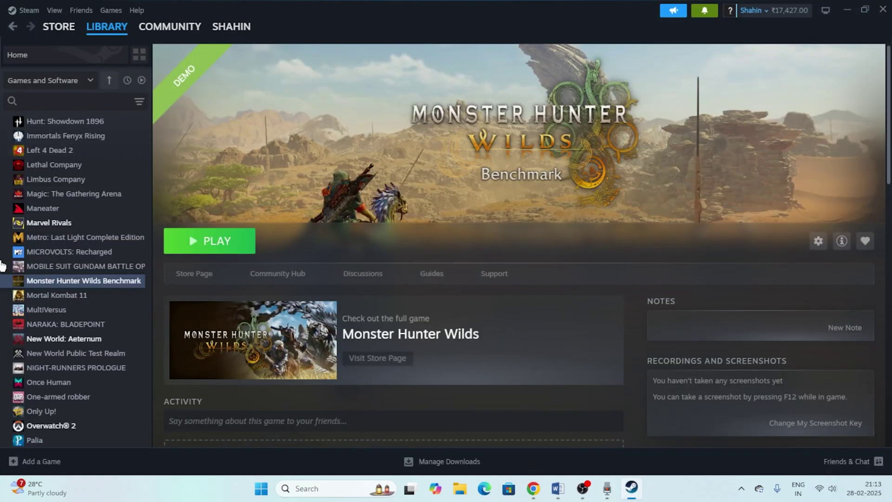
left_click(29, 10)
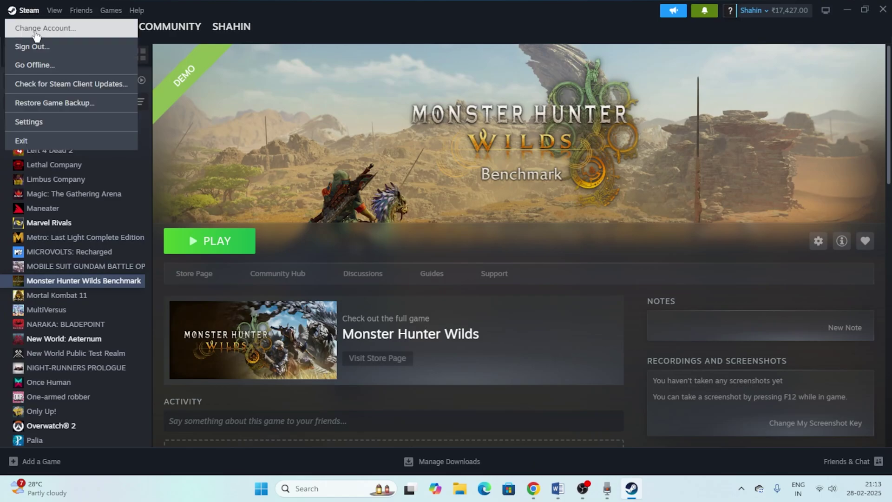
left_click(40, 124)
left_click(277, 260)
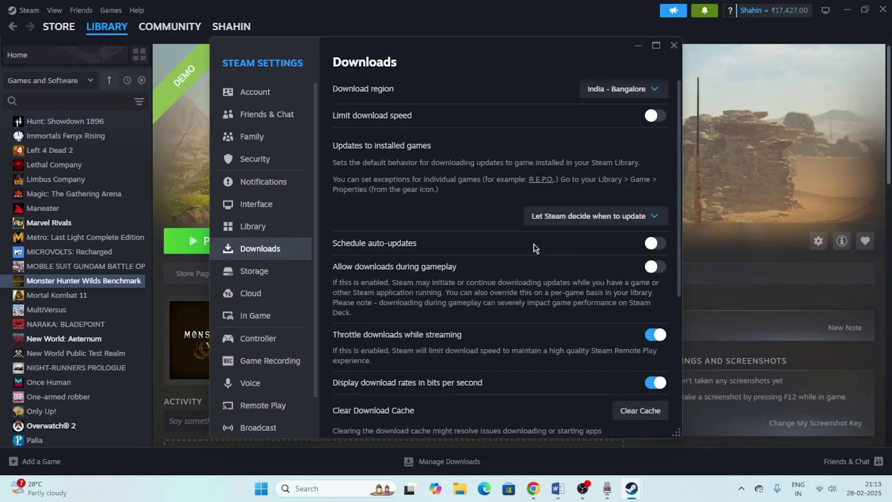
Step: Clear Steam's download cache and confirm the action
scroll(529, 242, "down", 5)
scroll(427, 253, "up", 1)
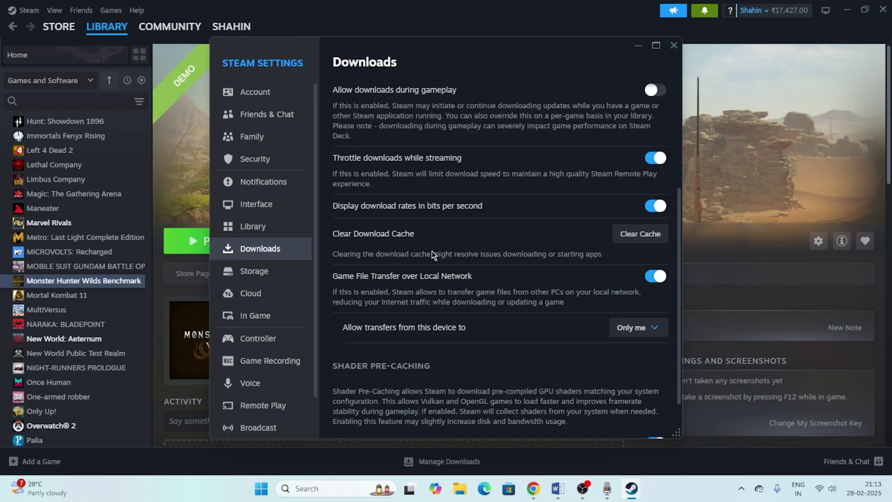
left_click(632, 239)
left_click(537, 272)
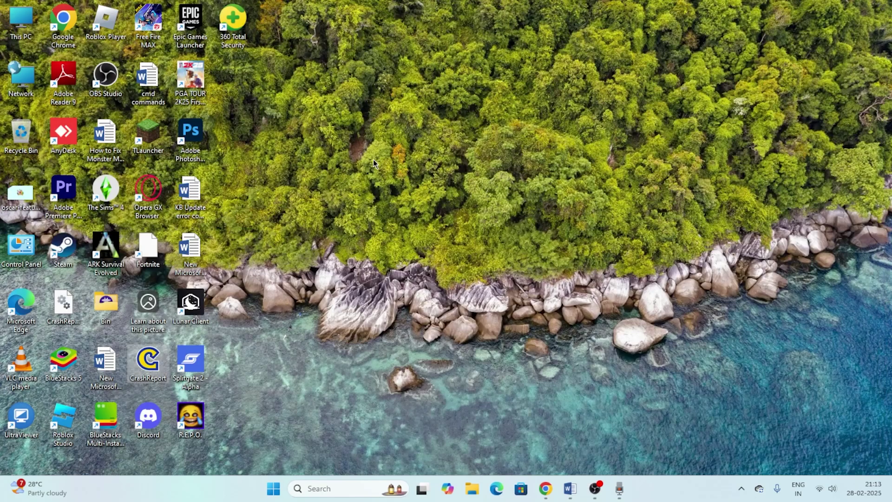
left_click(372, 160)
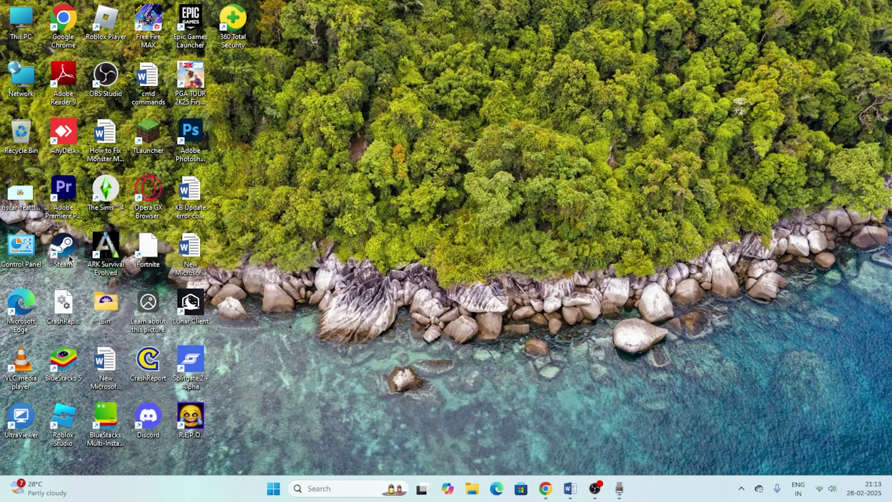
Step: Sign in to Steam with the saved account and minimize the Word notes
left_click(570, 488)
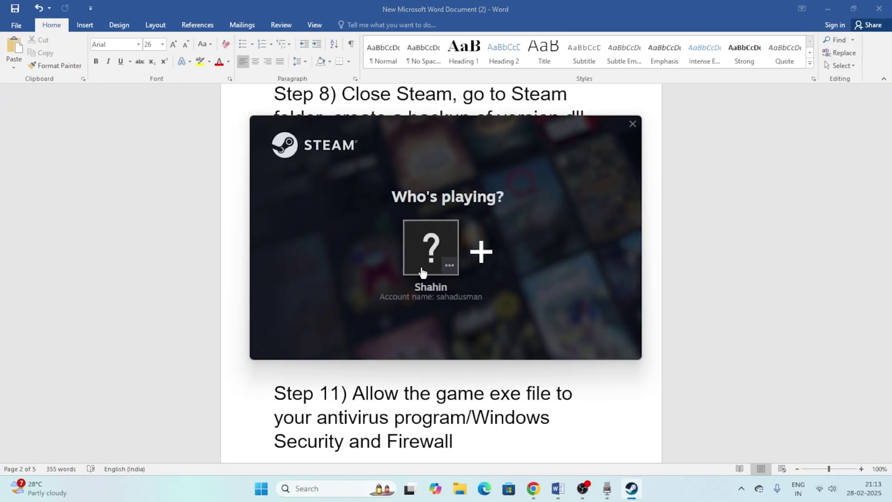
left_click(422, 270)
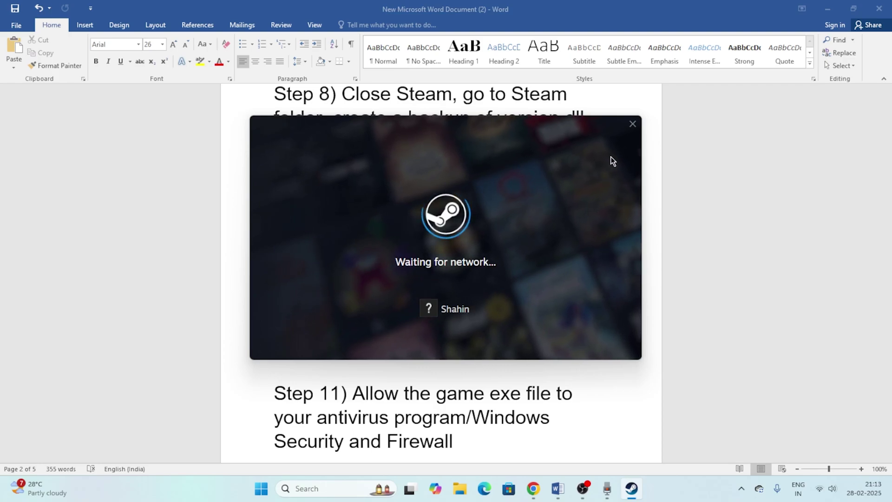
left_click(831, 9)
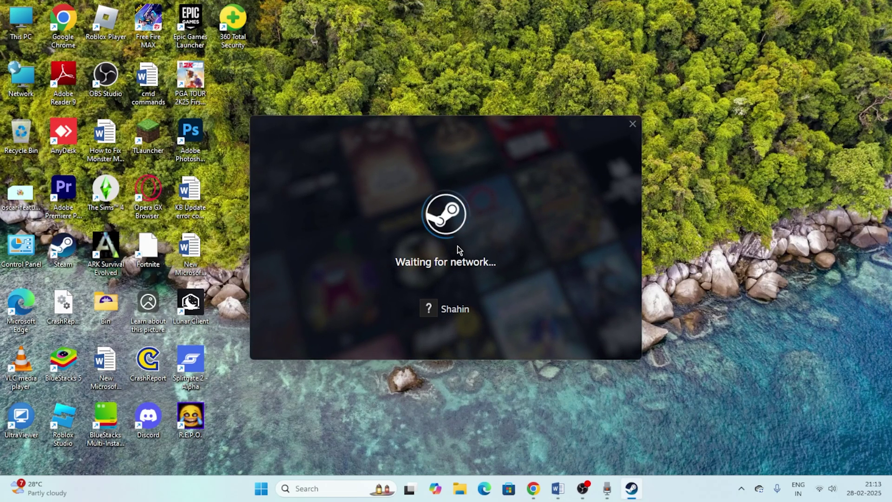
Step: Review the launch options -dx11, -dx12 and -d3d11 under Step 9 in the Word notes, and minimize the Steam and Word windows
left_click(561, 491)
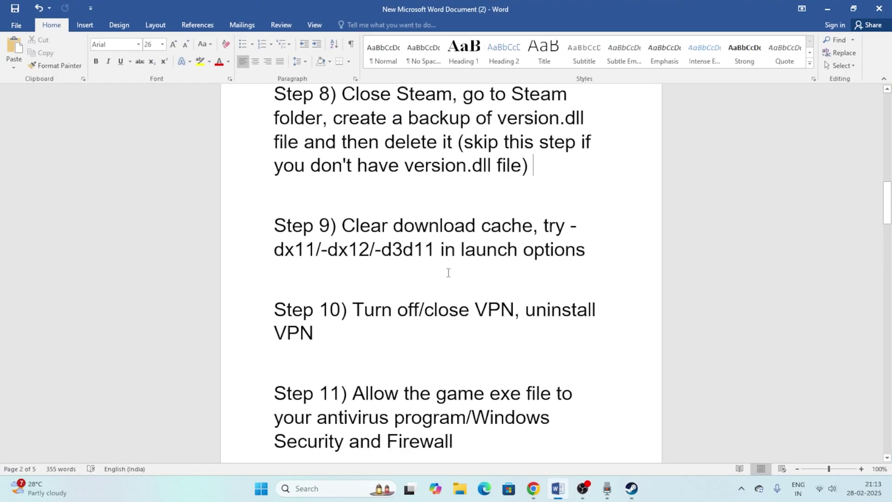
left_click_drag(343, 222, 534, 227)
key("End")
left_click_drag(545, 226, 309, 250)
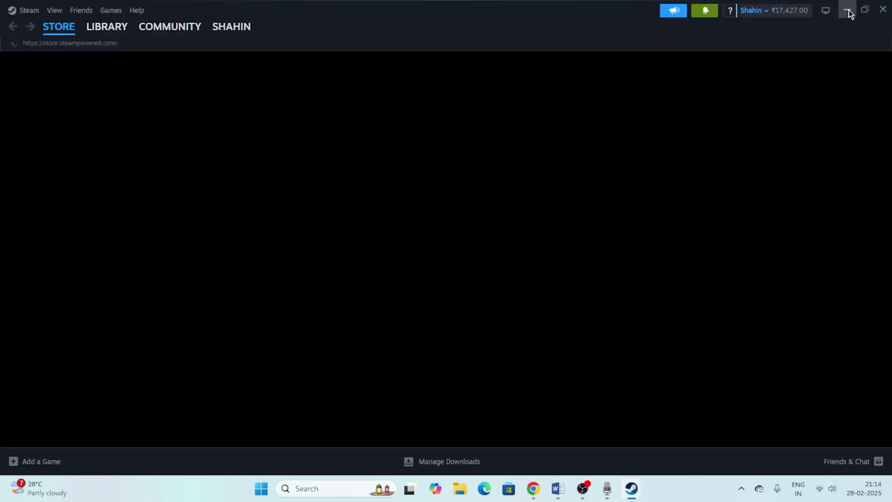
left_click(847, 10)
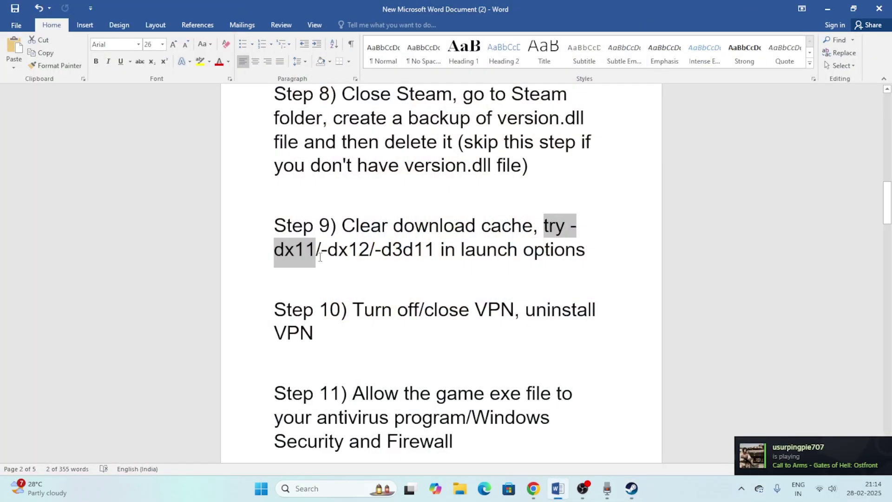
left_click(302, 256)
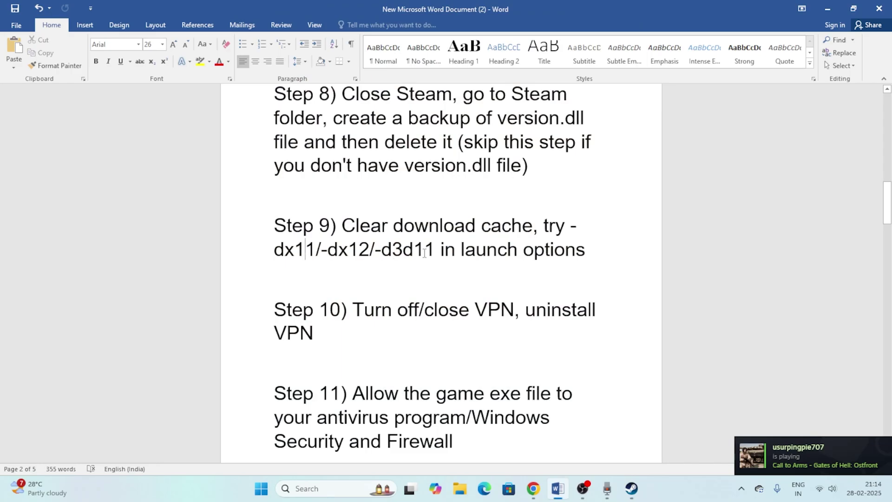
left_click(828, 9)
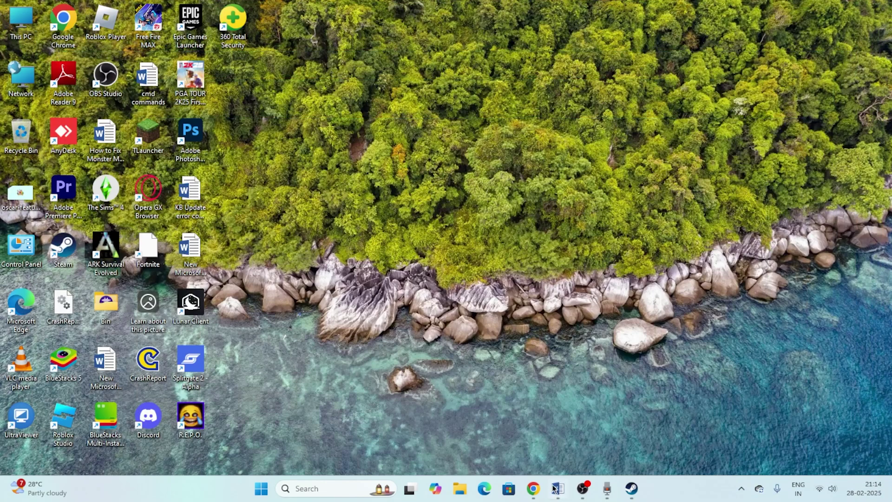
Step: Switch to Steam and open the properties of Monster Hunter Wilds Benchmark from the library
left_click(632, 488)
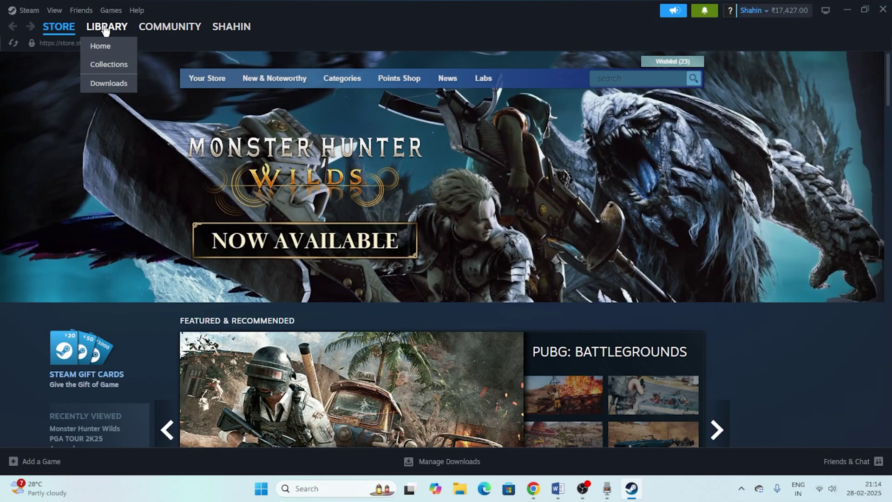
left_click(107, 27)
scroll(107, 193, "down", 3)
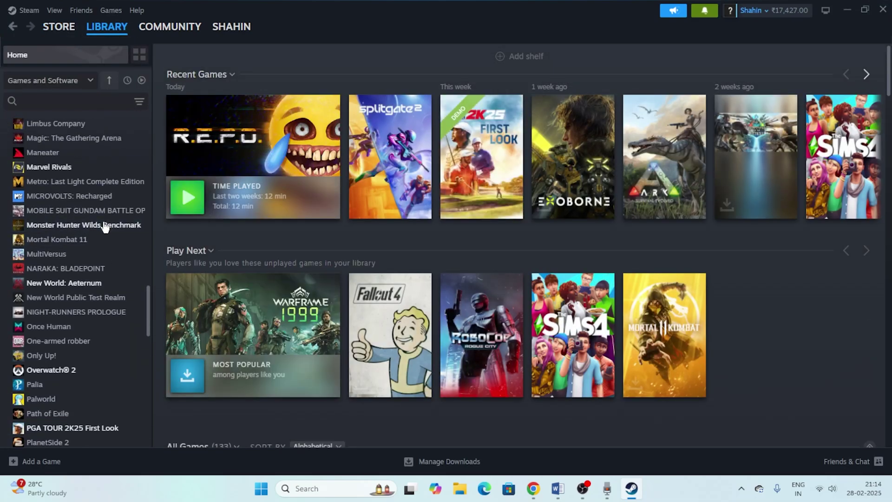
left_click(105, 226)
right_click(105, 225)
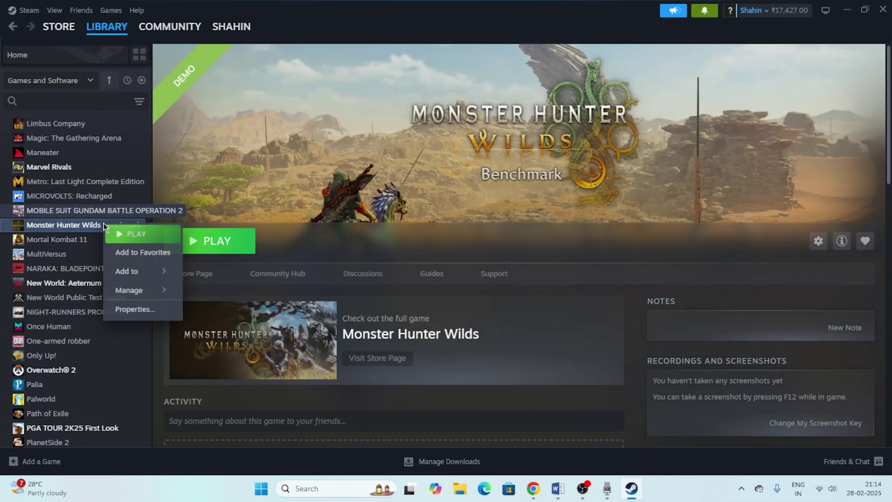
left_click(134, 310)
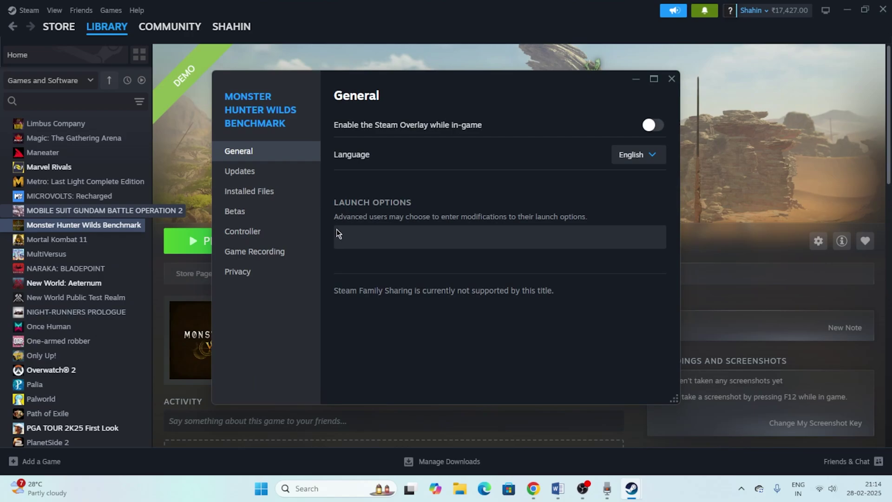
Step: Set the game's launch options to -d3d11 and close its properties
left_click(375, 247)
left_click(375, 242)
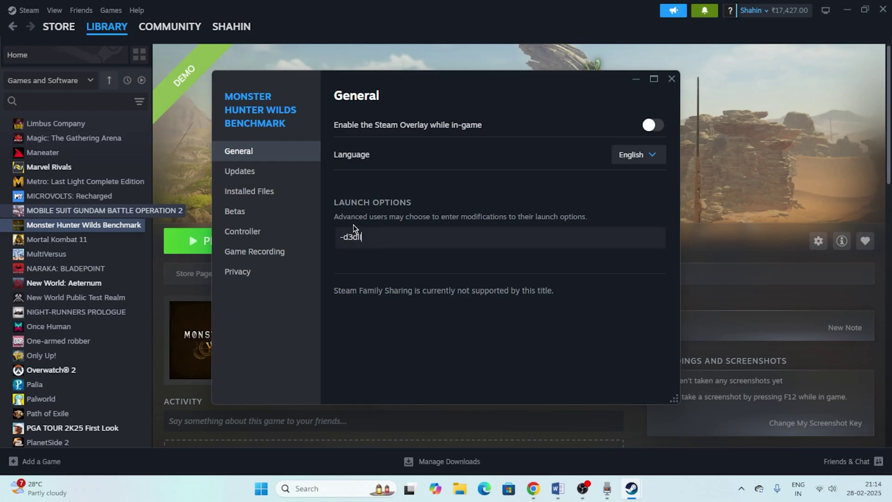
left_click(672, 79)
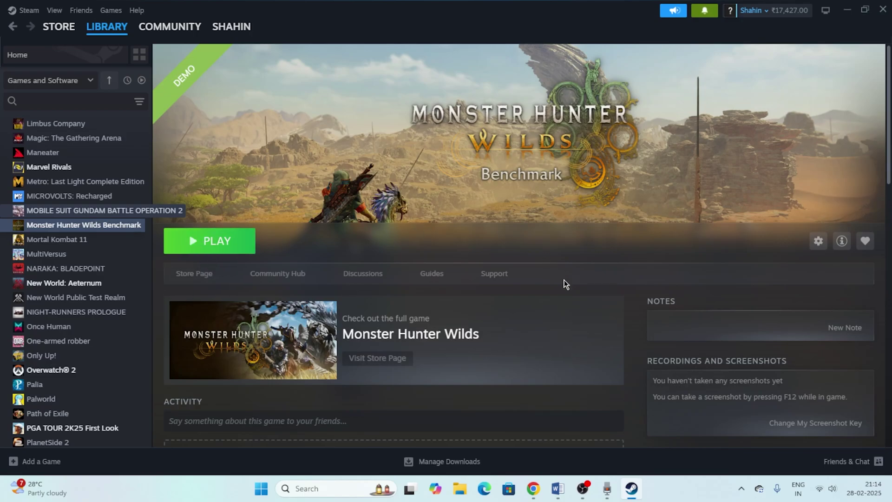
Step: Review Step 10 about turning off or uninstalling the VPN in the Word notes, and minimize Word
left_click(558, 488)
scroll(367, 250, "down", 1)
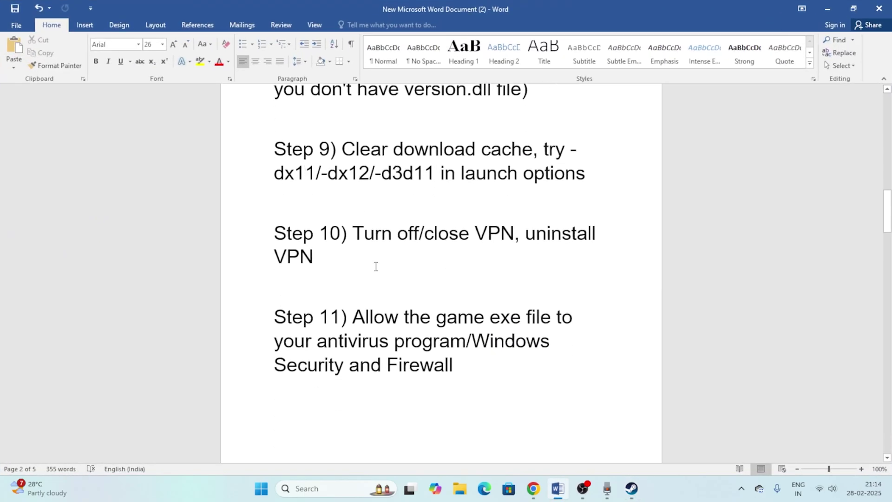
left_click_drag(387, 230, 502, 237)
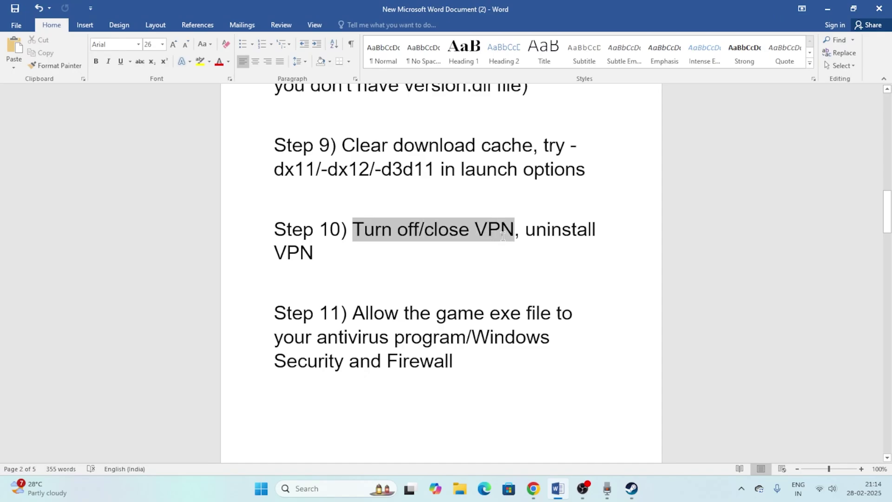
left_click(589, 260)
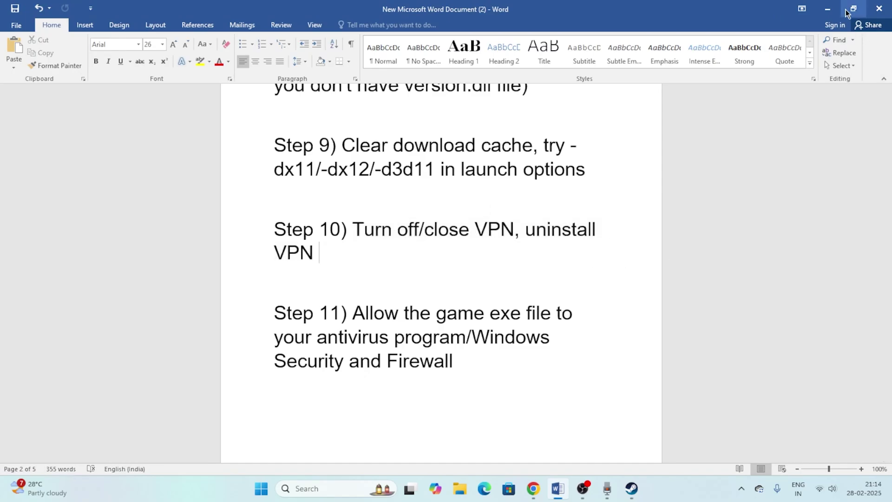
left_click(830, 7)
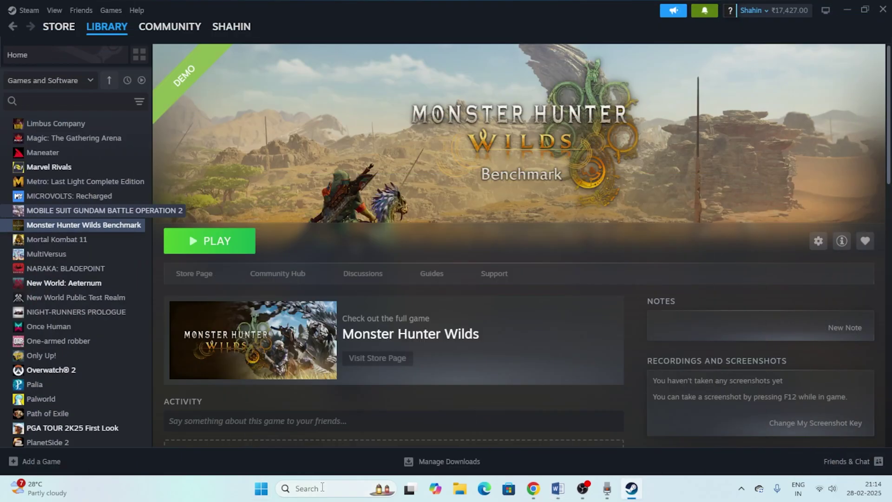
Step: Search Windows for vpn and dismiss the search
left_click(323, 489)
type("vpn")
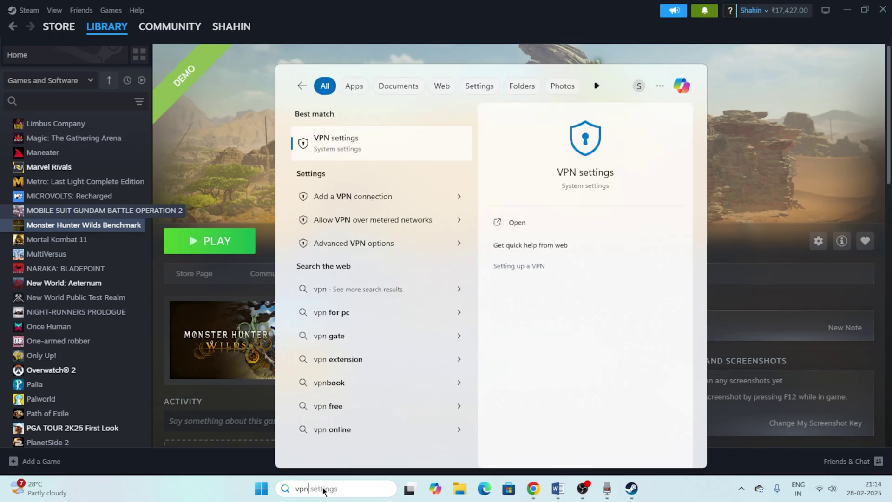
left_click(829, 141)
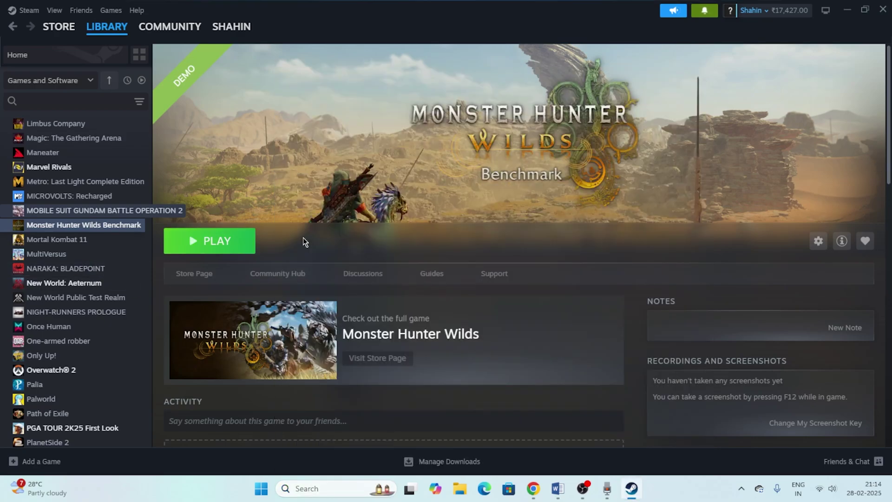
Step: Review Step 11 about allowing the game exe through antivirus and Firewall in the Word notes, and minimize Word
left_click(557, 488)
scroll(355, 230, "down", 3)
left_click_drag(355, 231, 572, 258)
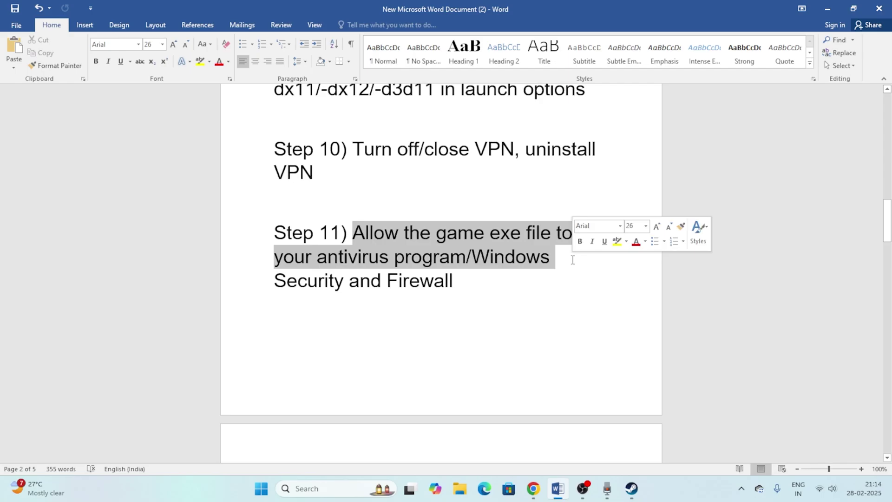
left_click(531, 301)
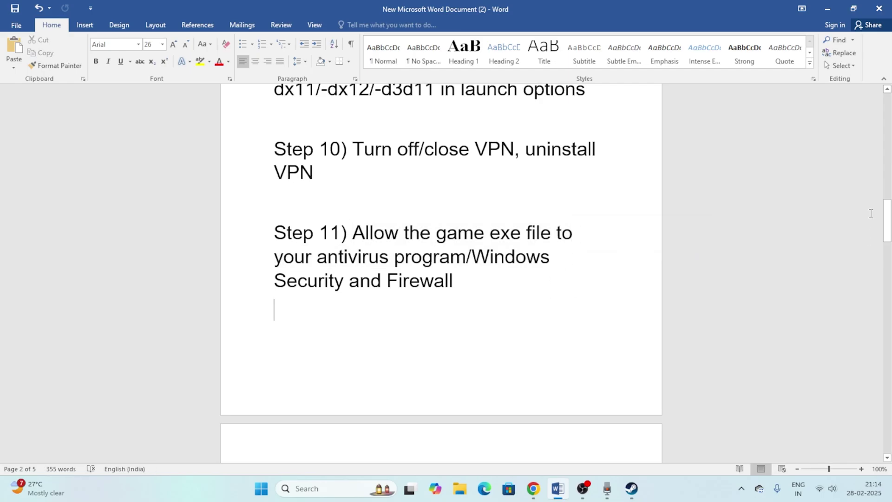
left_click(827, 9)
Step: Find Control Panel through Windows search and open the list of apps allowed through Windows Defender Firewall
left_click(289, 496)
type("control")
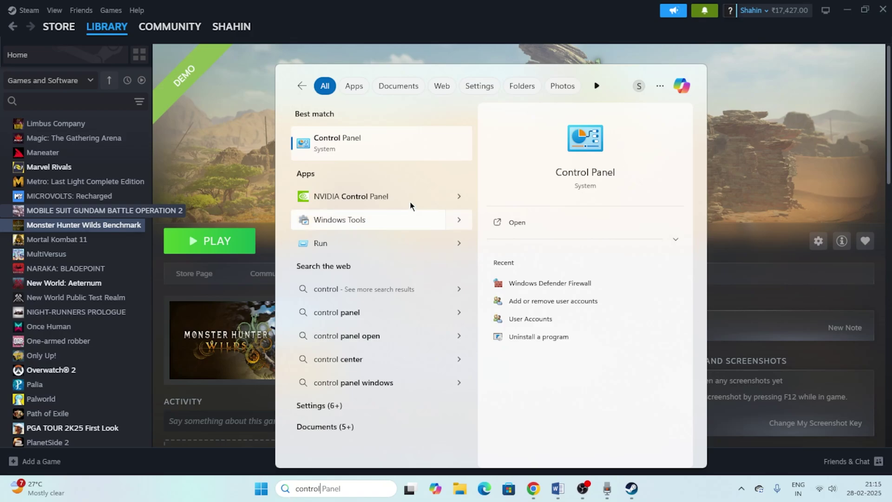
left_click(390, 151)
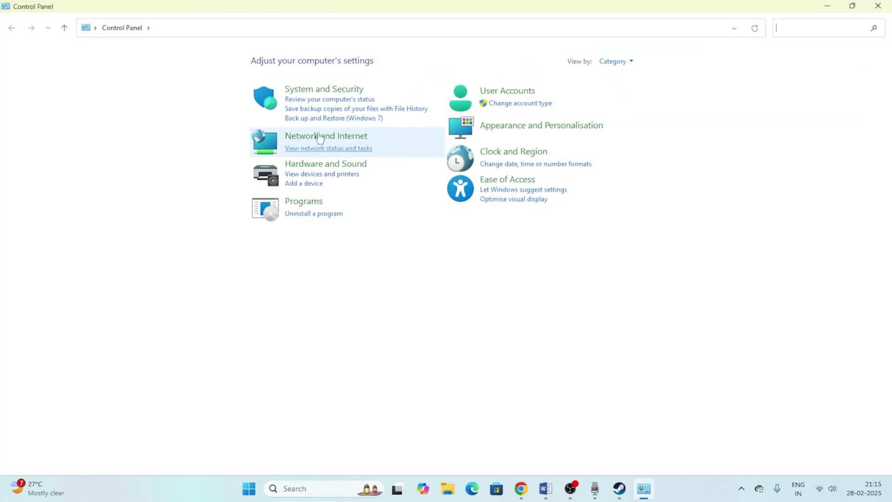
left_click(315, 91)
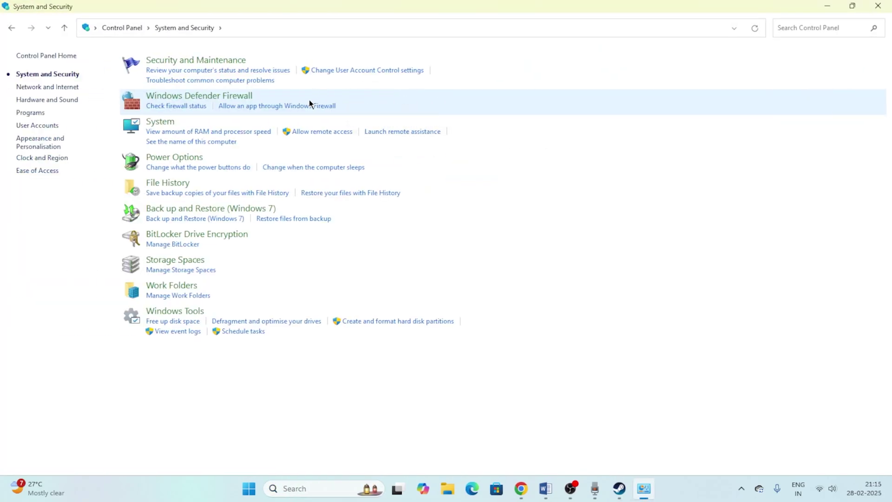
left_click(236, 97)
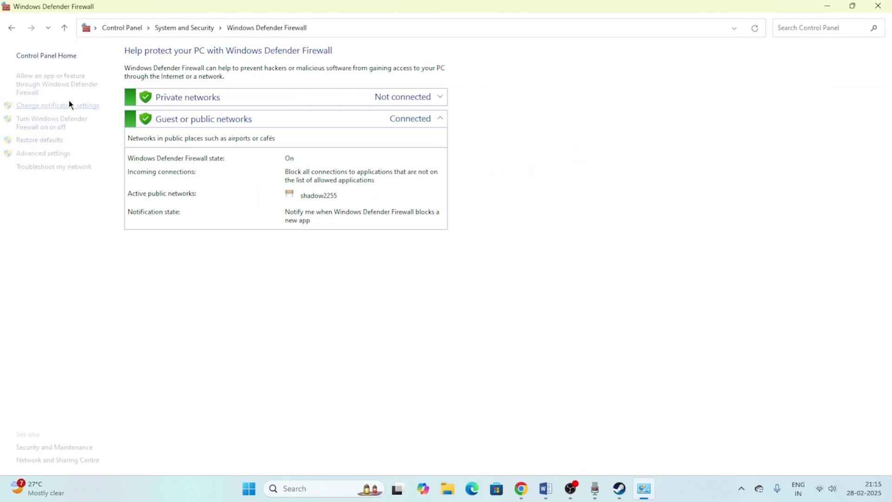
left_click(37, 88)
Step: Find Monster Hunter Wilds Benchmark among the allowed apps, check its private network access and app entry, and close Control Panel without changes
scroll(372, 195, "down", 5)
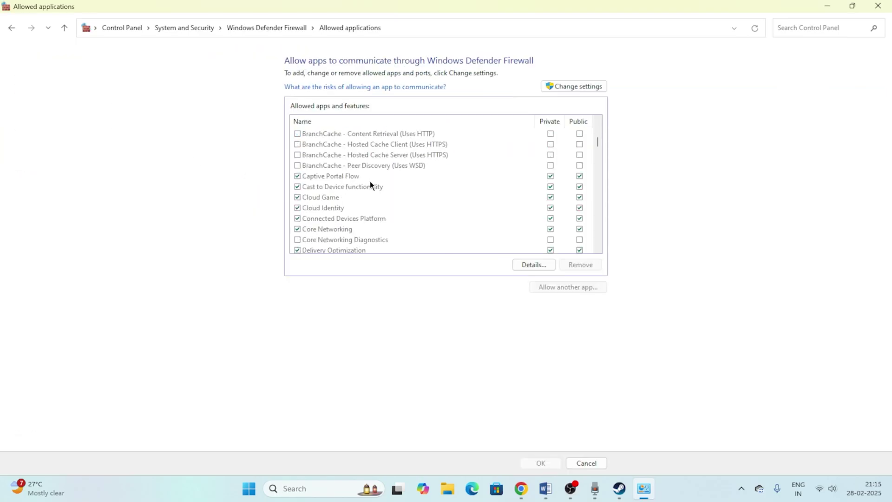
scroll(370, 182, "down", 15)
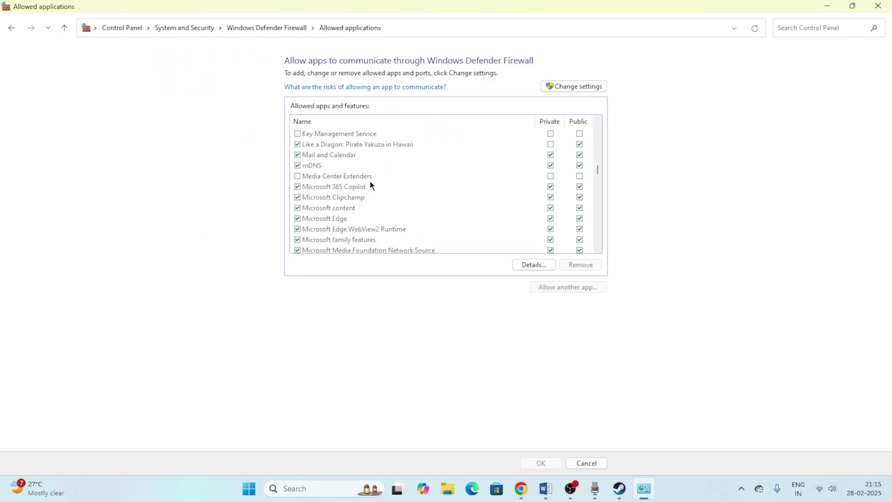
scroll(370, 184, "down", 7)
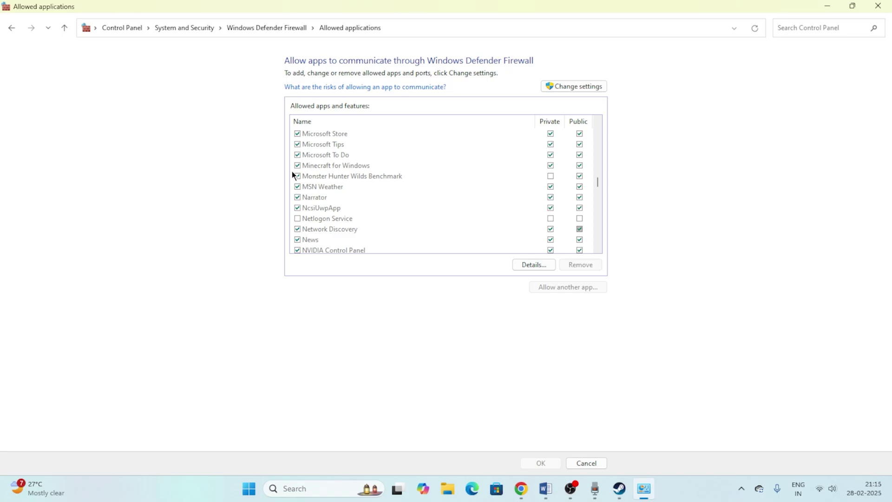
left_click(551, 176)
left_click(511, 197)
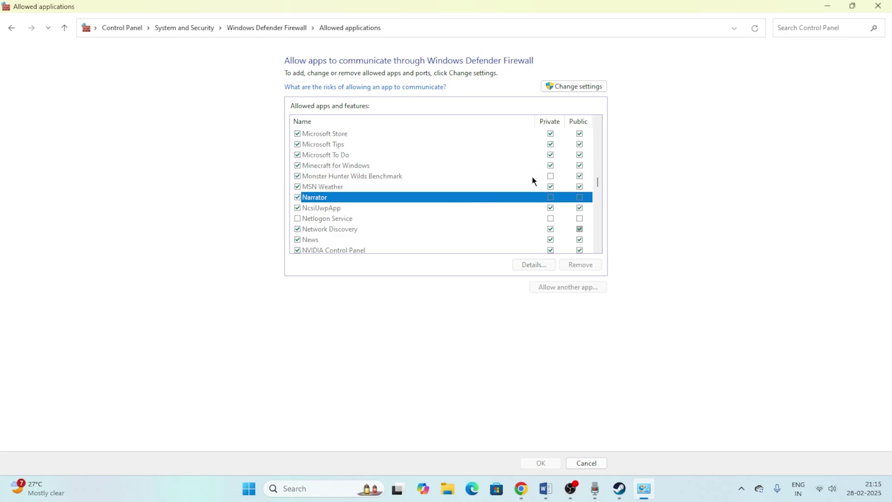
double_click(552, 177)
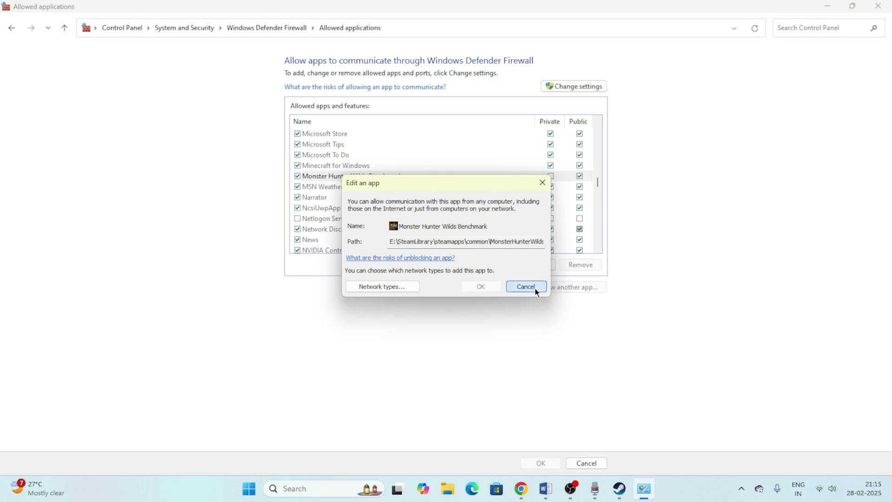
left_click(527, 287)
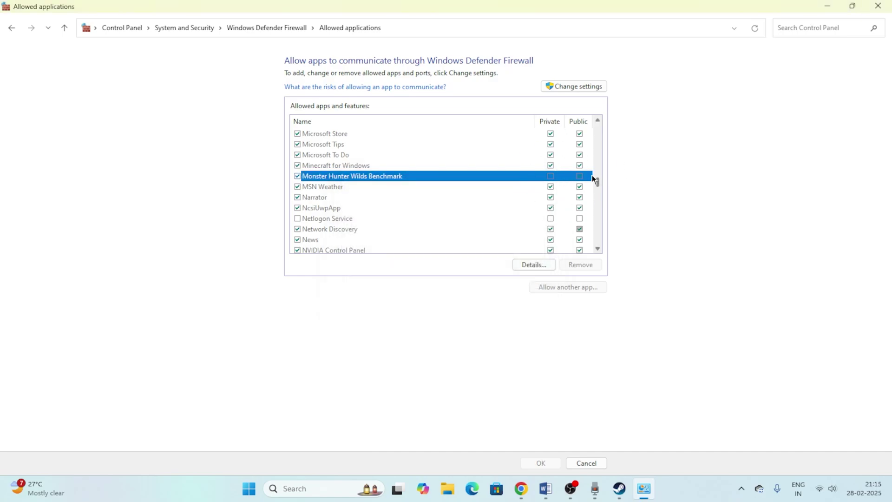
left_click(877, 5)
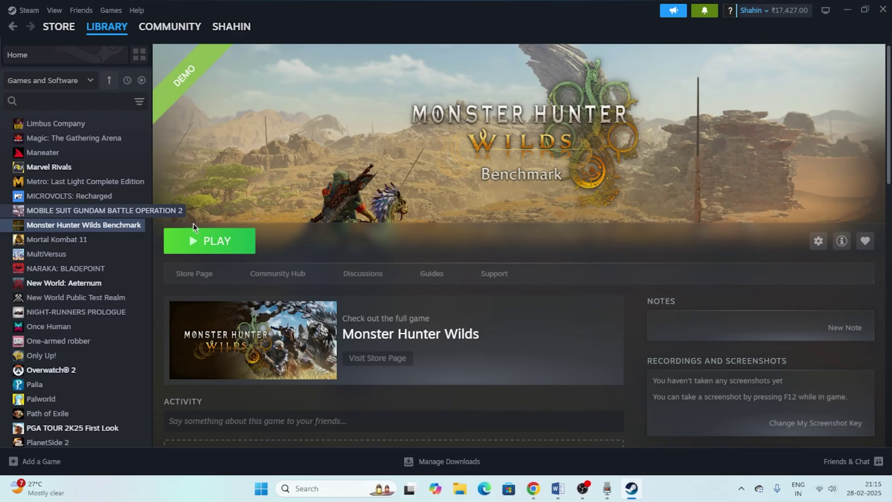
Step: Review Step 12 about a clean graphics driver installation in the Word notes, and minimize Word
left_click(564, 497)
scroll(440, 279, "down", 6)
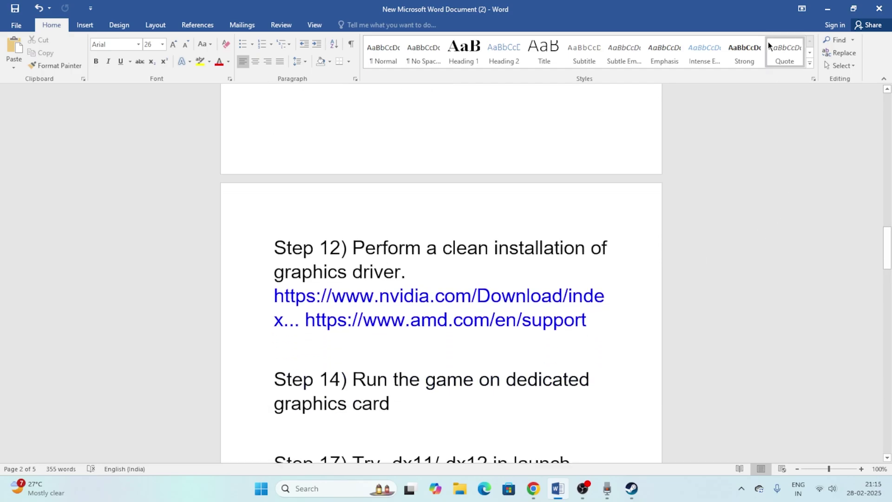
left_click(827, 8)
Step: Switch to the Chrome window with the driver pages, show the NVIDIA drivers page, and accept all its cookies
mouse_move(533, 487)
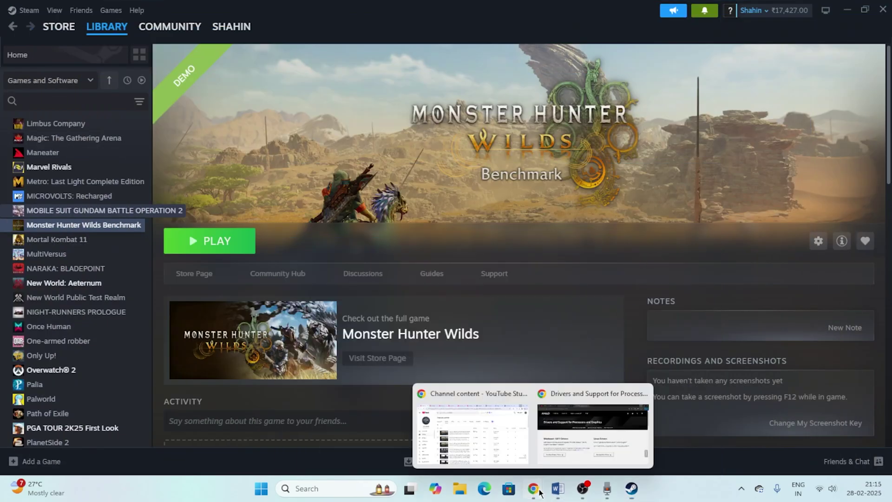
left_click(580, 421)
left_click(167, 6)
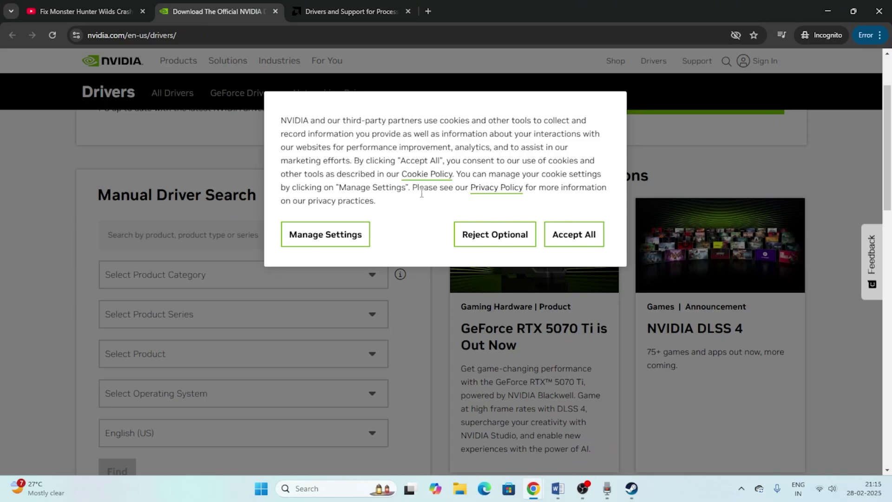
left_click(572, 233)
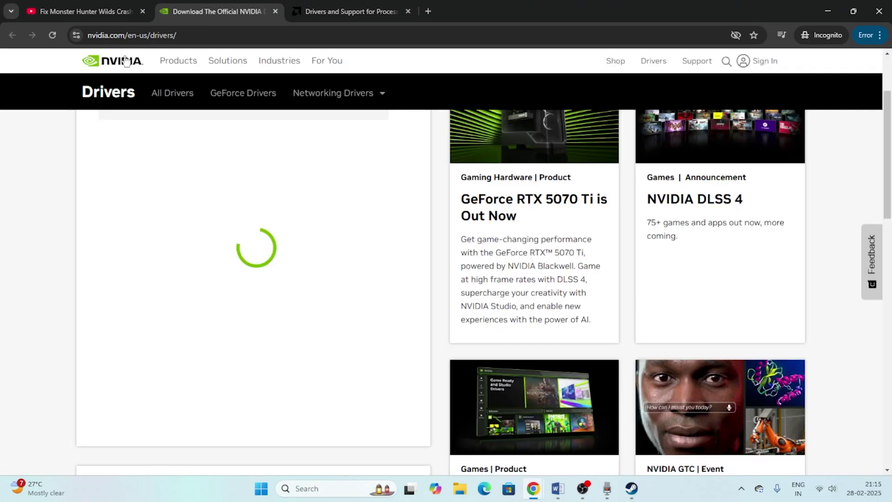
Step: Examine NVIDIA's Manual Driver Search form, including the available product categories, without choosing any
mouse_move(316, 99)
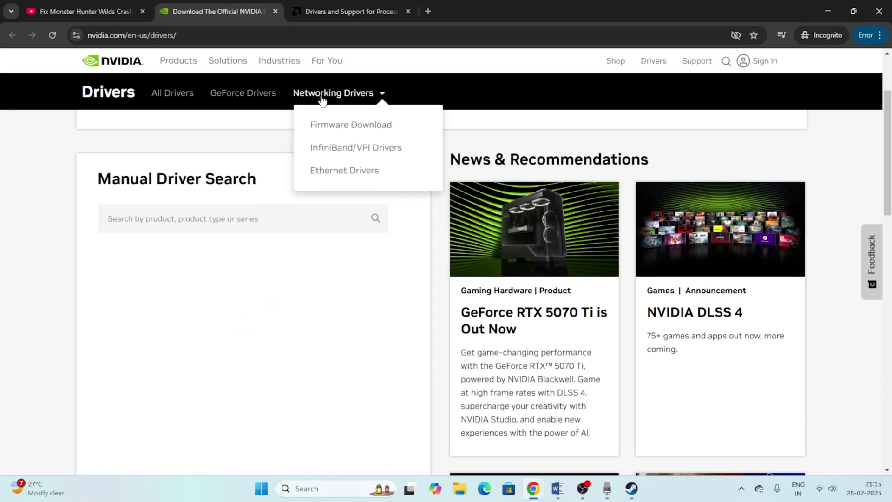
left_click(364, 8)
left_click(251, 7)
scroll(260, 196, "down", 4)
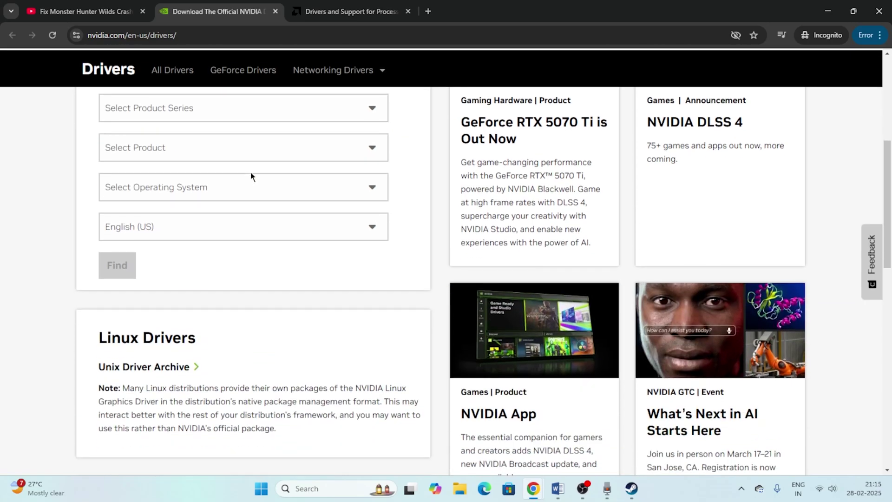
scroll(248, 175, "up", 3)
left_click(156, 147)
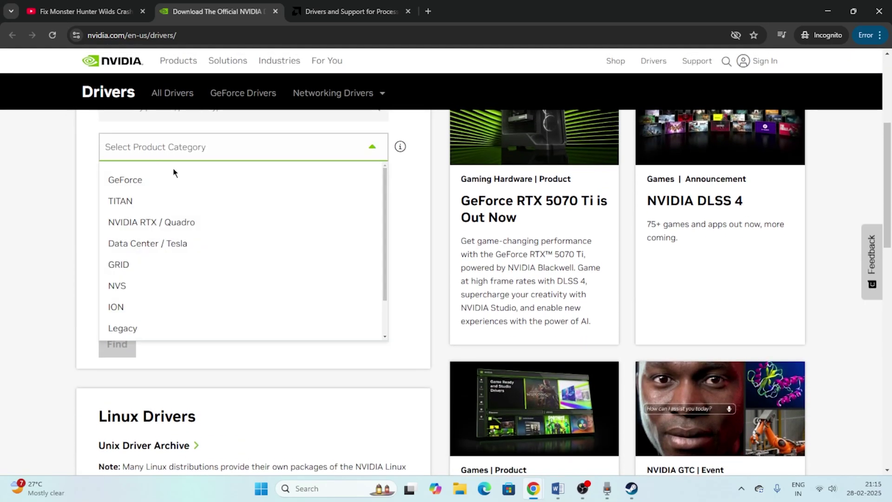
left_click(149, 149)
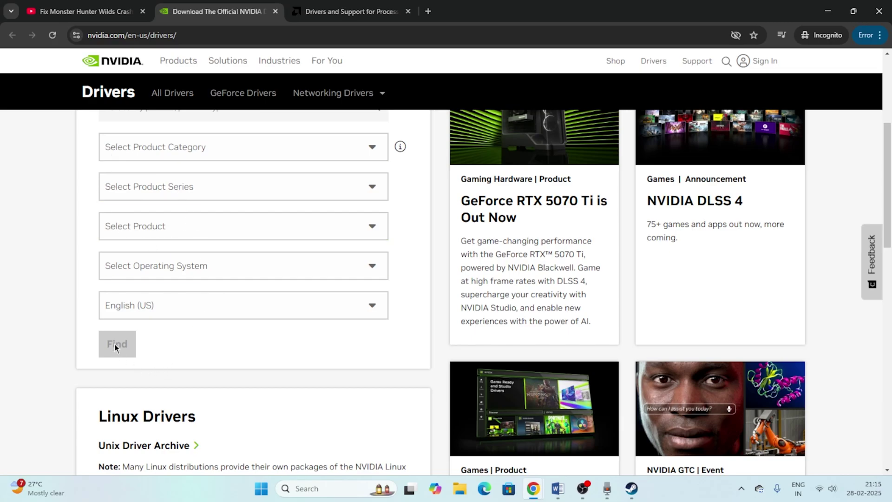
Step: Open the AMD driver page for Graphics, Radeon RX, Radeon RX 5000 Series, AMD Radeon RX 5700 by browsing the products
left_click(342, 6)
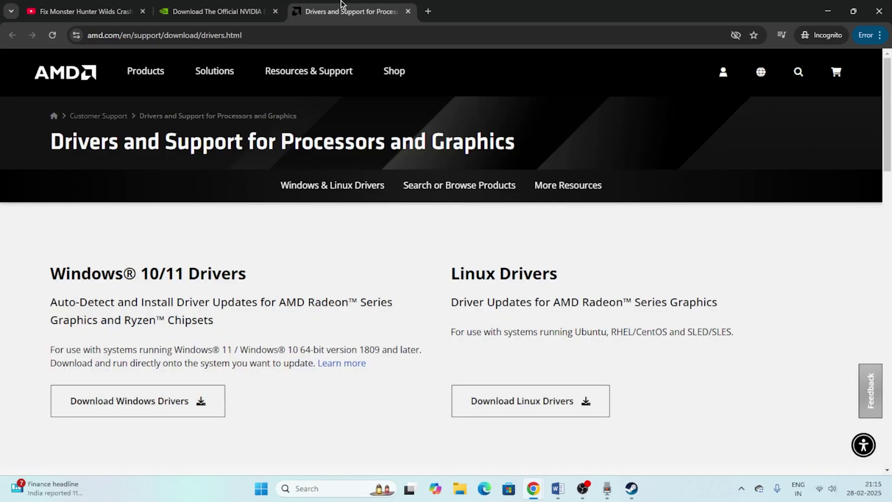
scroll(227, 215, "down", 8)
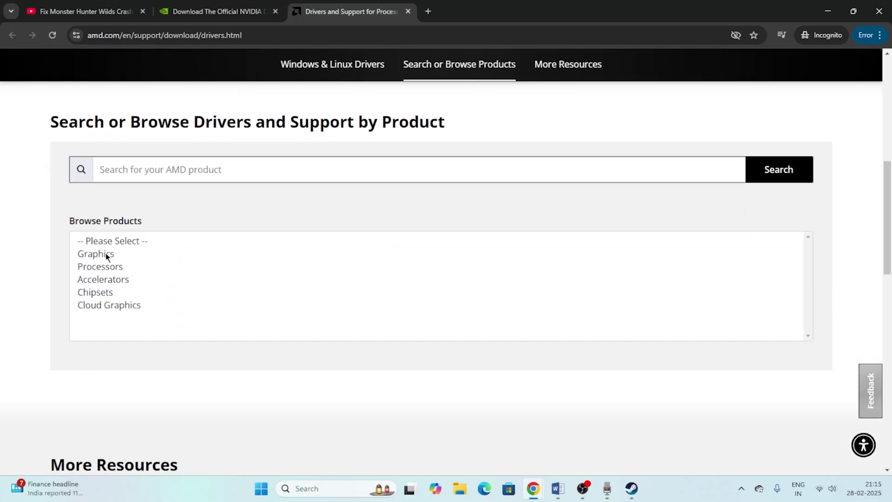
left_click(106, 256)
scroll(171, 193, "down", 3)
left_click(121, 141)
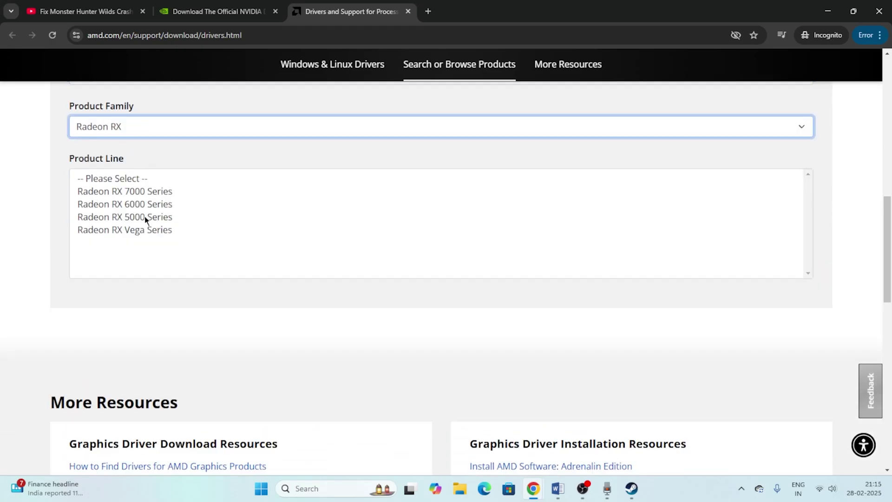
left_click(144, 216)
scroll(154, 232, "down", 2)
scroll(160, 261, "up", 2)
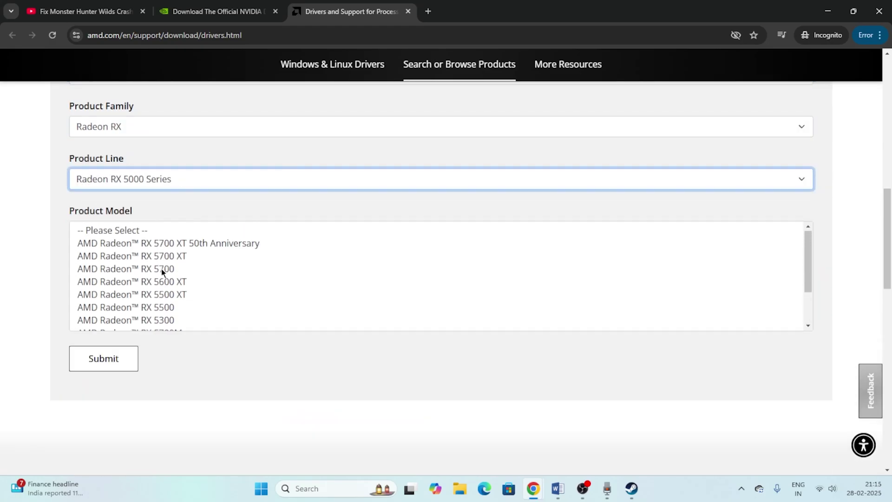
left_click(161, 269)
left_click(104, 271)
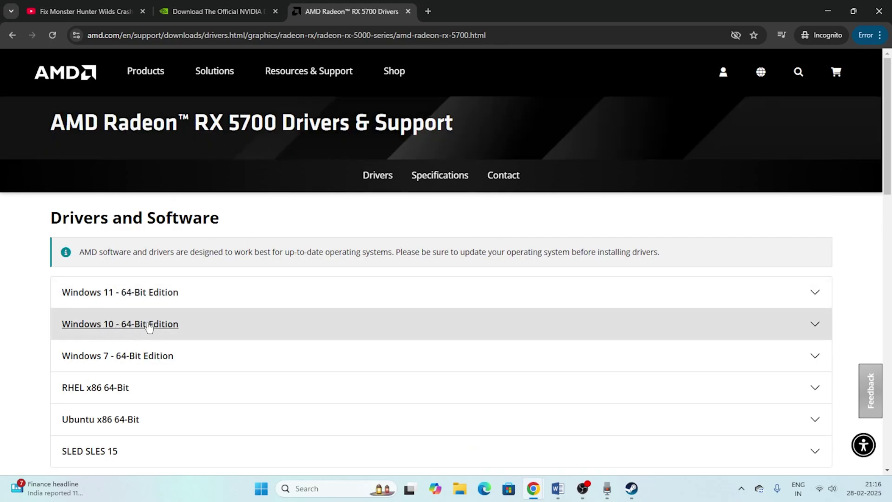
Step: Review Step 14 about running the game on the dedicated graphics card in the Word notes, and minimize Word and Chrome
left_click(557, 488)
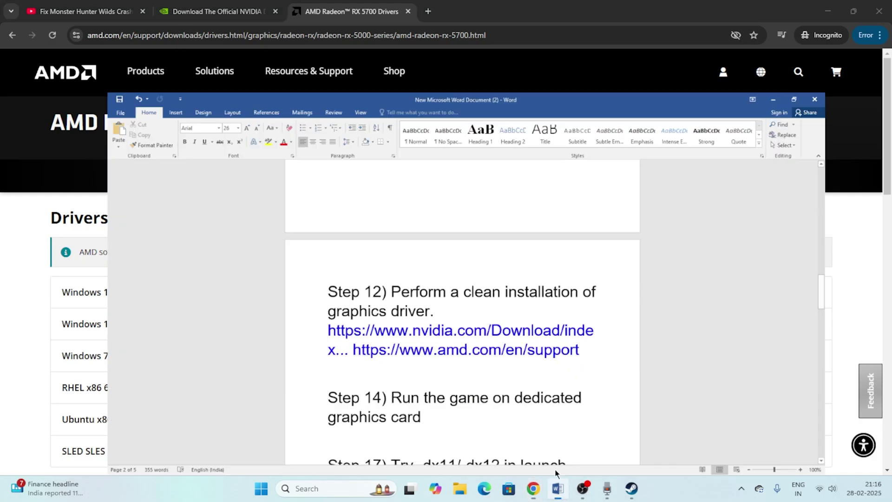
scroll(454, 313, "down", 2)
scroll(454, 313, "down", 3)
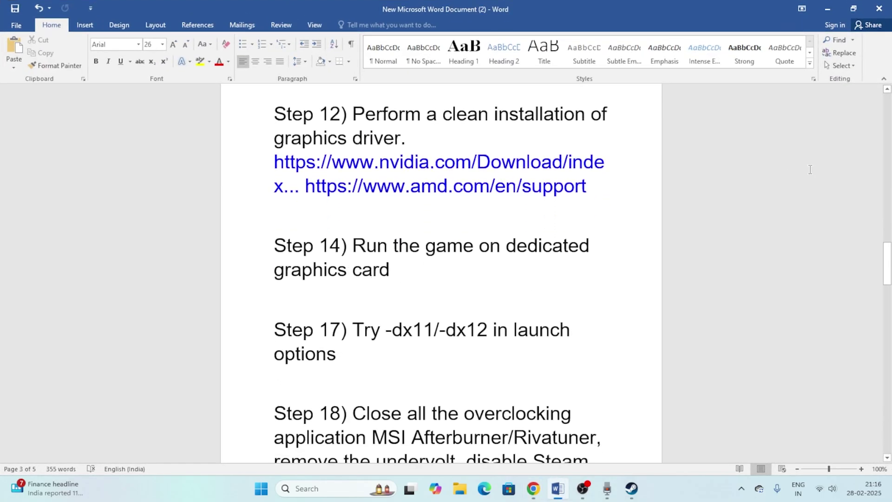
left_click(827, 9)
left_click(826, 7)
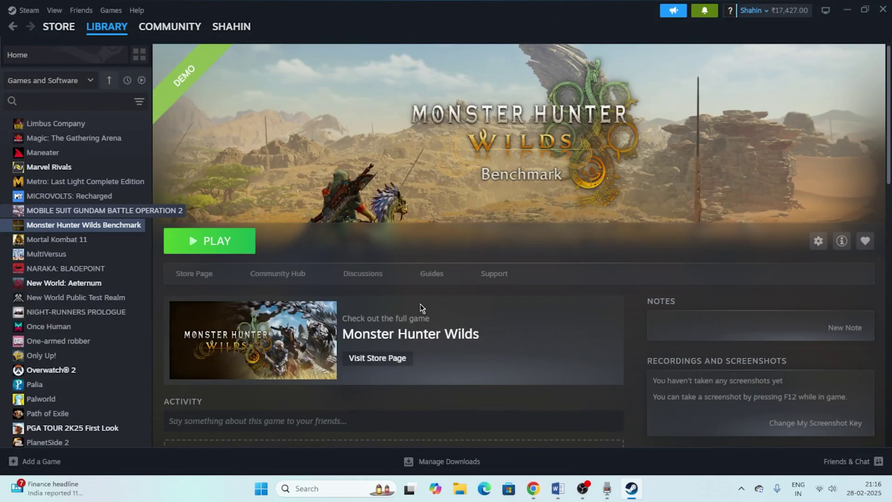
Step: Find Graphics settings through Windows search and open the custom graphics options for apps
left_click(315, 484)
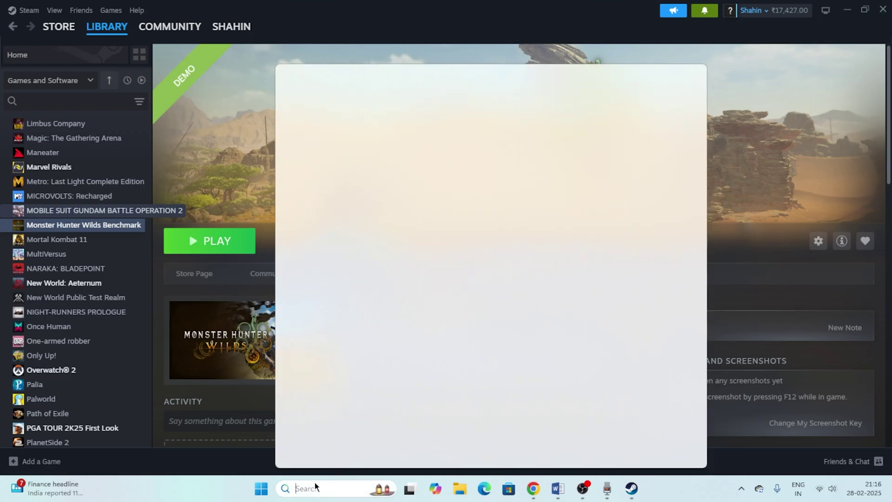
type("gra")
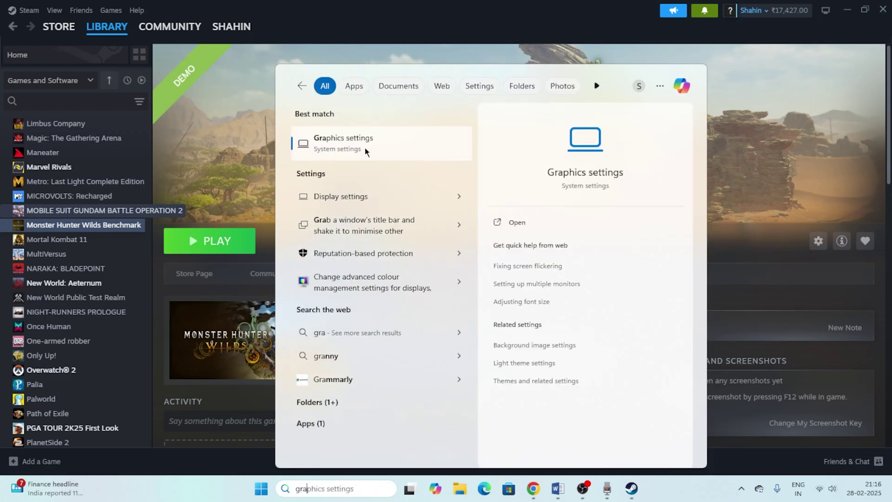
left_click(364, 147)
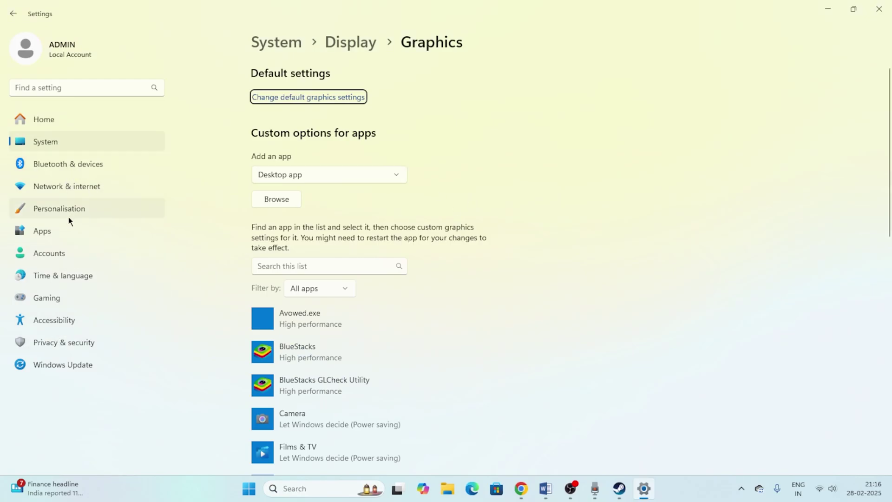
scroll(562, 187, "down", 2)
scroll(448, 196, "up", 2)
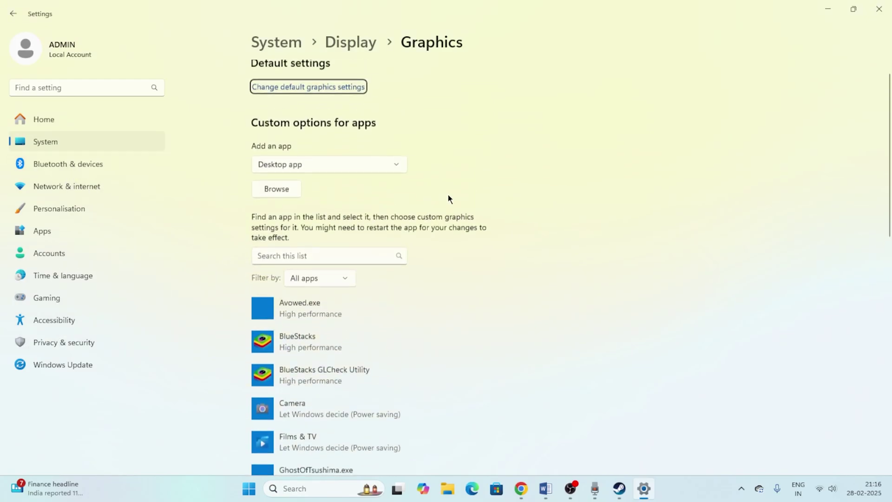
Step: Try to add the MonsterHunterWilds application from SteamLibrary\steamapps\common\MonsterHunterWildsBenchmark on drive E as a desktop app with custom graphics options
left_click(267, 198)
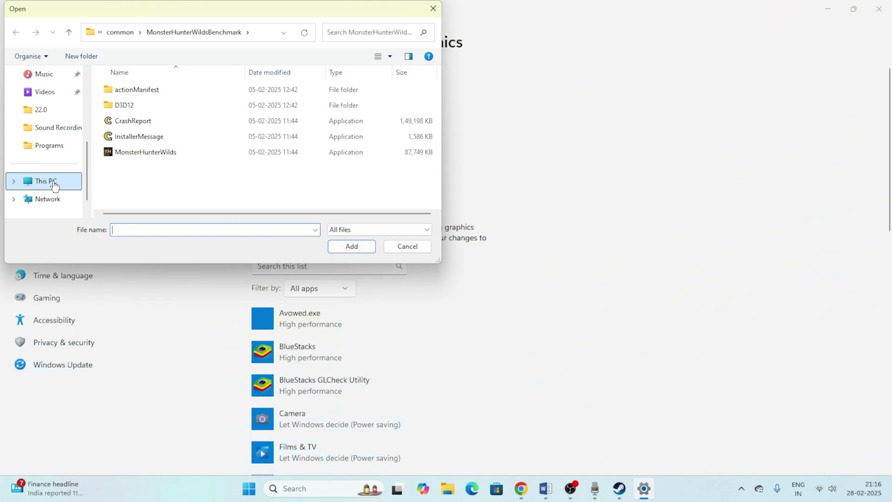
left_click(54, 185)
double_click(186, 133)
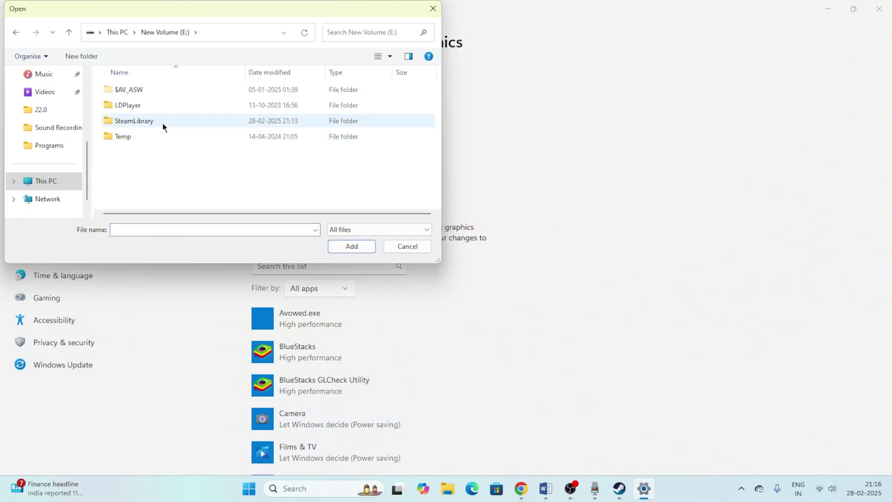
double_click(163, 125)
double_click(156, 95)
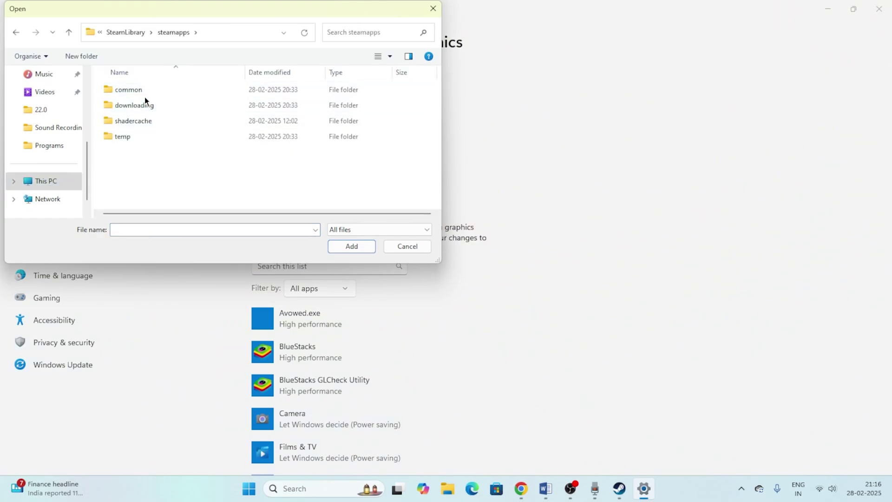
double_click(144, 90)
scroll(134, 152, "down", 2)
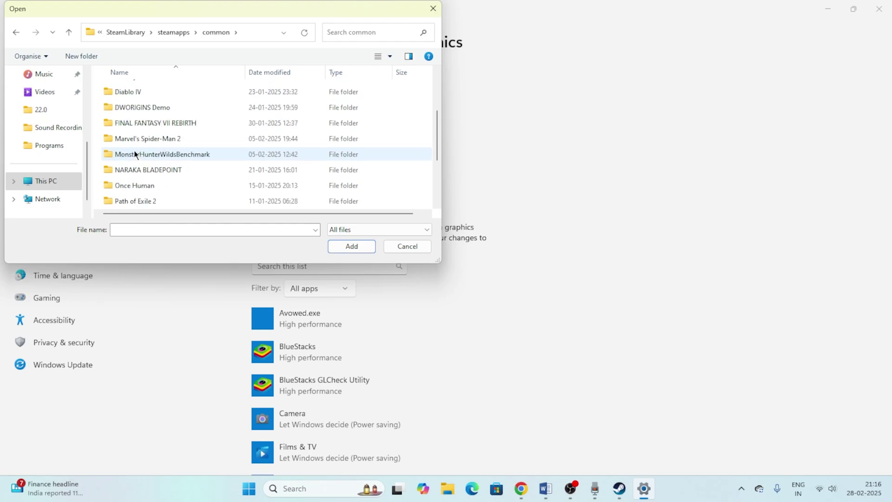
double_click(181, 154)
left_click(158, 153)
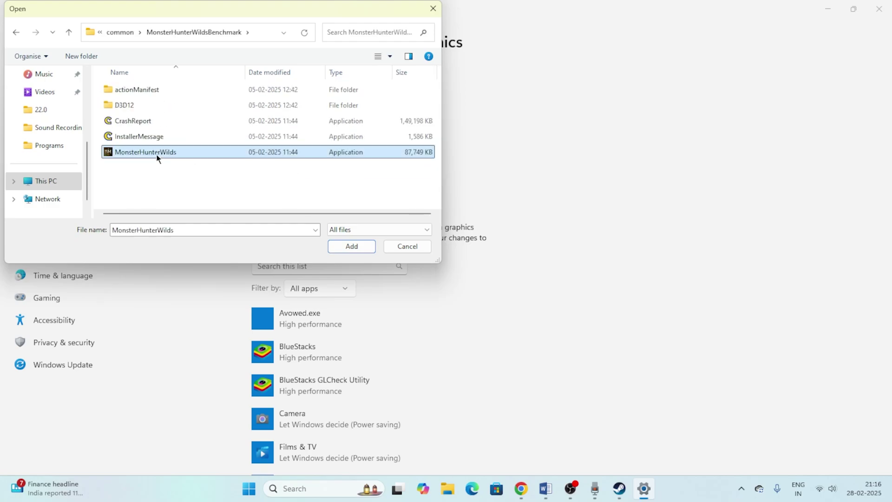
left_click(336, 246)
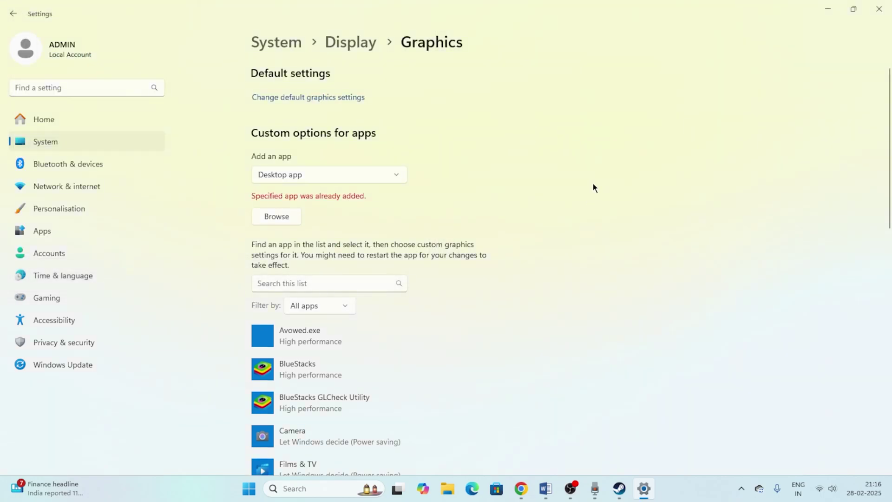
Step: Save High performance as the graphics preference for Monster Hunter Wilds Benchmark, and close Settings
scroll(592, 183, "down", 8)
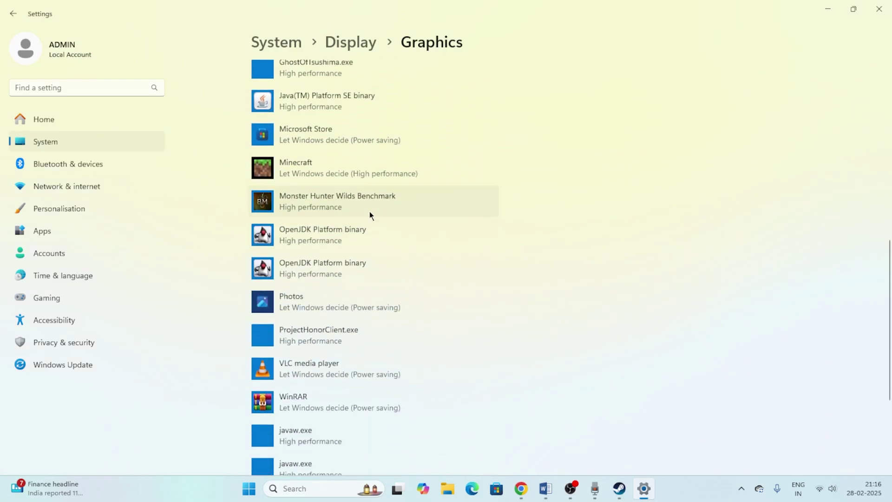
left_click(364, 204)
left_click(412, 260)
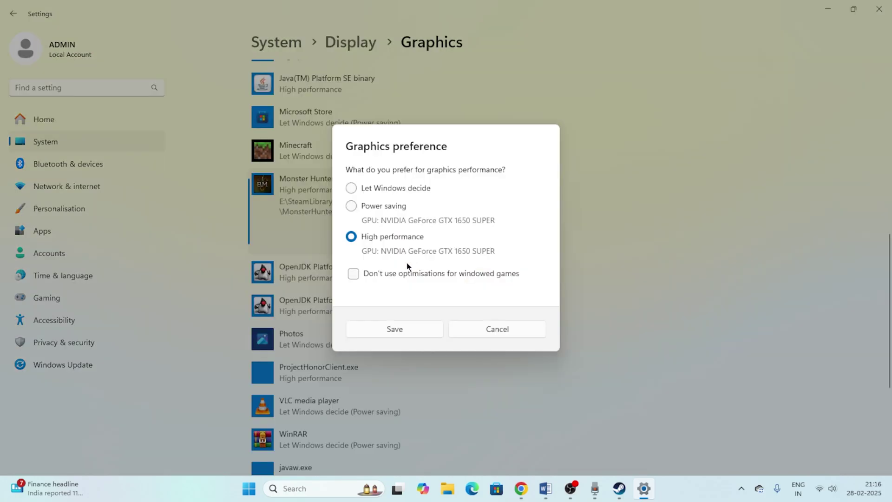
left_click(352, 187)
left_click(351, 237)
left_click(393, 329)
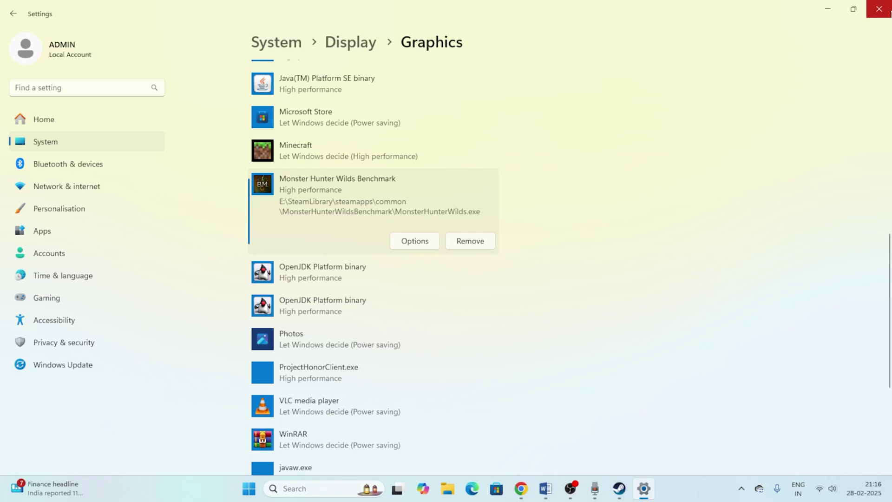
left_click(879, 9)
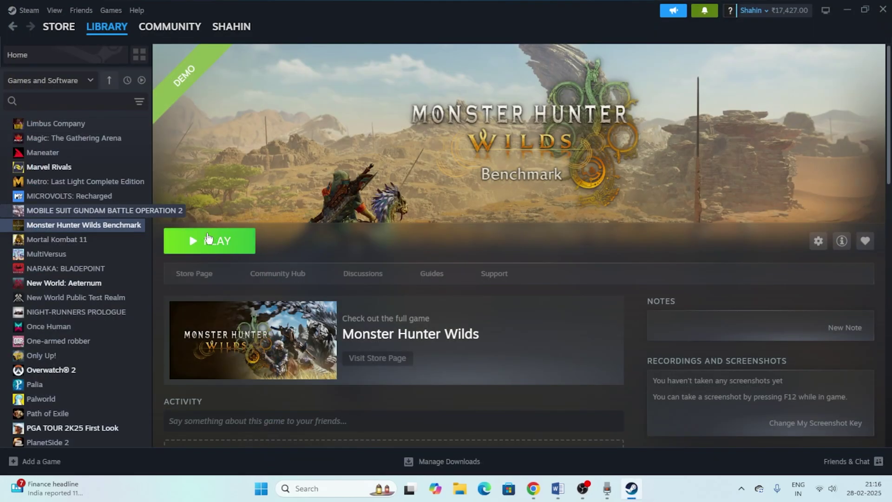
Step: Review Step 17 about trying -dx11/-dx12 in the launch options in the Word notes
left_click(565, 492)
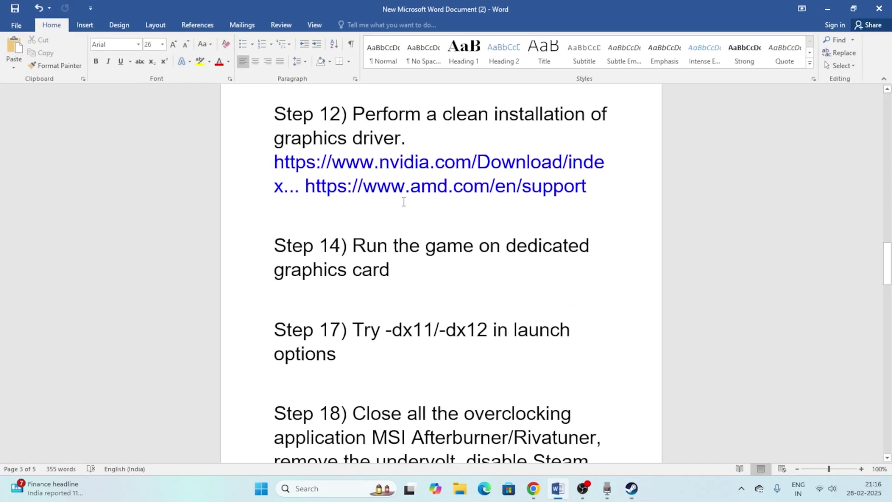
scroll(404, 199, "down", 2)
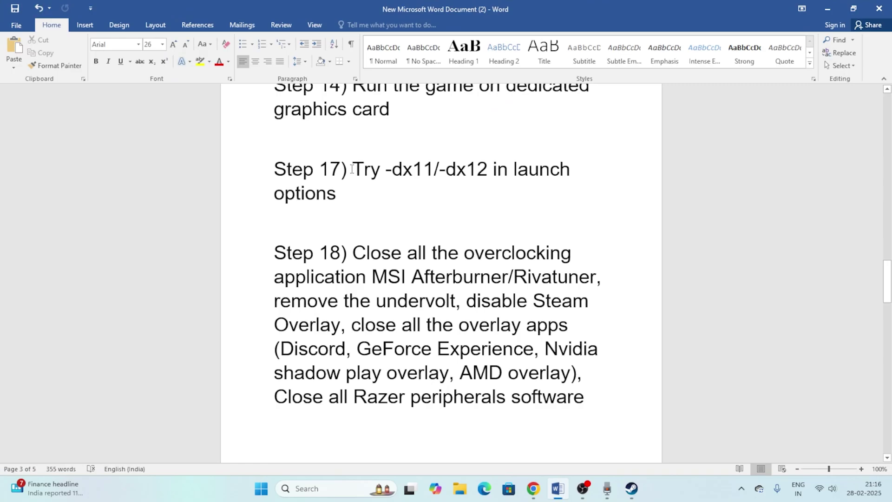
left_click_drag(351, 169, 611, 219)
left_click(599, 222)
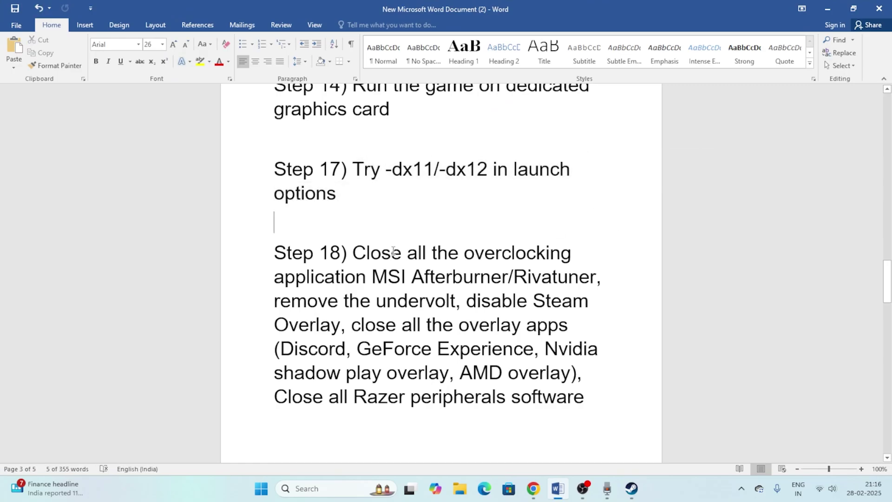
Step: Review Step 18 on closing overclocking and overlay apps and Step 19 on unplugging external devices, and minimize Word
scroll(393, 251, "down", 1)
left_click_drag(353, 198, 582, 281)
left_click(591, 343)
key("Return")
scroll(525, 294, "down", 2)
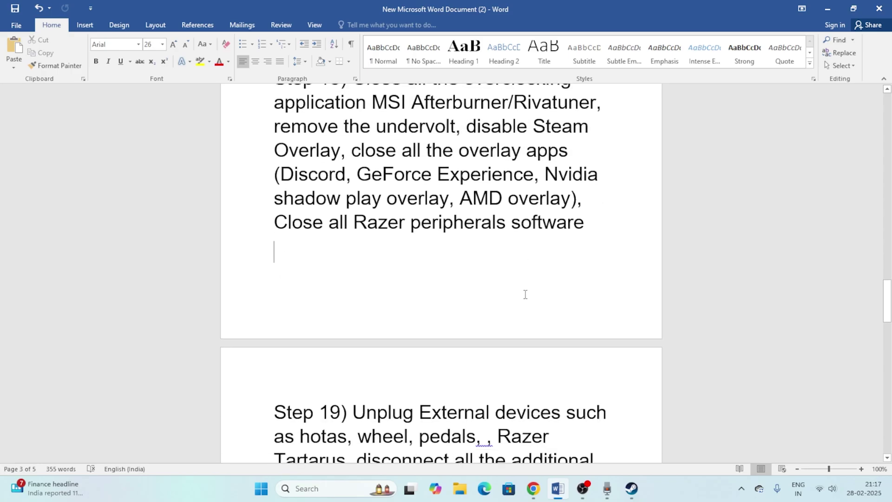
scroll(525, 294, "down", 4)
left_click(828, 9)
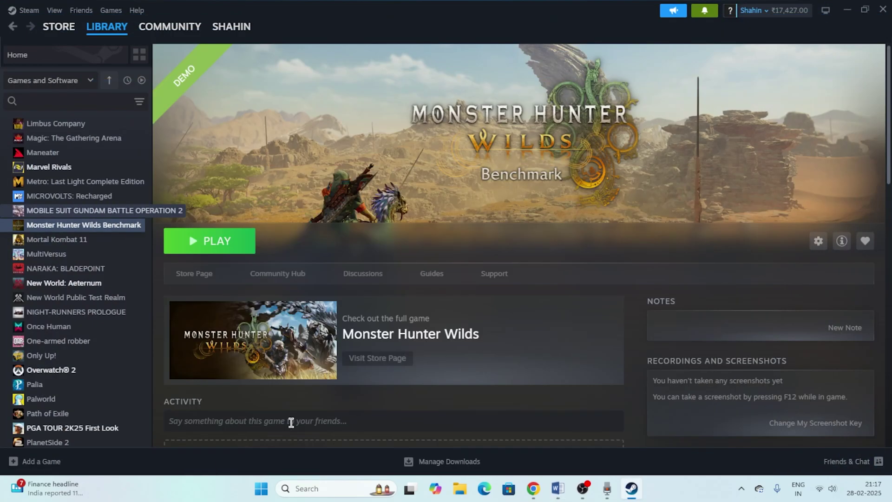
Step: Open Task Manager in a maximized window and end the Discord background process
right_click(261, 488)
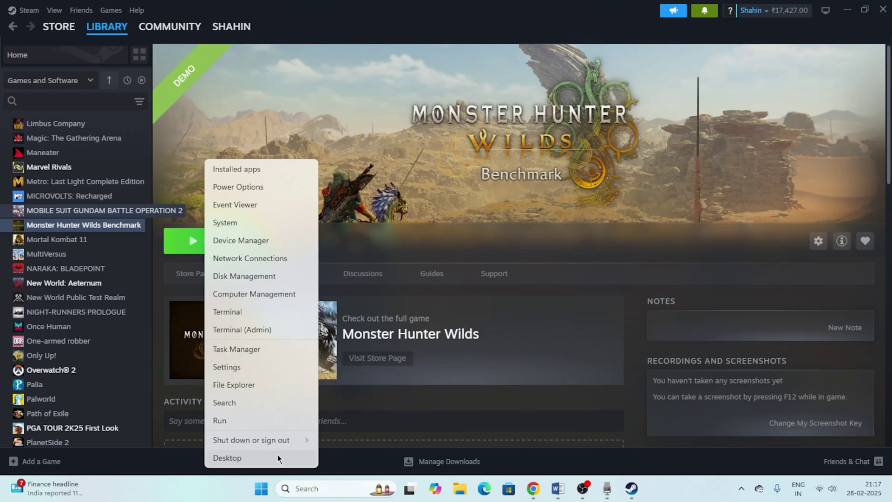
left_click(257, 353)
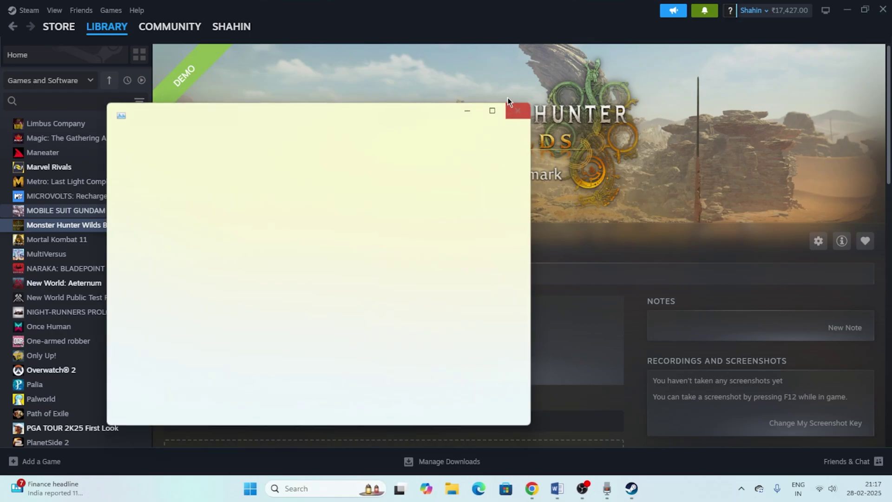
left_click(494, 109)
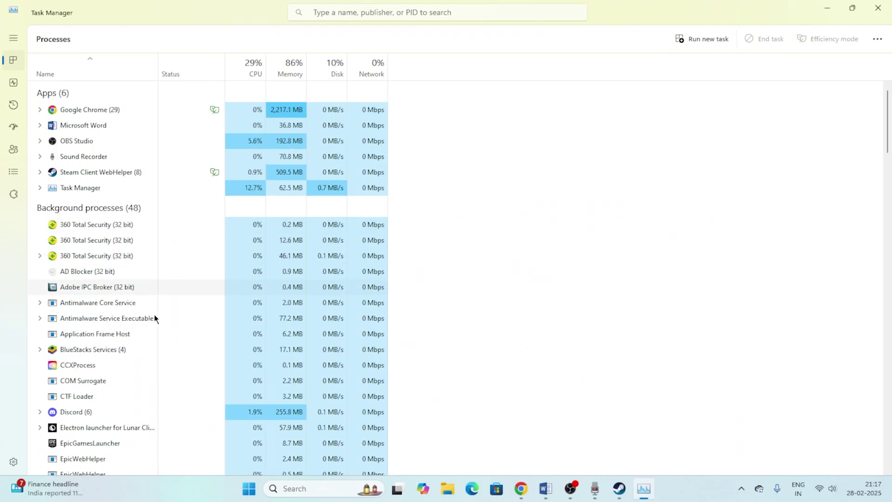
right_click(75, 411)
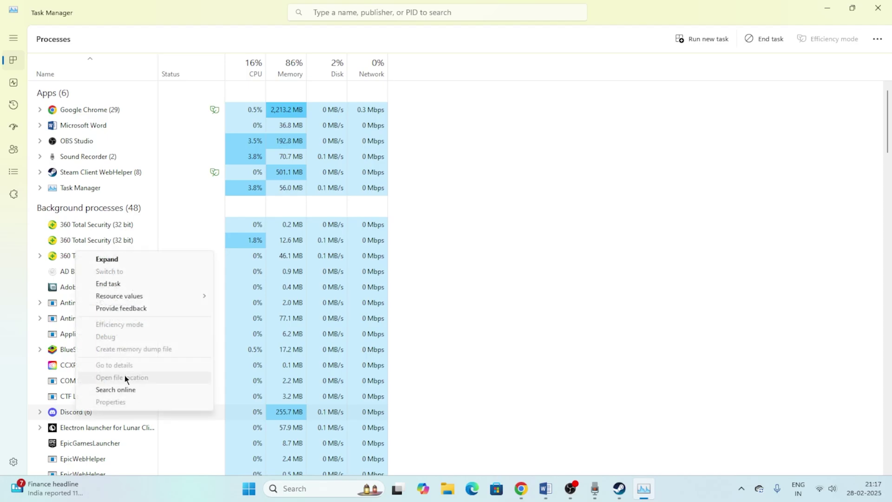
left_click(119, 281)
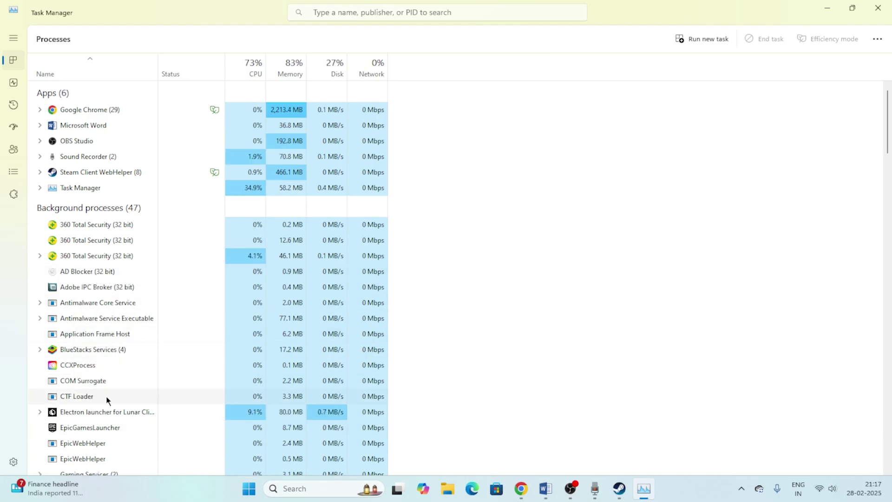
Step: End the EpicGamesLauncher background process and close Task Manager
left_click(82, 427)
right_click(83, 427)
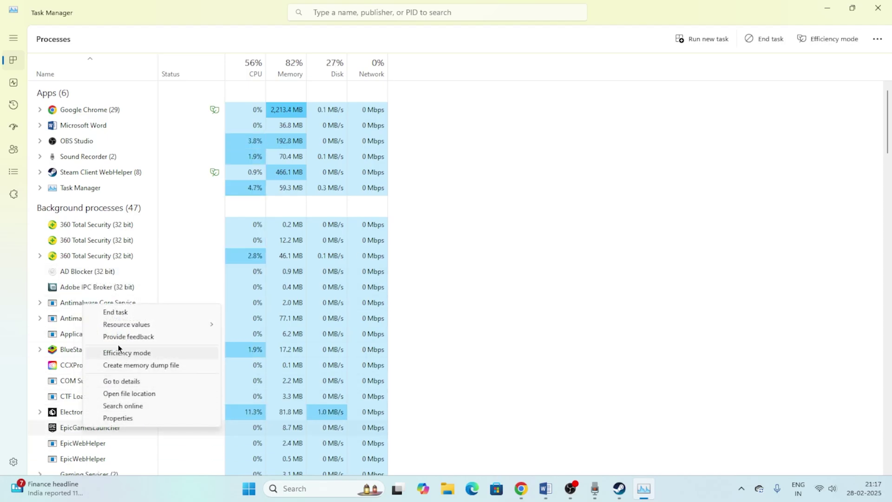
left_click(113, 312)
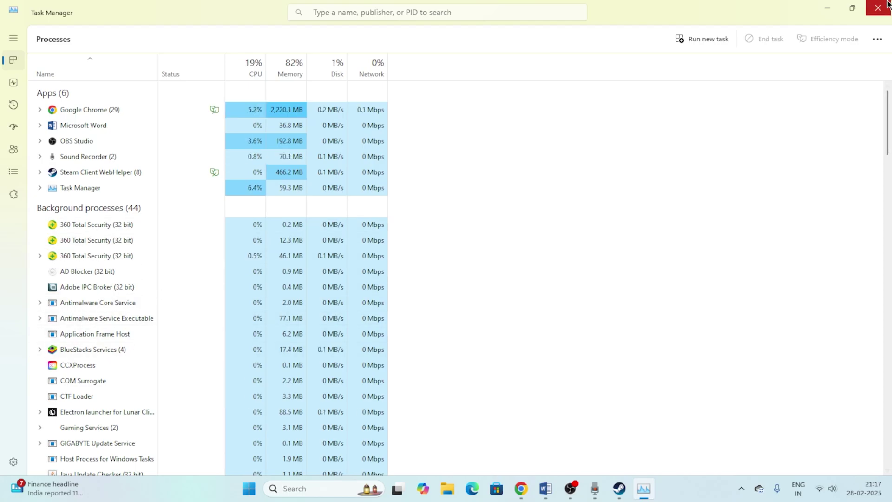
left_click(881, 13)
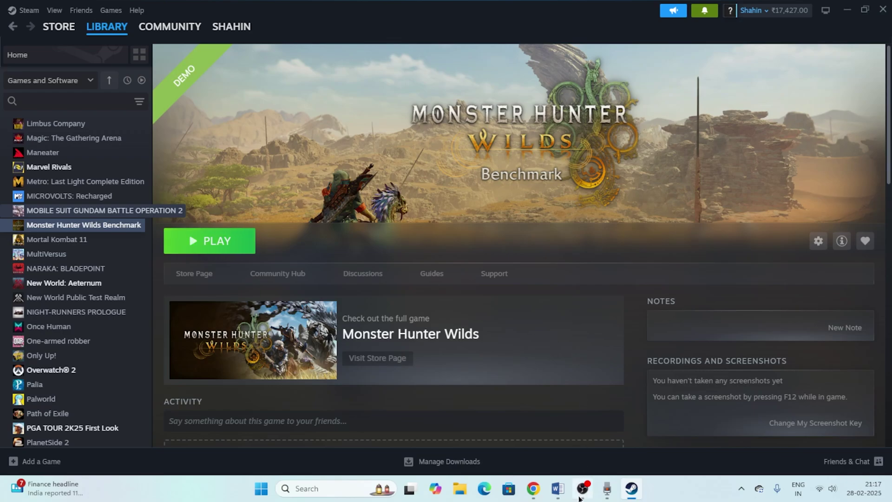
Step: Review Step 19 on external devices, Step 20 on updating Windows and Step 21 on virtual memory in the Word notes
left_click(558, 488)
scroll(386, 226, "down", 4)
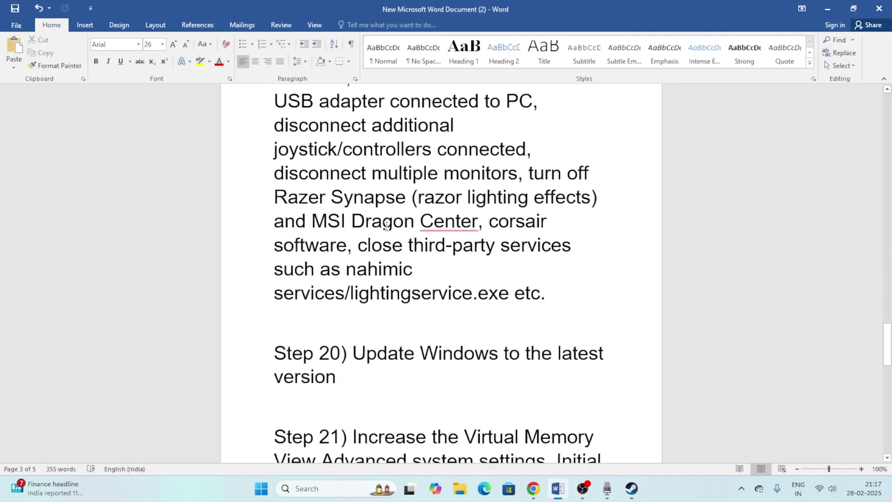
scroll(386, 227, "up", 3)
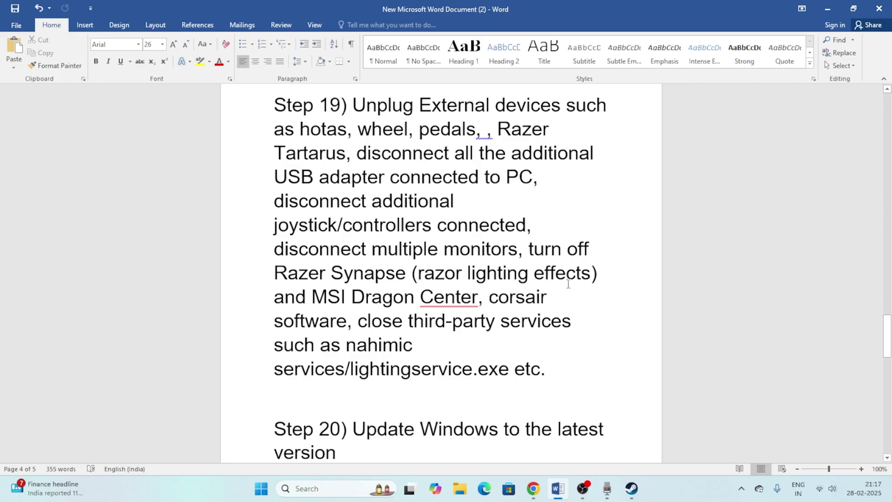
scroll(568, 284, "down", 5)
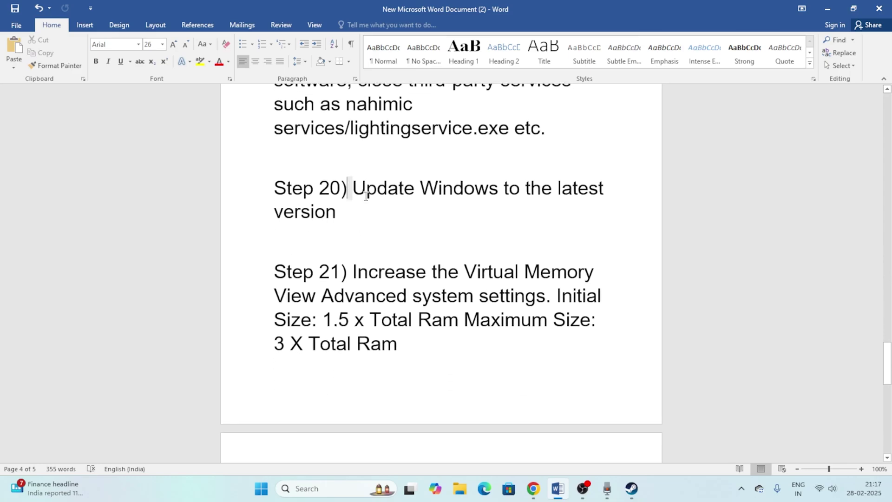
triple_click(366, 195)
left_click(403, 255)
left_click_drag(354, 273, 444, 350)
Step: Review Step 22 on updating BIOS, Step 23 on in-game video settings and Step 24 on reinstalling the game, and minimize Word
scroll(494, 335, "down", 4)
scroll(512, 331, "down", 4)
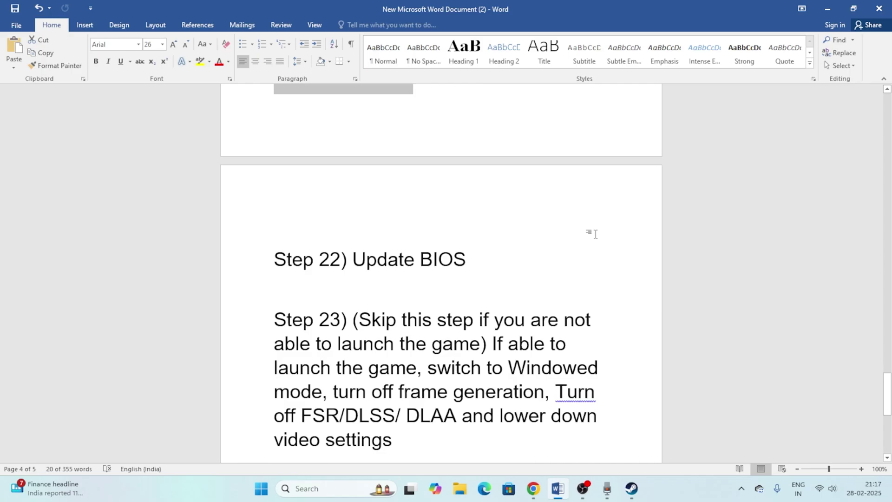
scroll(425, 305, "up", 1)
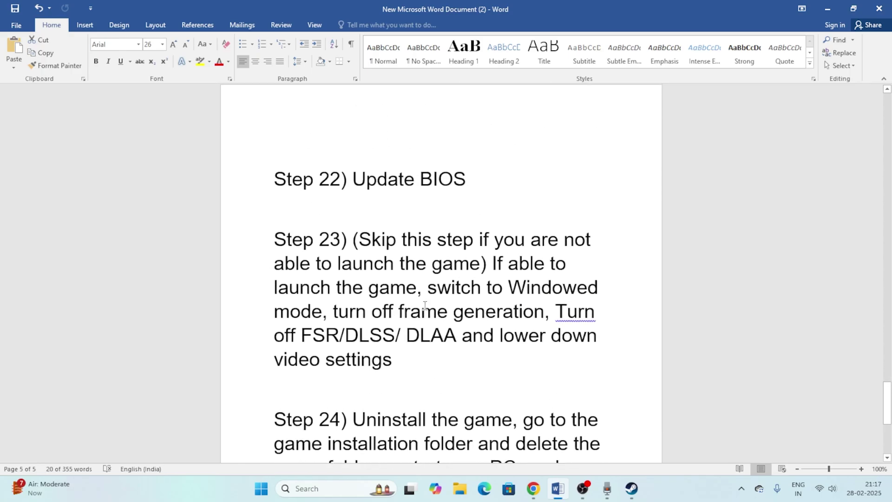
scroll(489, 321, "down", 6)
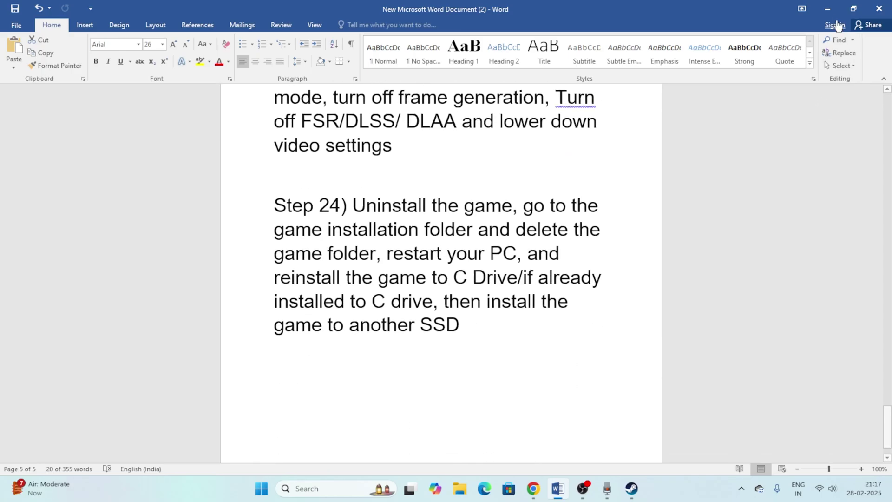
left_click(828, 8)
Step: Open the Virtual Memory settings through View advanced system settings and choose a custom paging file size for drive E
left_click(307, 489)
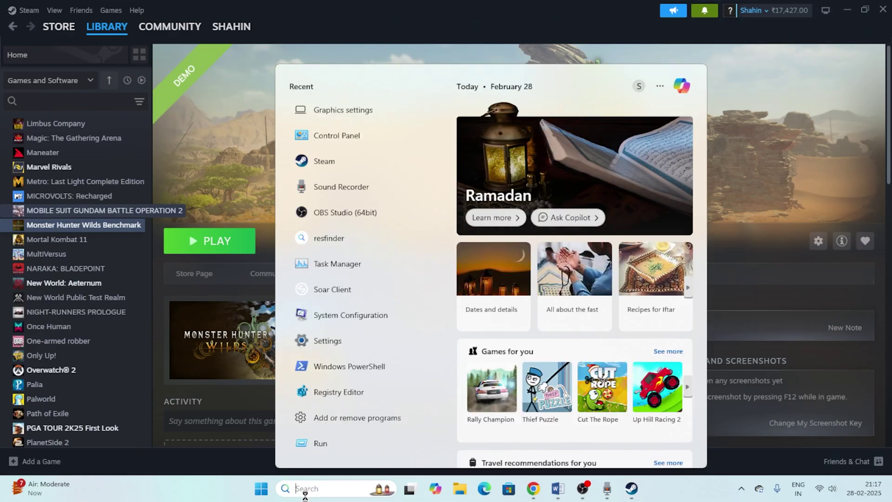
type("view")
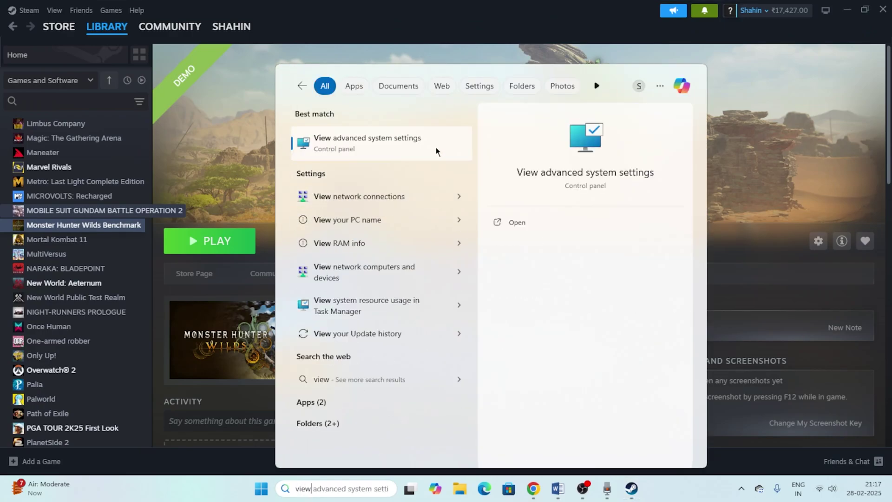
left_click(427, 141)
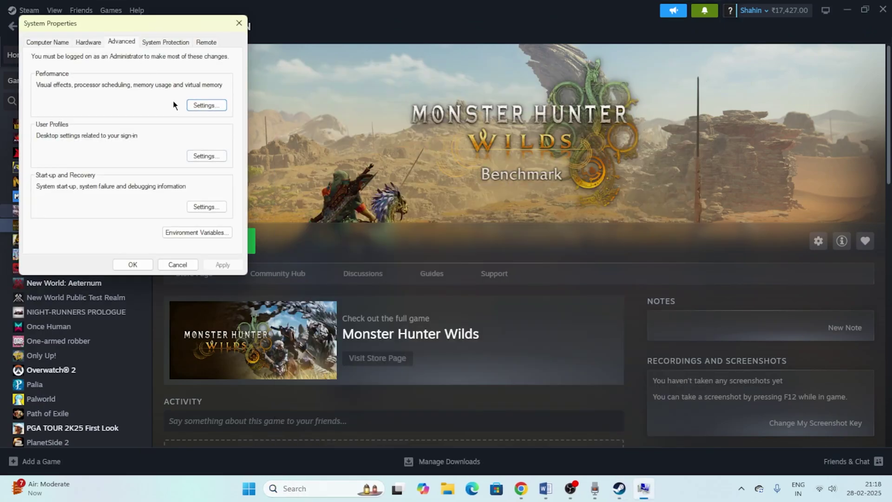
left_click(199, 104)
left_click(101, 83)
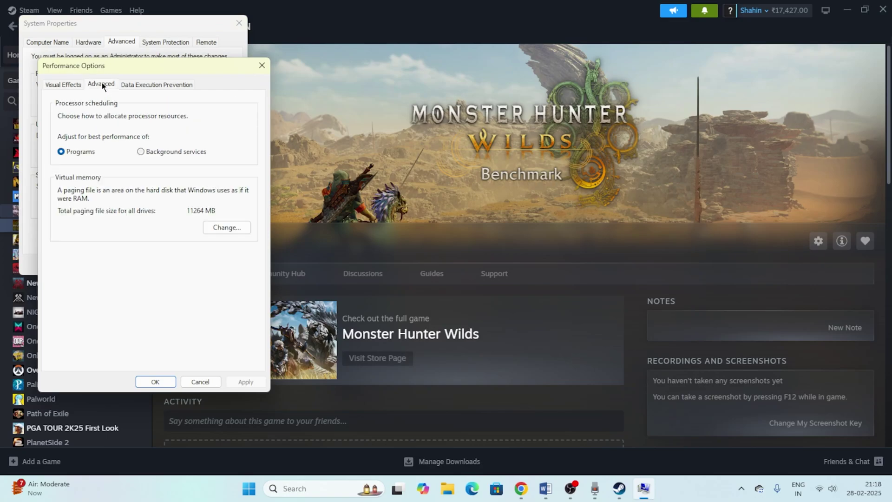
left_click(207, 224)
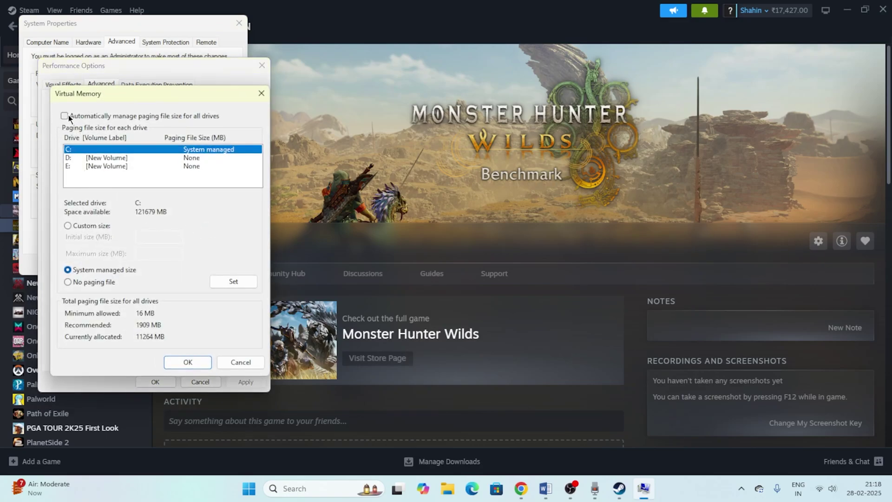
left_click(68, 166)
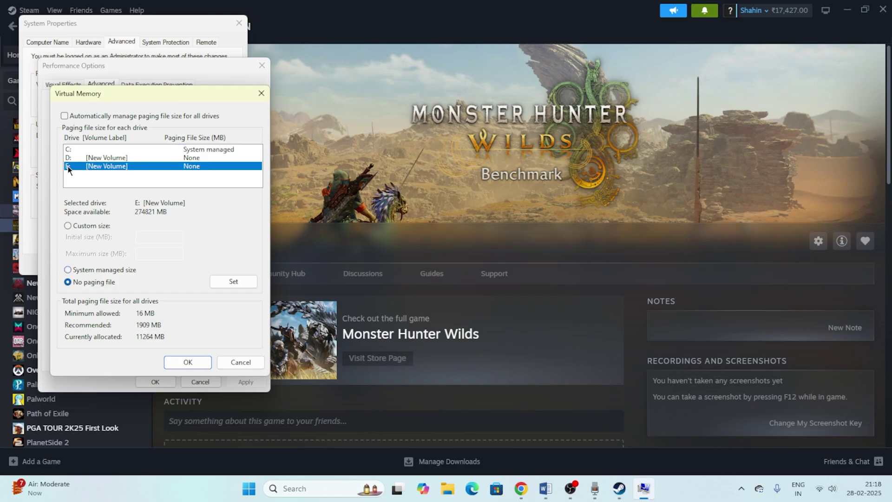
left_click(68, 226)
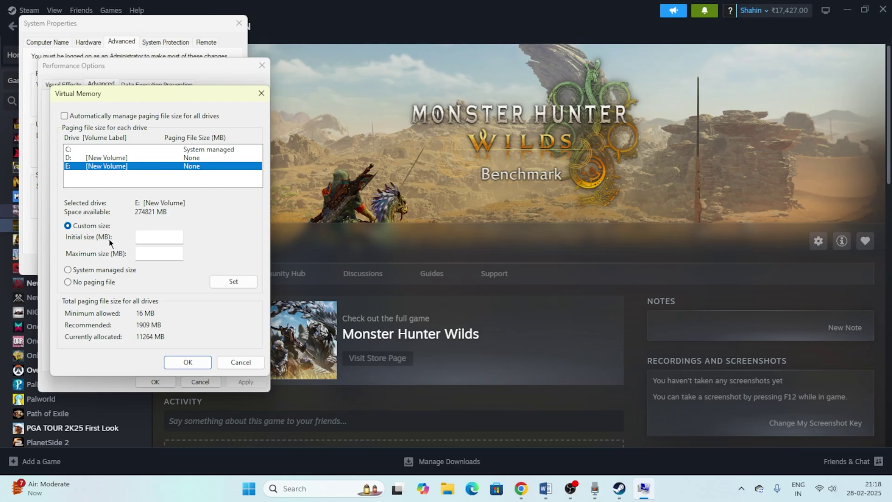
Step: Check Step 21 in the Word notes for the initial and maximum virtual memory size formulas, and minimize Word
left_click(546, 486)
scroll(472, 274, "up", 10)
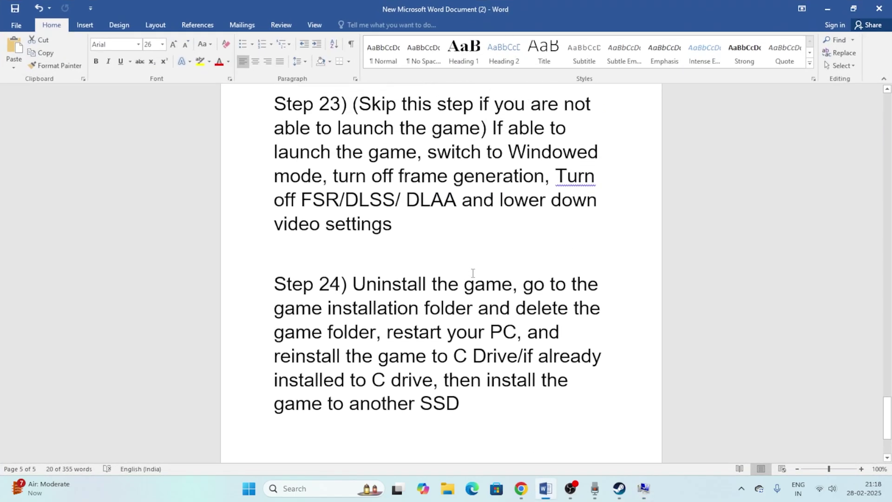
left_click(473, 277)
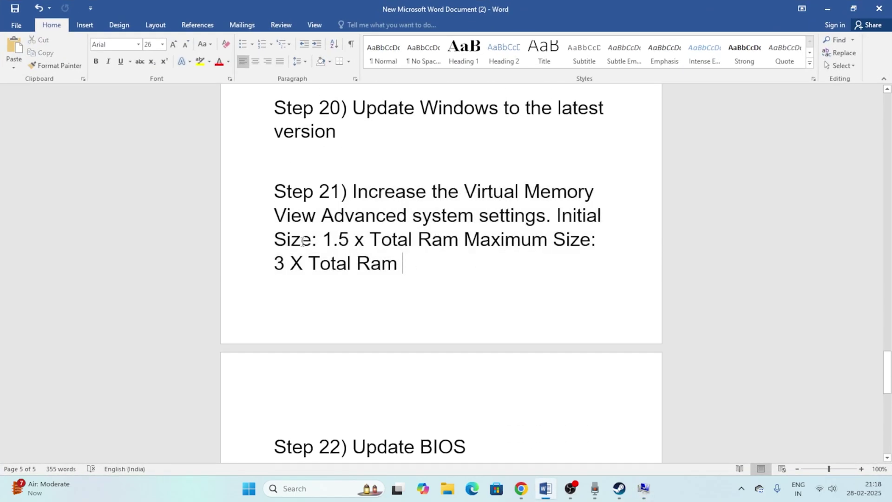
left_click_drag(558, 215, 453, 284)
left_click(471, 251)
left_click(454, 285)
left_click(825, 13)
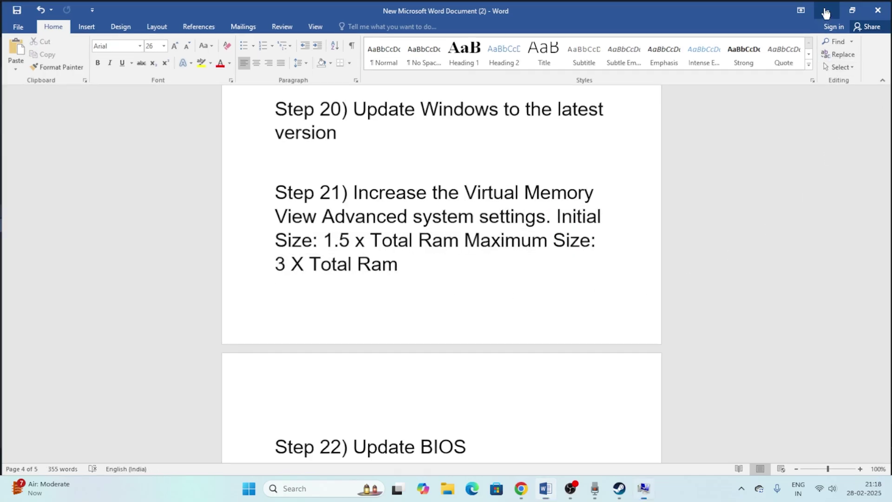
Step: Open Calculator and convert 32 GB of RAM to megabytes by multiplying 32 by 1024
left_click(288, 490)
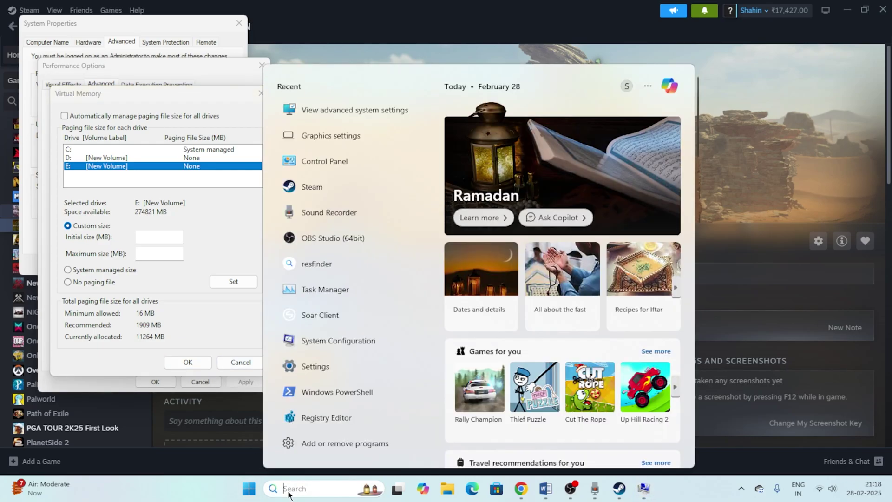
type("calcul")
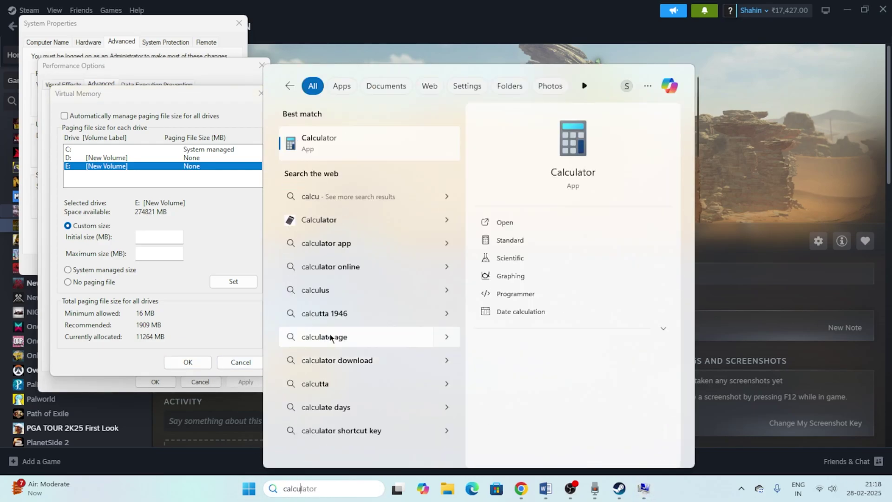
key("Return")
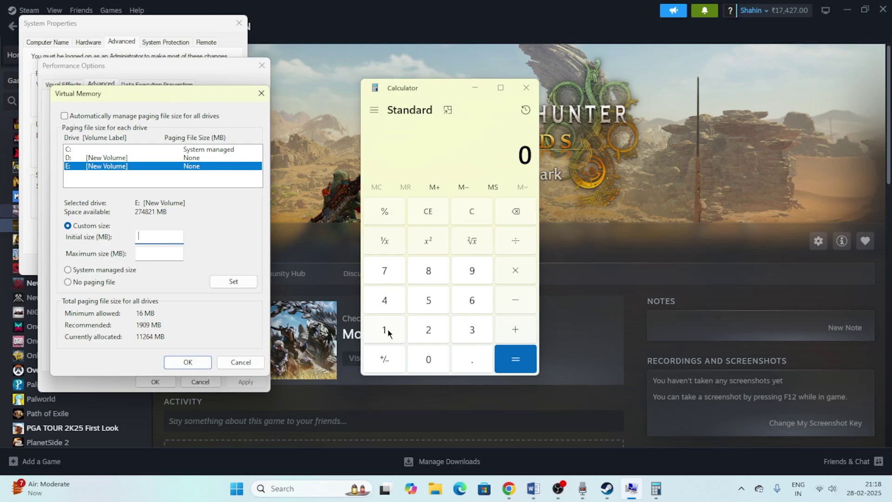
left_click(456, 333)
left_click(427, 328)
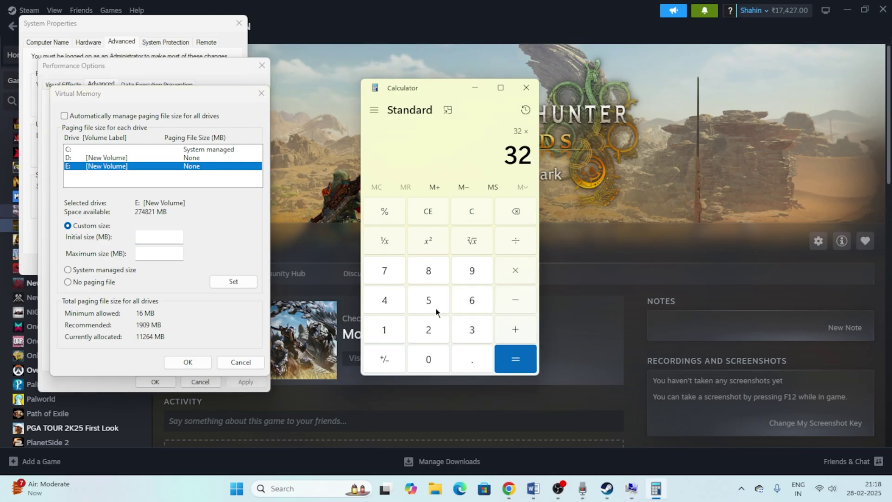
left_click(396, 331)
left_click(428, 358)
left_click(428, 329)
left_click(390, 303)
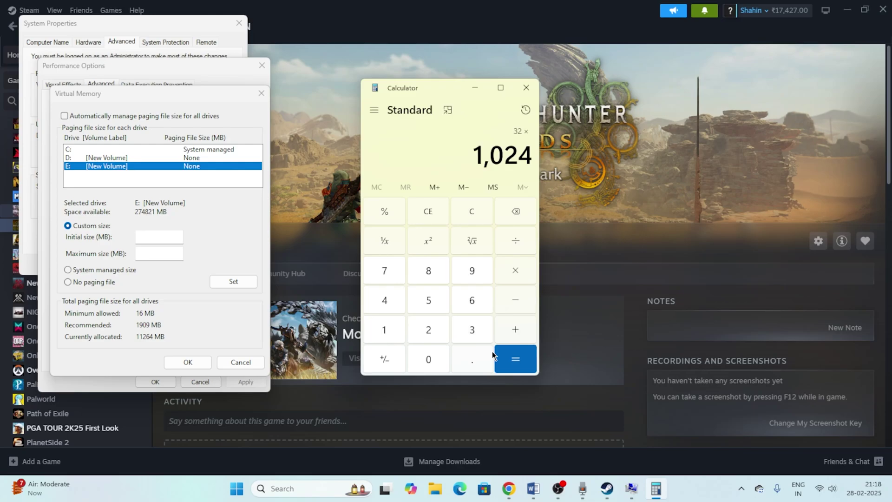
left_click(514, 358)
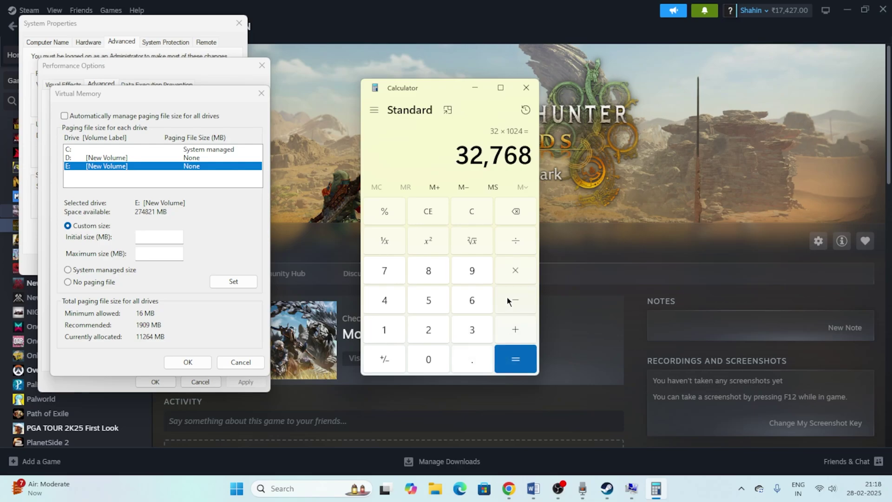
Step: Multiply the RAM figure by 1.5 and copy the result, 49,152, into the initial size of drive E's paging file
left_click(385, 329)
left_click(466, 357)
left_click(436, 301)
left_click(514, 358)
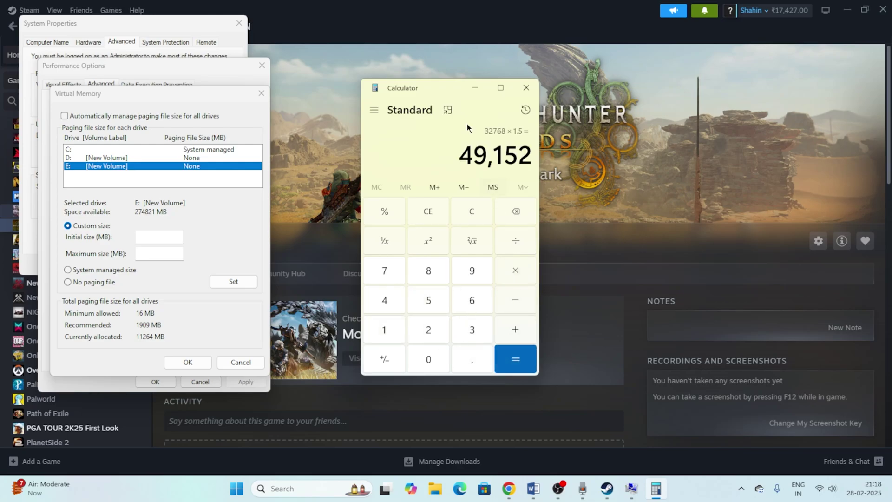
right_click(463, 150)
left_click(530, 165)
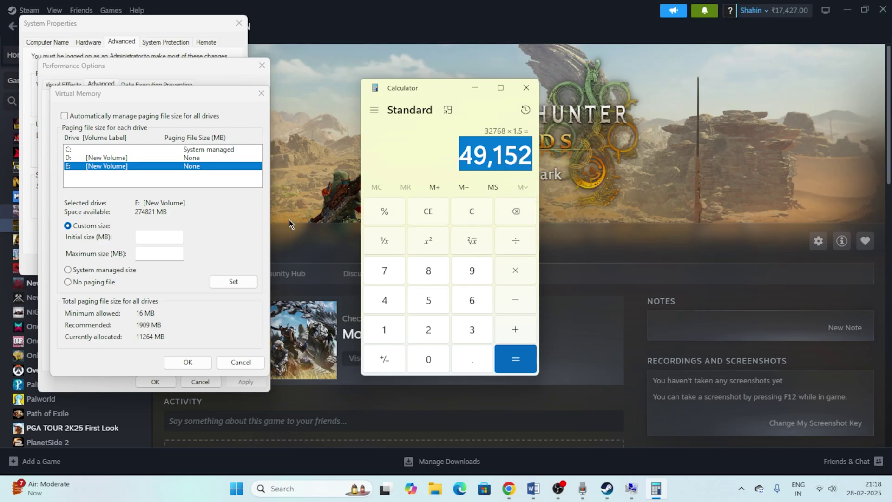
right_click(146, 240)
left_click(168, 289)
key("Tab")
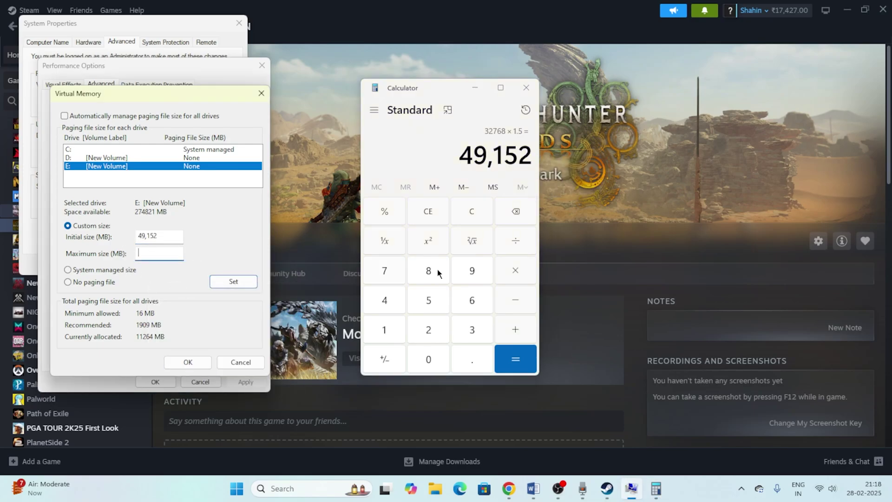
Step: Clear Calculator and multiply 32 by 1024 again as the basis for the maximum paging file size
left_click(439, 216)
left_click(458, 337)
left_click(415, 332)
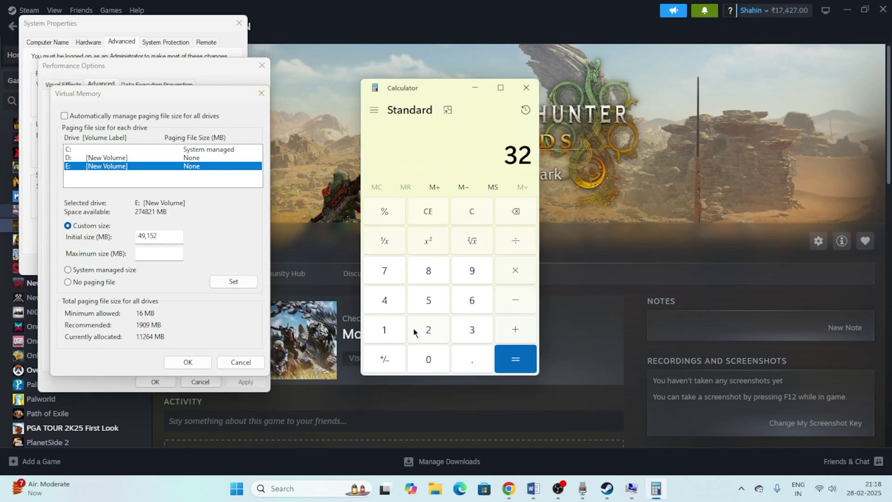
left_click(399, 325)
left_click(425, 351)
left_click(418, 331)
left_click(386, 302)
left_click(506, 361)
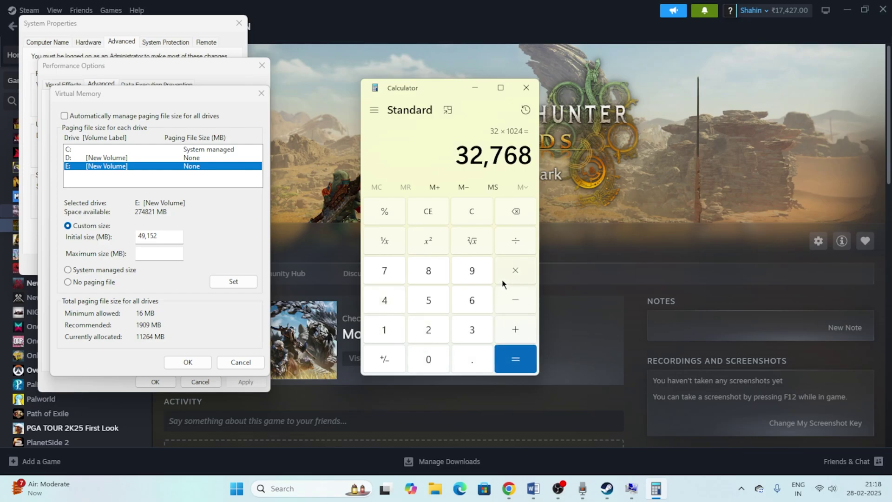
Step: Multiply the RAM figure by 3 and copy the result, 98,304, into the maximum size of drive E's paging file
left_click(483, 328)
left_click(514, 358)
right_click(477, 160)
key("ctrl+c")
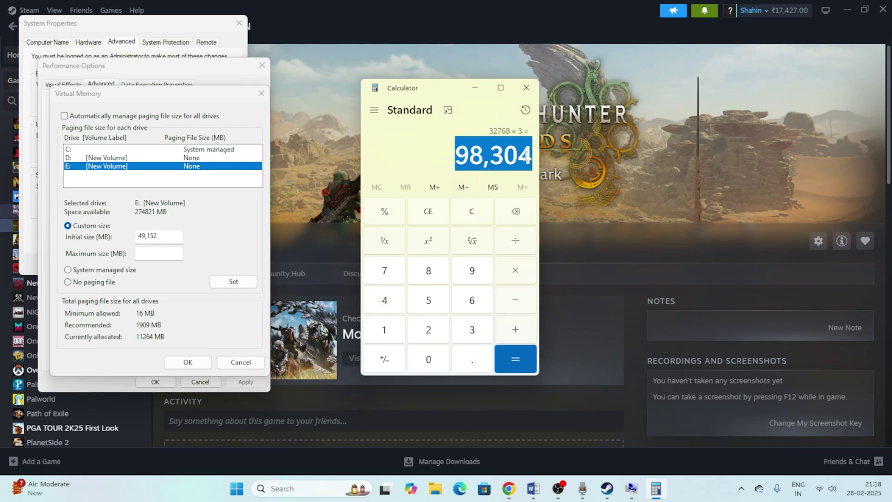
right_click(153, 251)
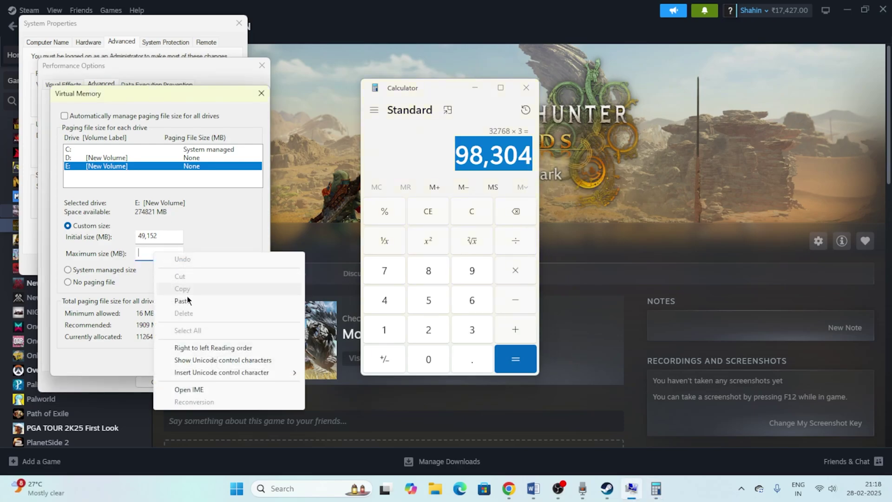
left_click(183, 299)
Step: Accept the virtual memory, performance and system property dialogs, and close Calculator
left_click(196, 361)
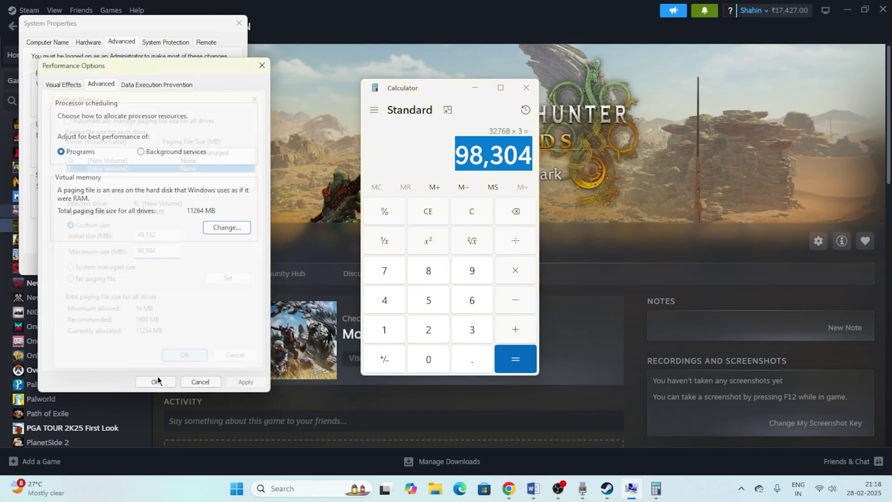
left_click(156, 380)
left_click(142, 263)
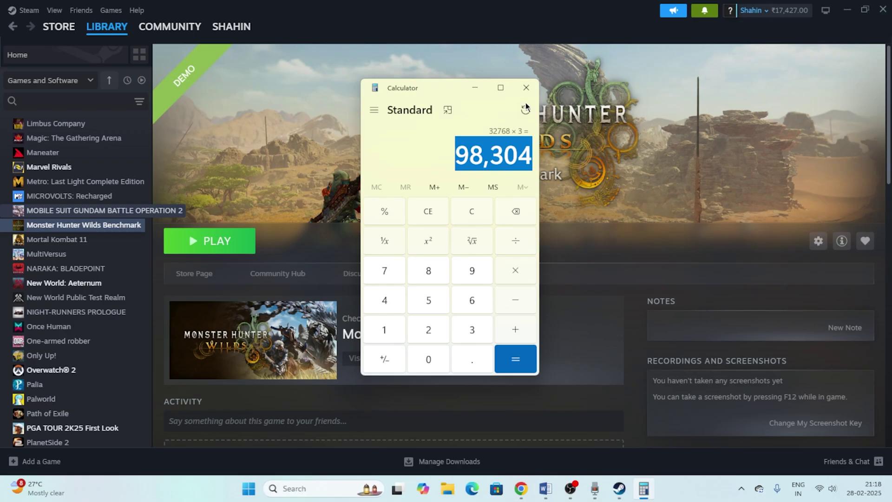
left_click(526, 87)
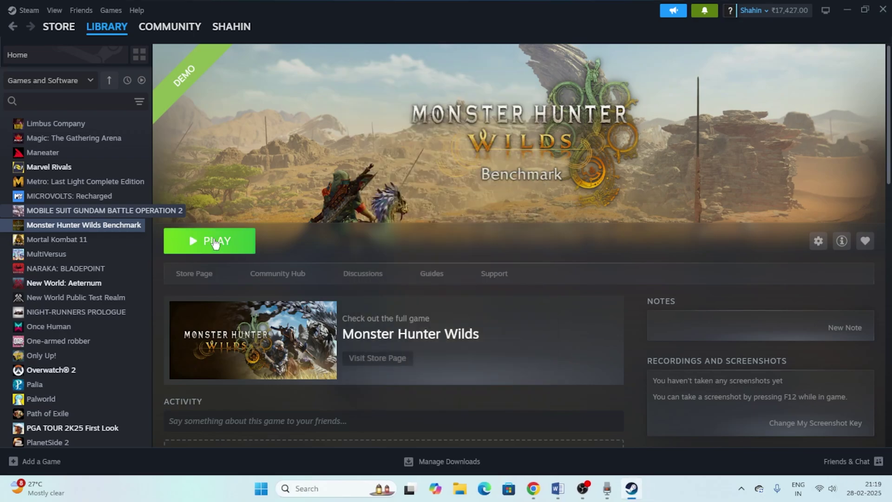
Step: Read Steps 22 to 24 in the Word notes on the BIOS update, video settings and reinstalling the game, and minimize Word
left_click(558, 488)
scroll(384, 197, "down", 2)
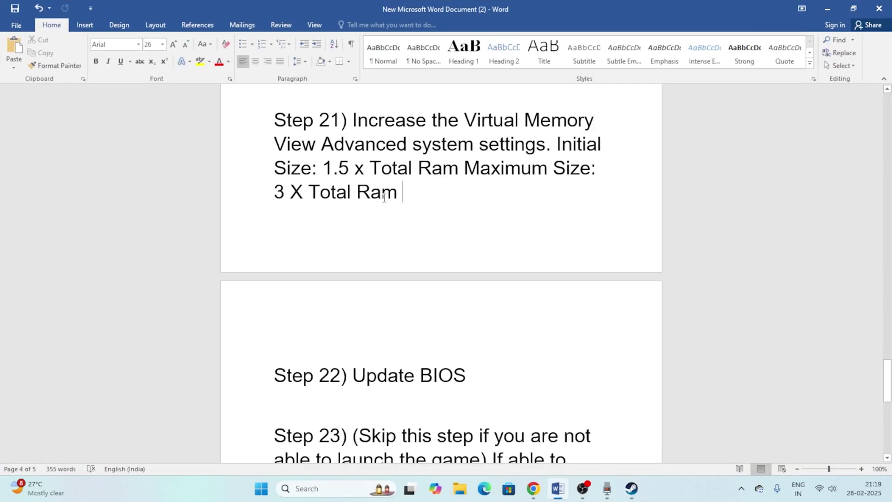
scroll(384, 198, "down", 10)
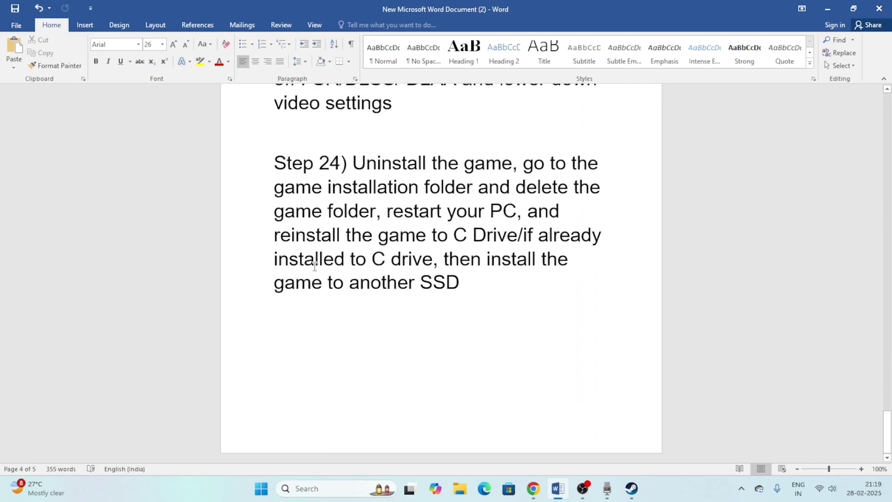
left_click(827, 9)
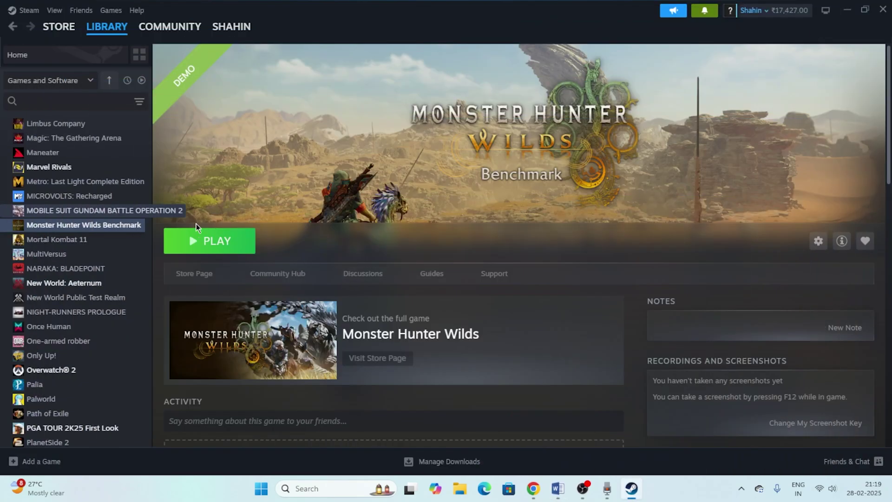
Step: Look at the management options for Monster Hunter Wilds Benchmark, check the PC's drives in File Explorer, and return to Steam
right_click(108, 228)
mouse_move(144, 290)
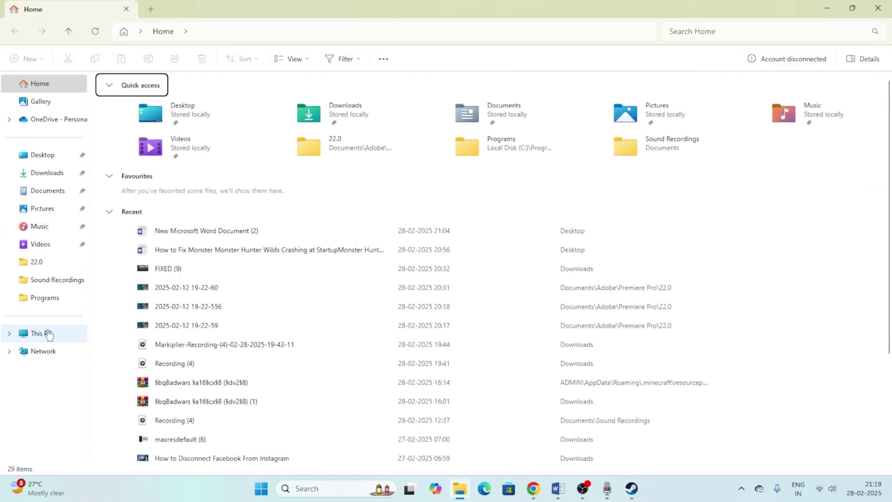
left_click(46, 333)
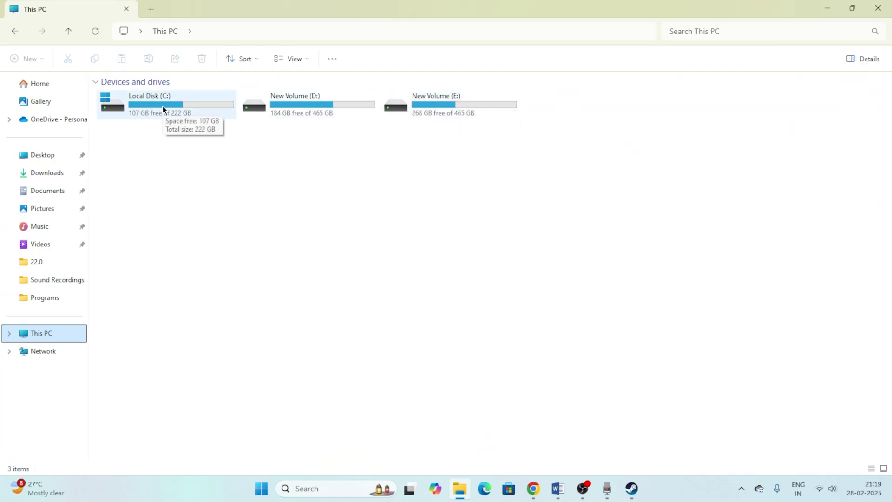
key("alt+Tab")
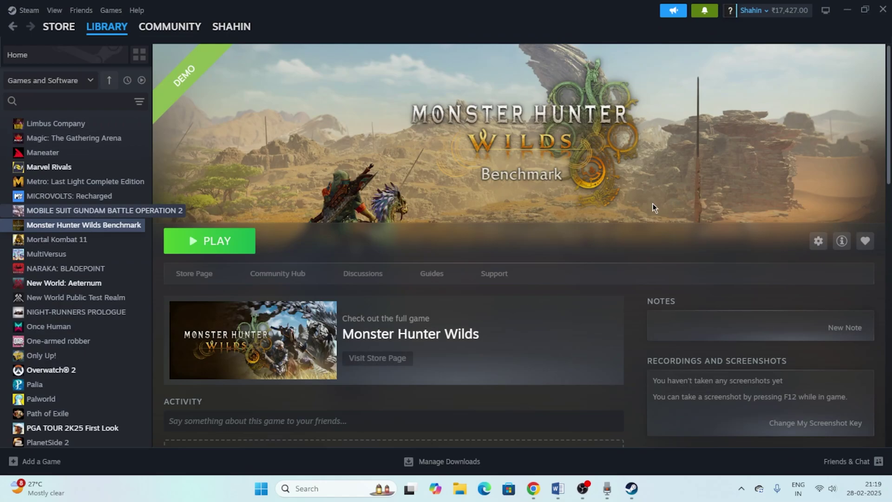